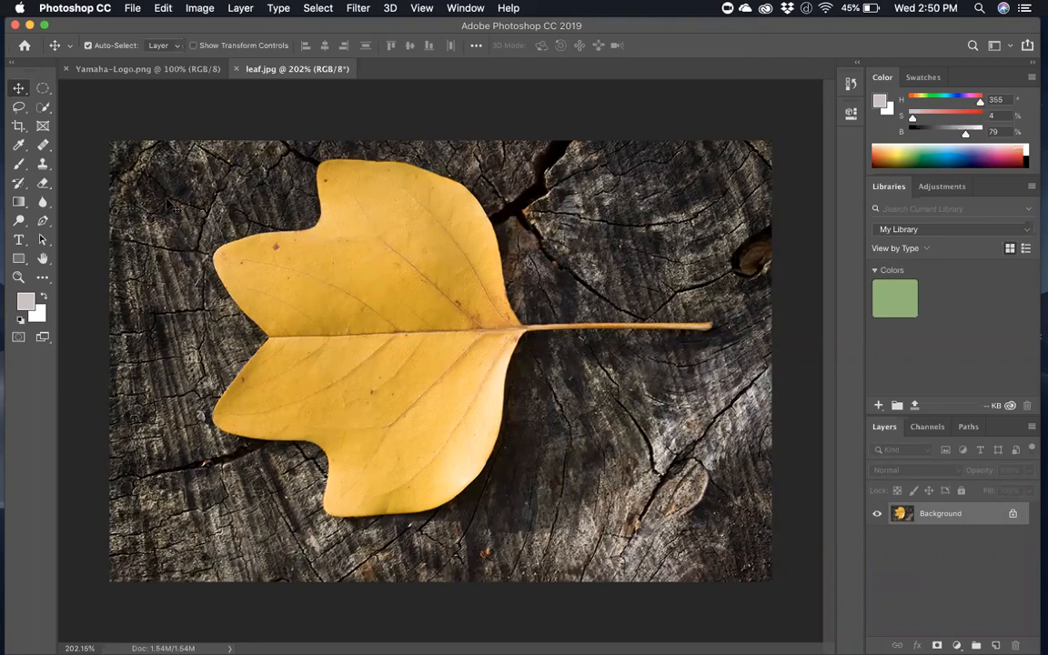
Step: Select the whole yellow leaf blade, both upper and lower halves, with the Quick Selection tool using an enlarged brush
left_click(44, 106)
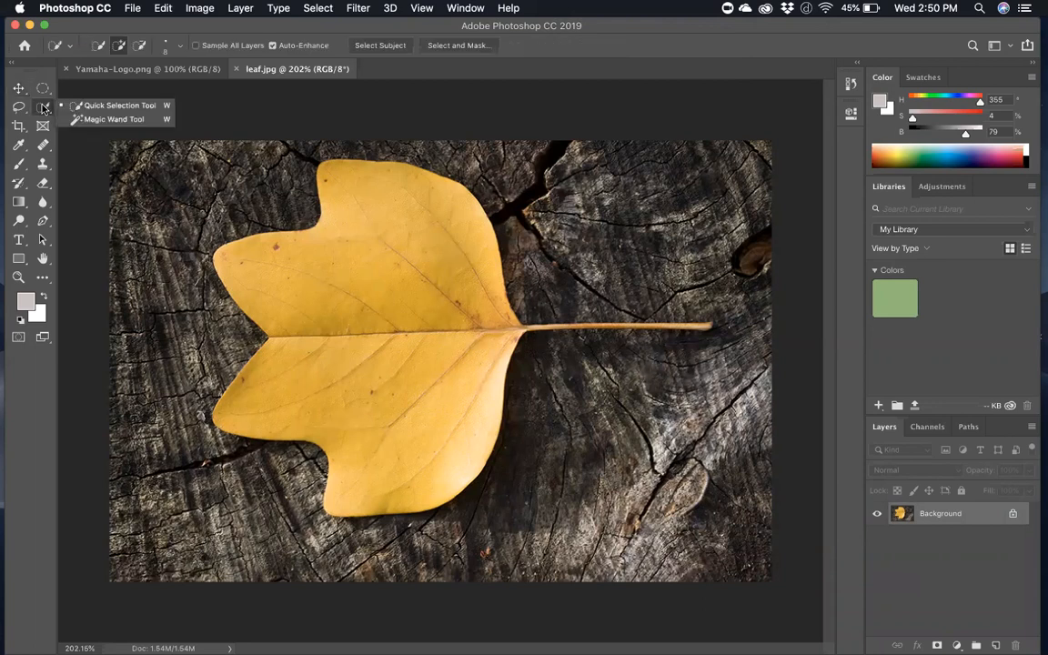
left_click(73, 107)
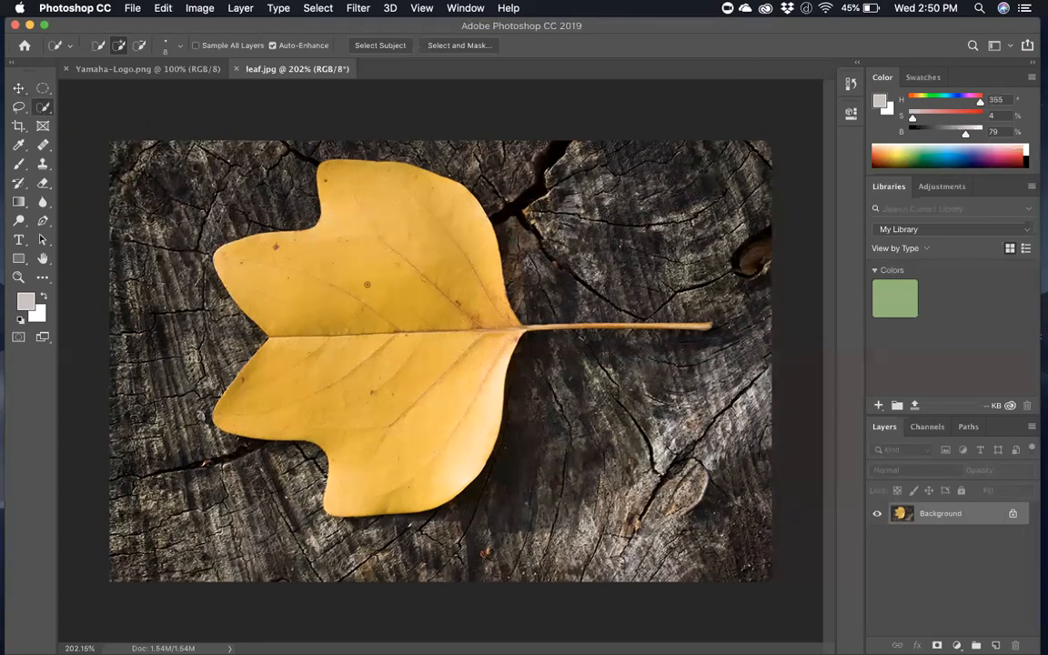
key("bracketright")
key("bracketright")
key("bracketright")
key("bracketright")
key("bracketright")
key("bracketright")
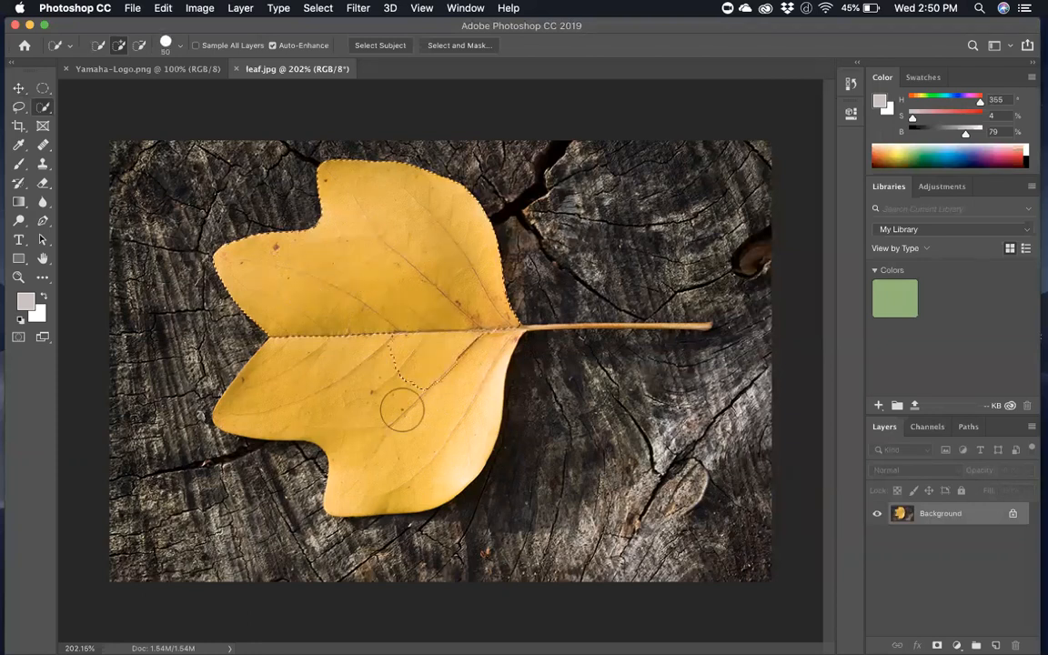
left_click_drag(417, 429, 414, 371)
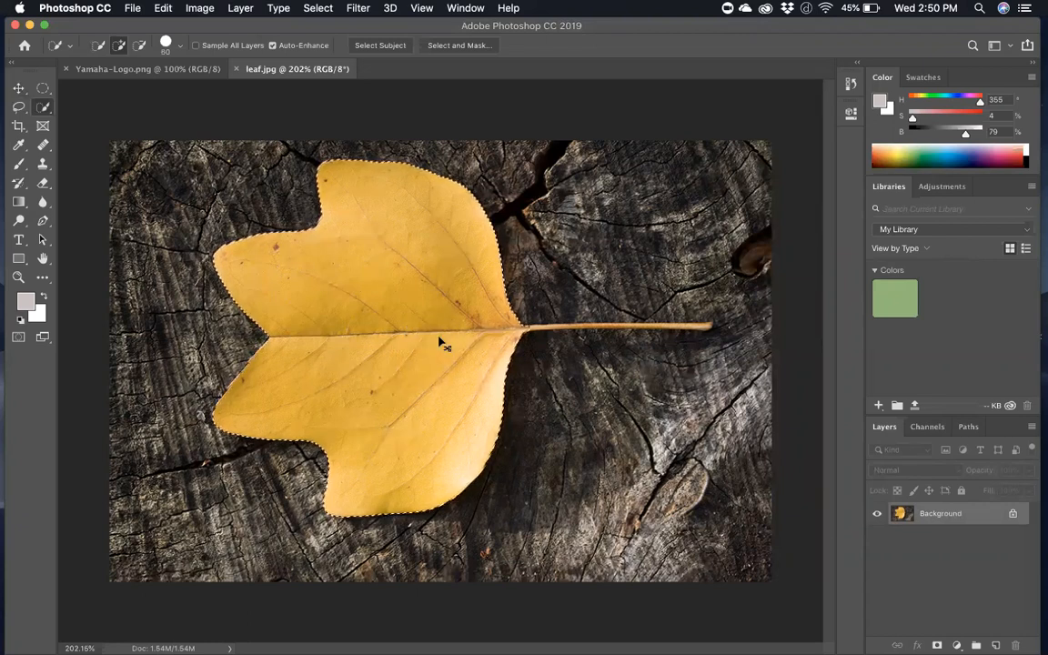
Step: Add the full length of the thin stem to the leaf selection with the Quick Selection brush reduced to 6 px
key("super+equal")
key("super+equal")
scroll(439, 344, "right", 6)
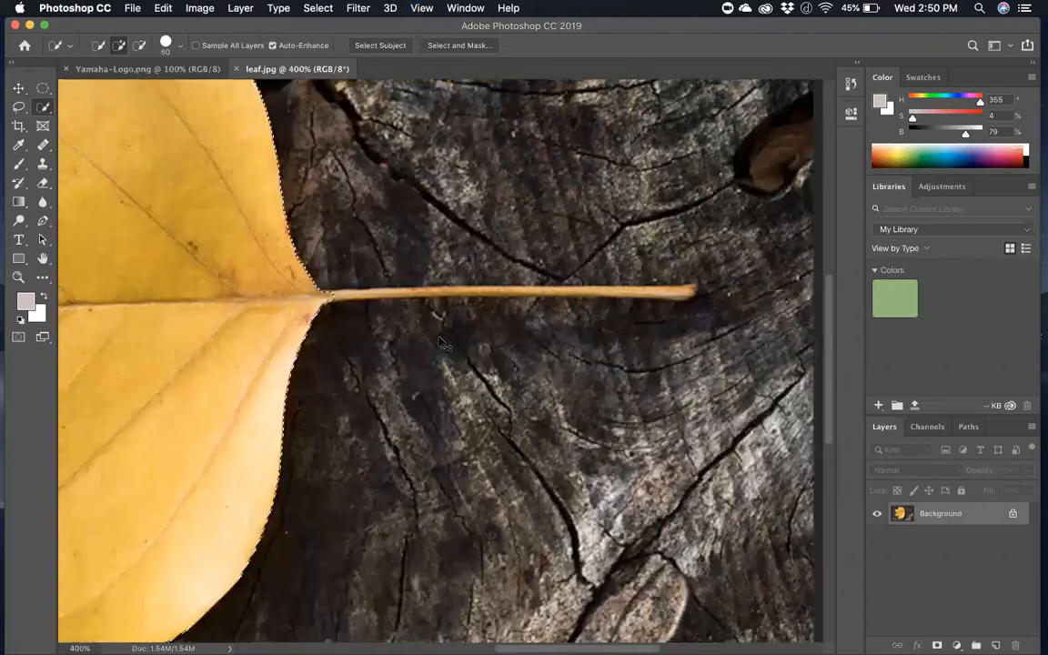
scroll(427, 311, "left", 2)
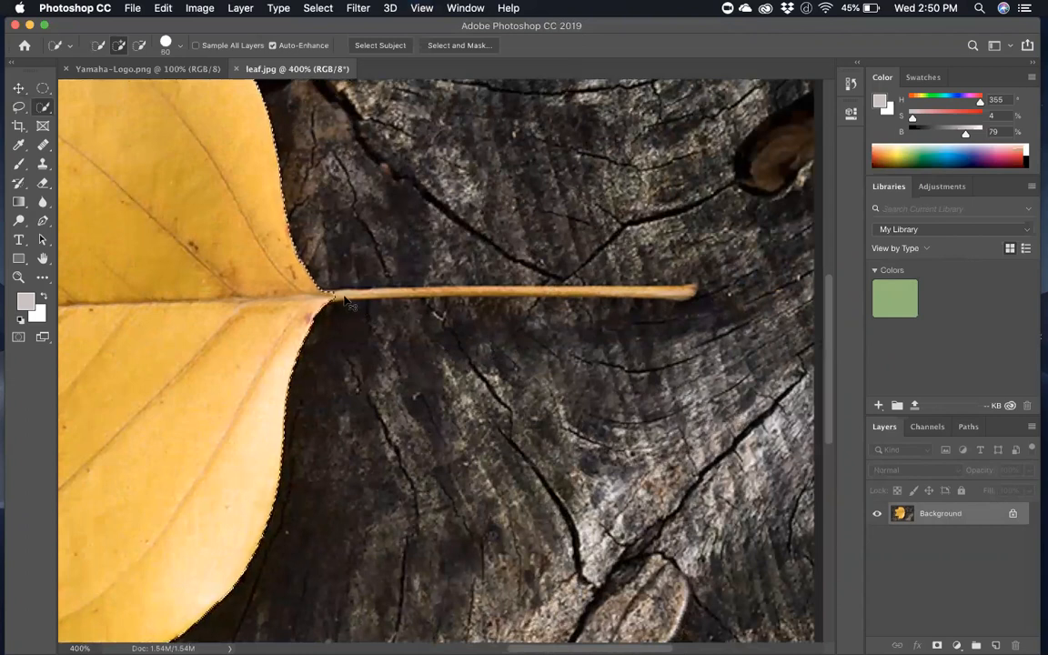
key("bracketleft")
key("bracketleft")
key("bracketleft")
key("bracketleft")
key("bracketleft")
key("bracketleft")
key("bracketleft")
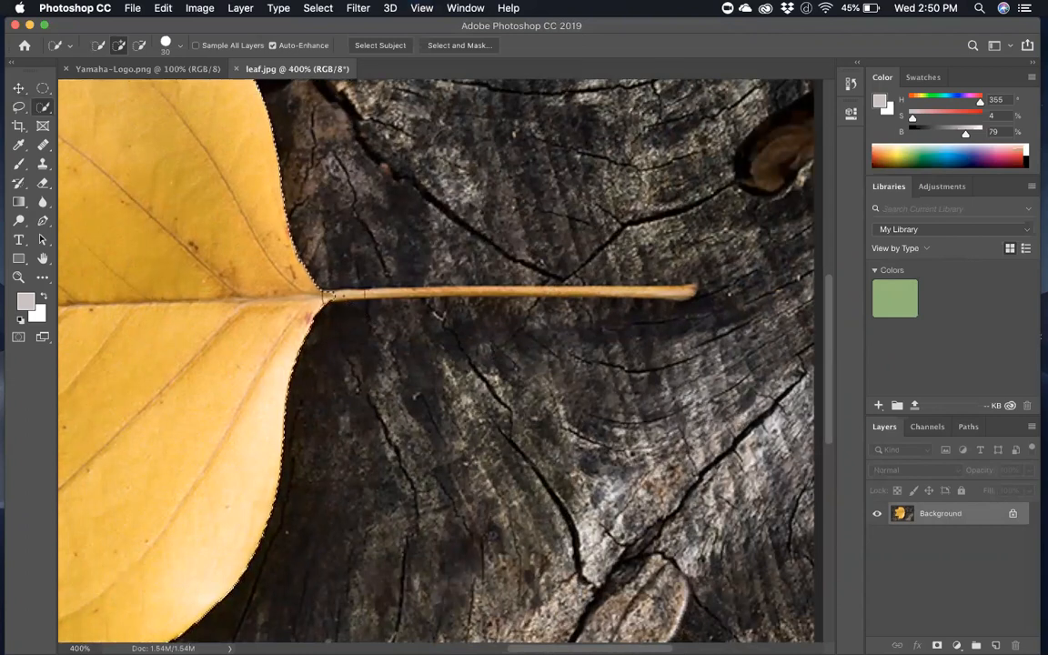
key("bracketleft")
key("bracketleft")
key("bracketleft")
key("bracketleft")
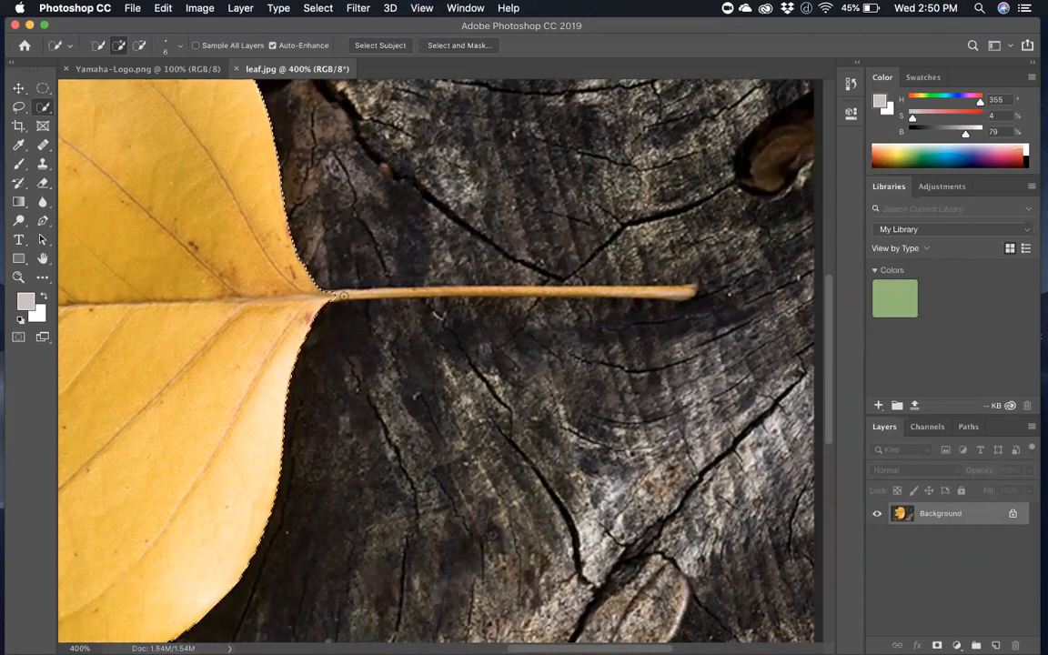
left_click_drag(343, 294, 553, 291)
left_click_drag(642, 292, 690, 291)
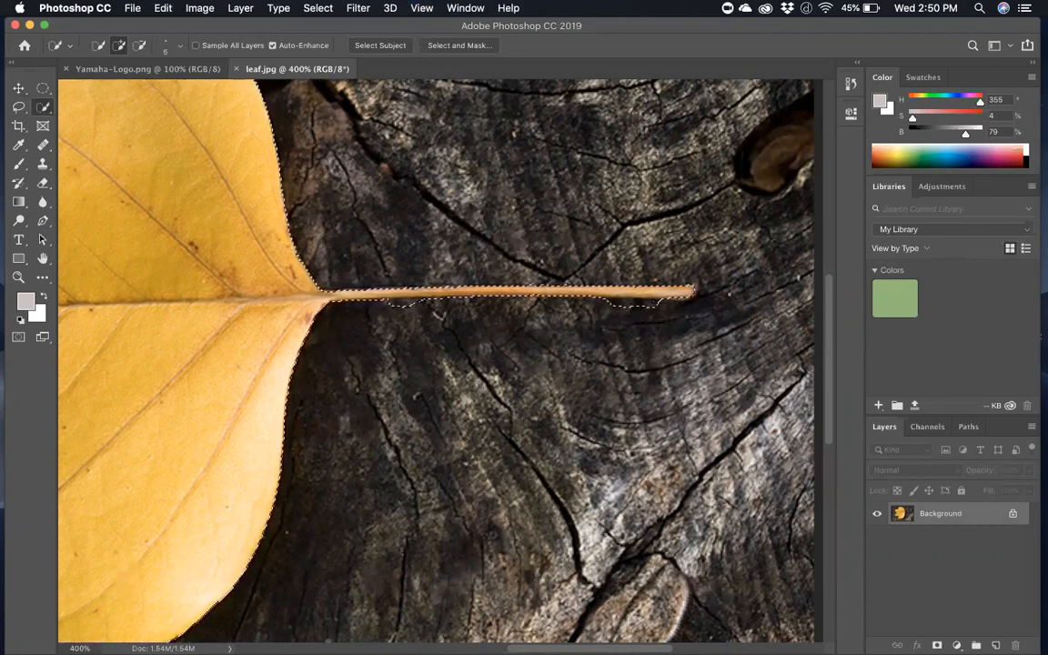
Step: Subtract the stray patches of wood along the stem's lower edge from the selection with a 5 px brush
key("alt")
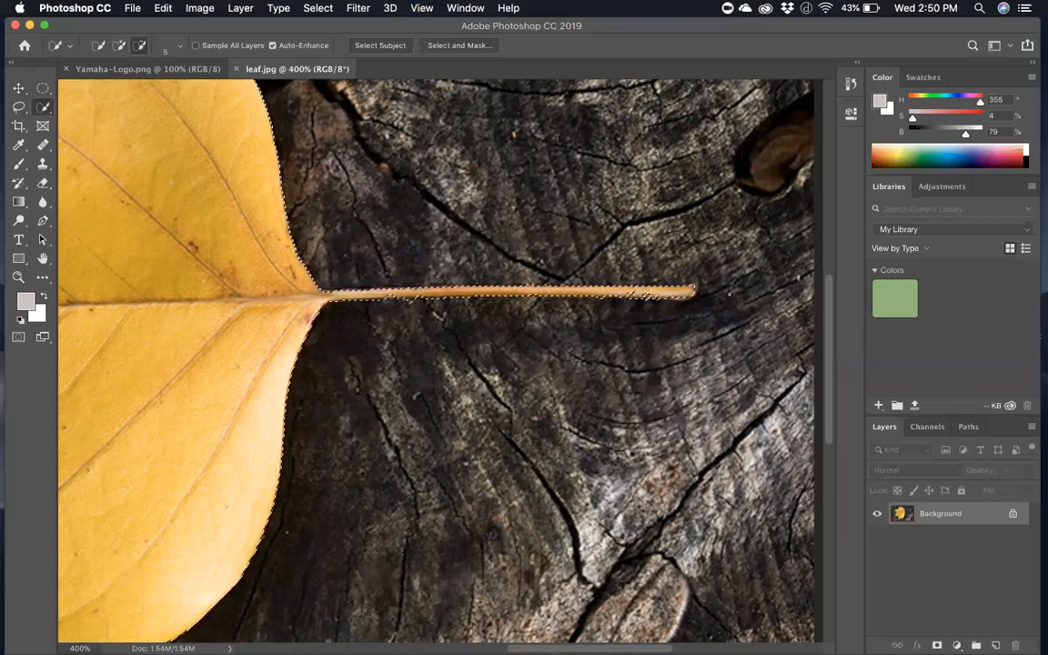
scroll(438, 359, "up", 4)
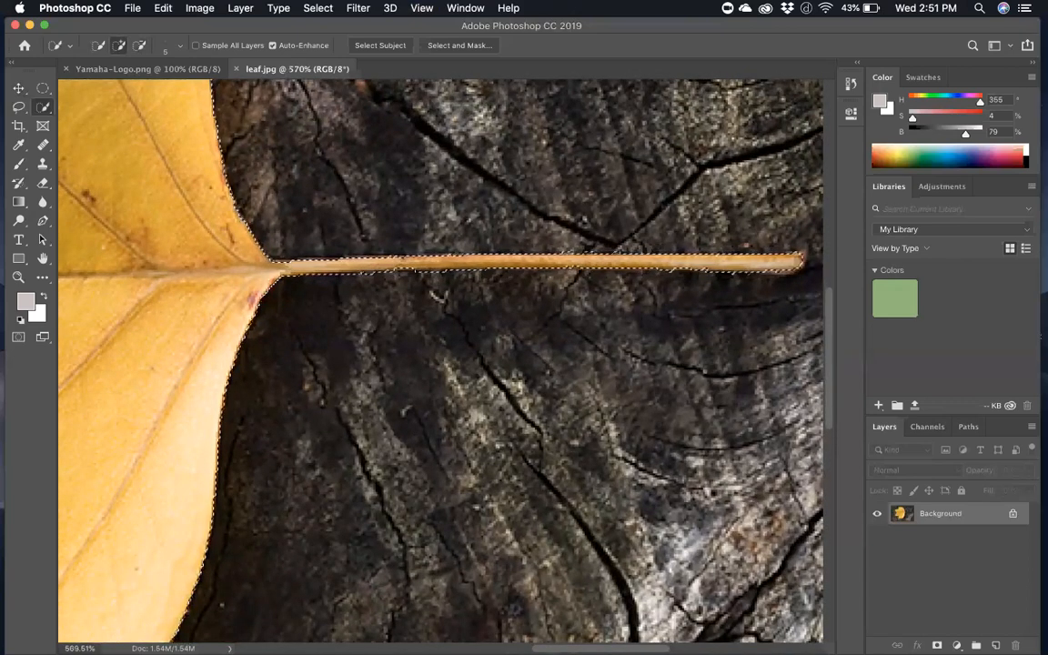
scroll(438, 359, "right", 2)
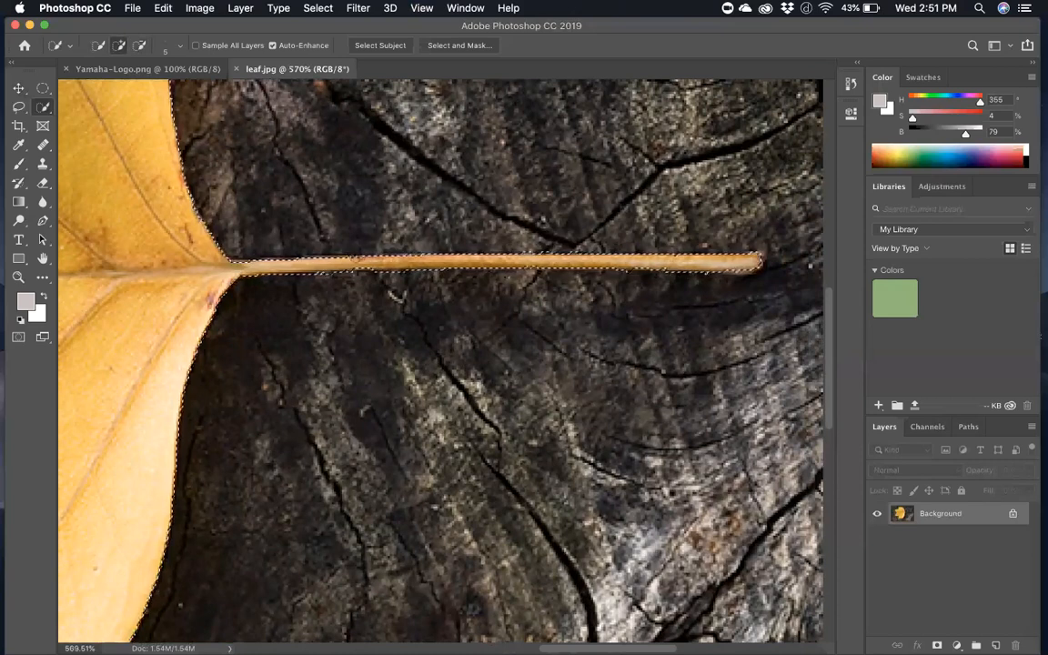
key("alt")
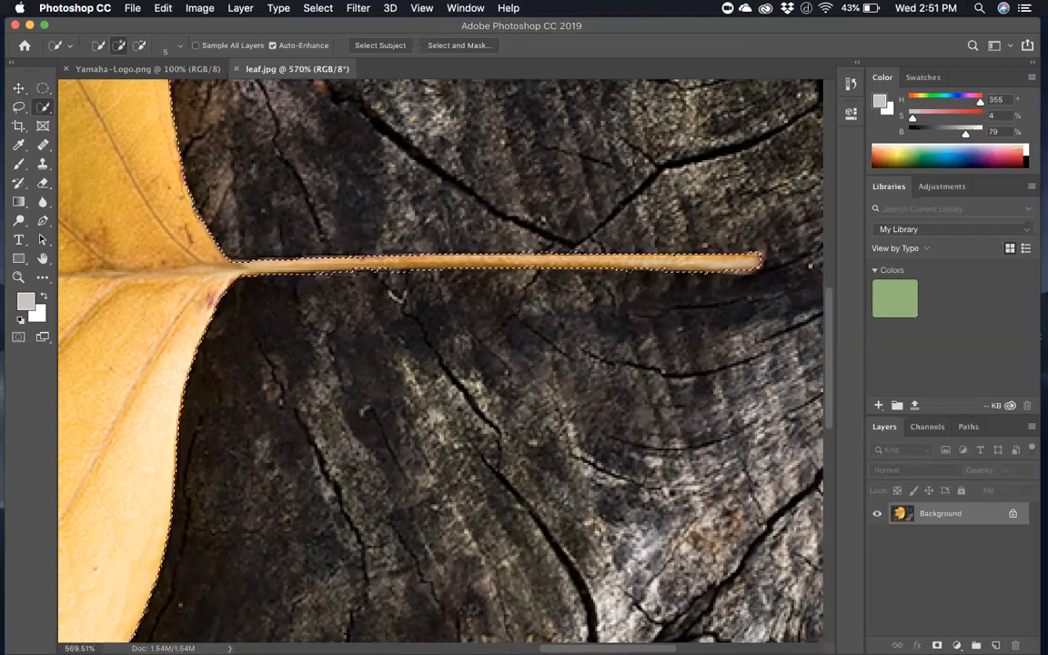
Step: Add a Hue/Saturation adjustment layer masked to the selected leaf and stem
scroll(437, 360, "down", 5)
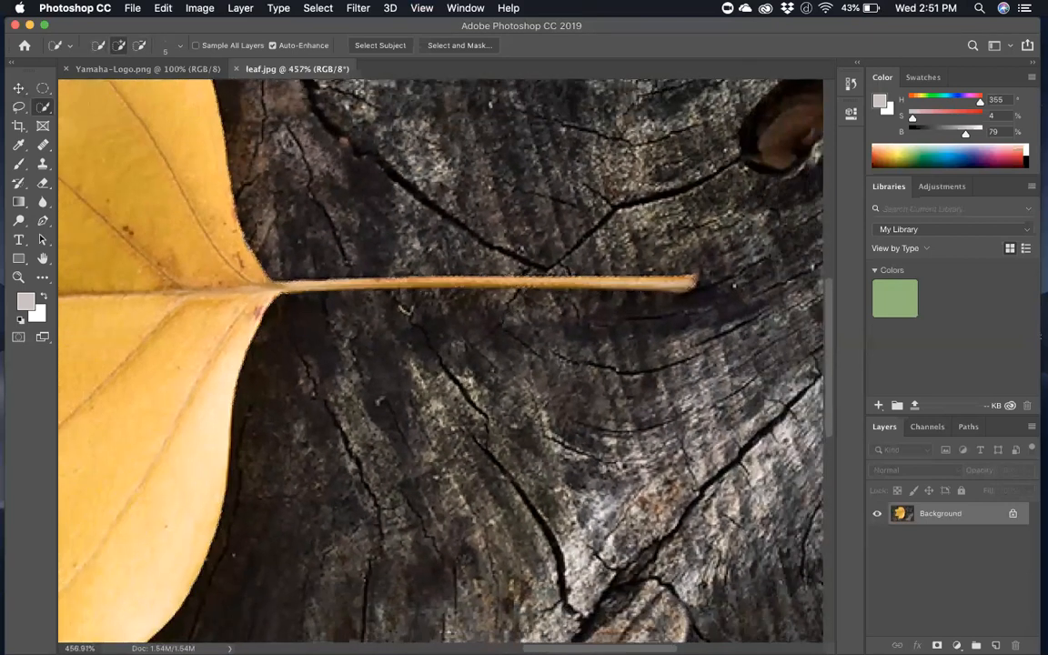
scroll(437, 360, "down", 3)
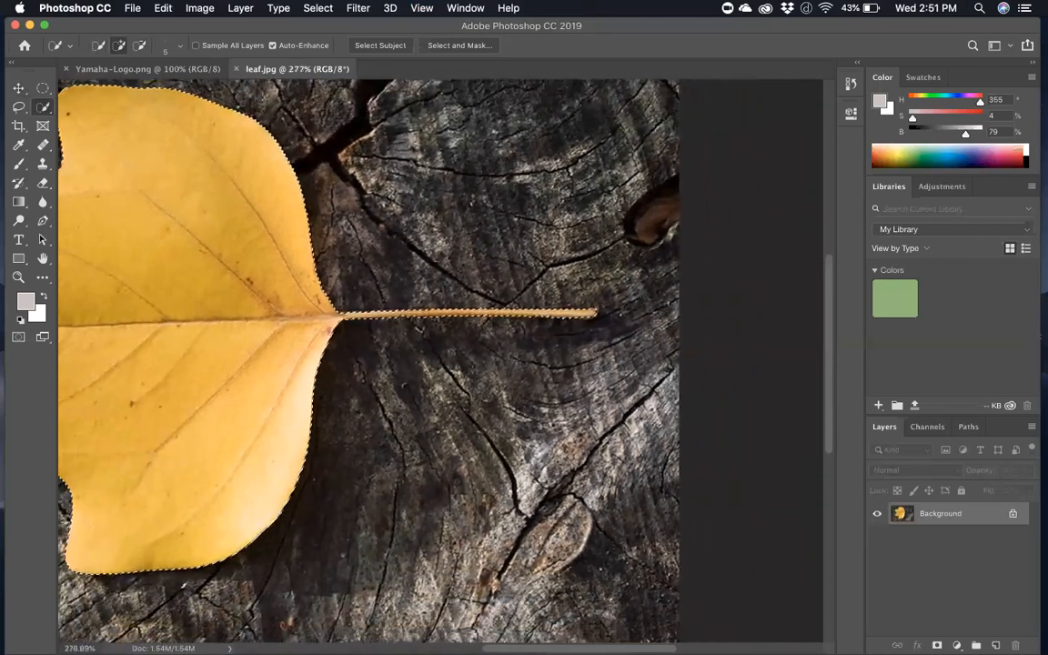
scroll(437, 360, "down", 2)
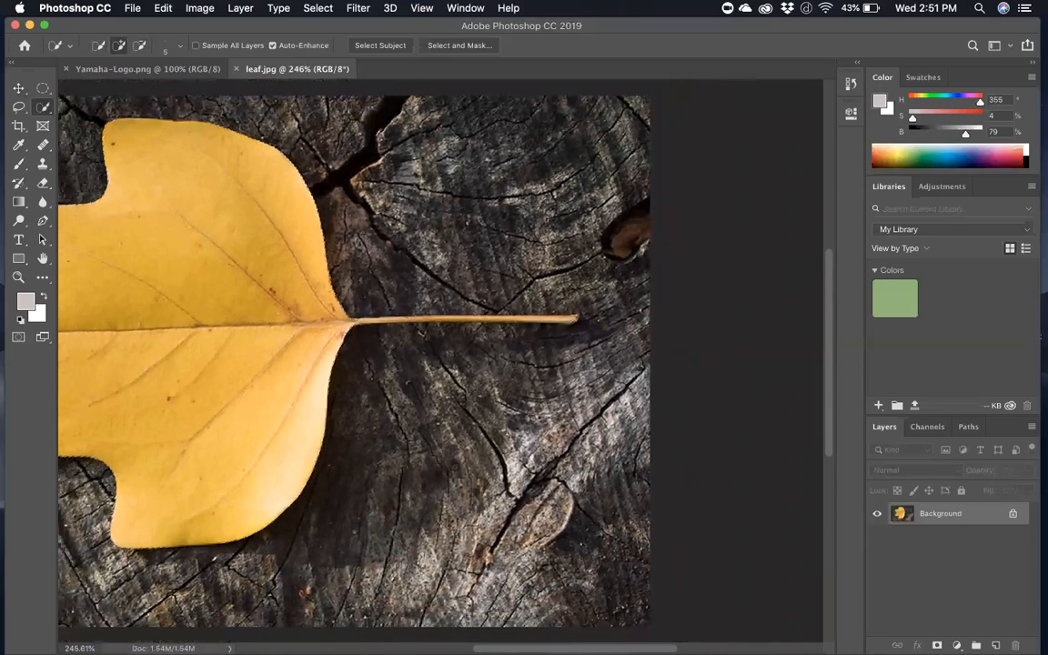
scroll(359, 428, "left", 5)
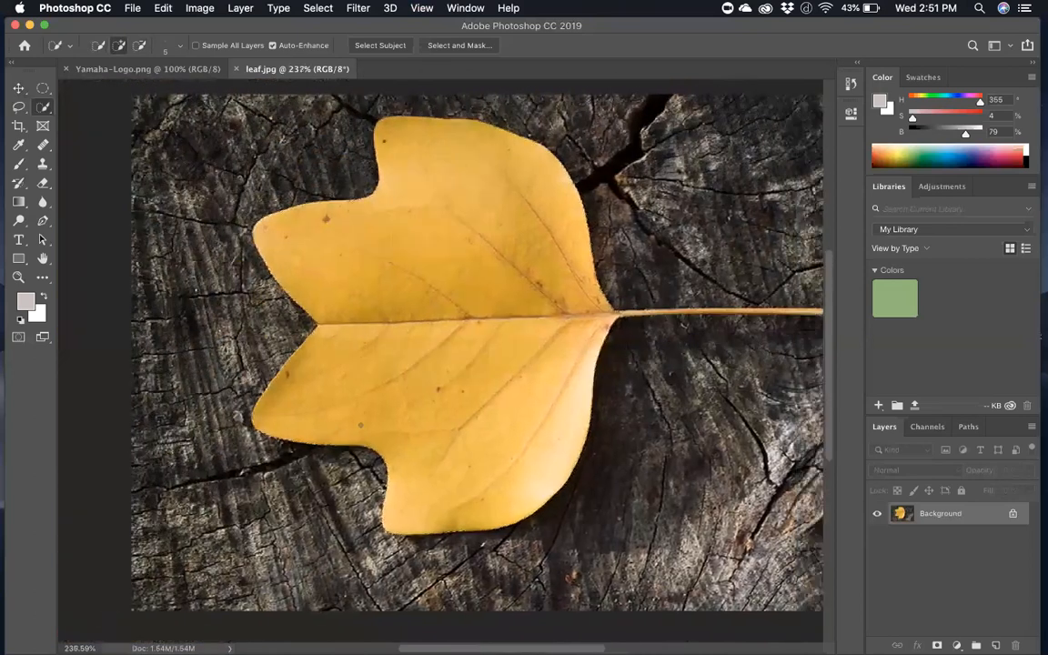
scroll(359, 427, "right", 4)
scroll(360, 428, "left", 2)
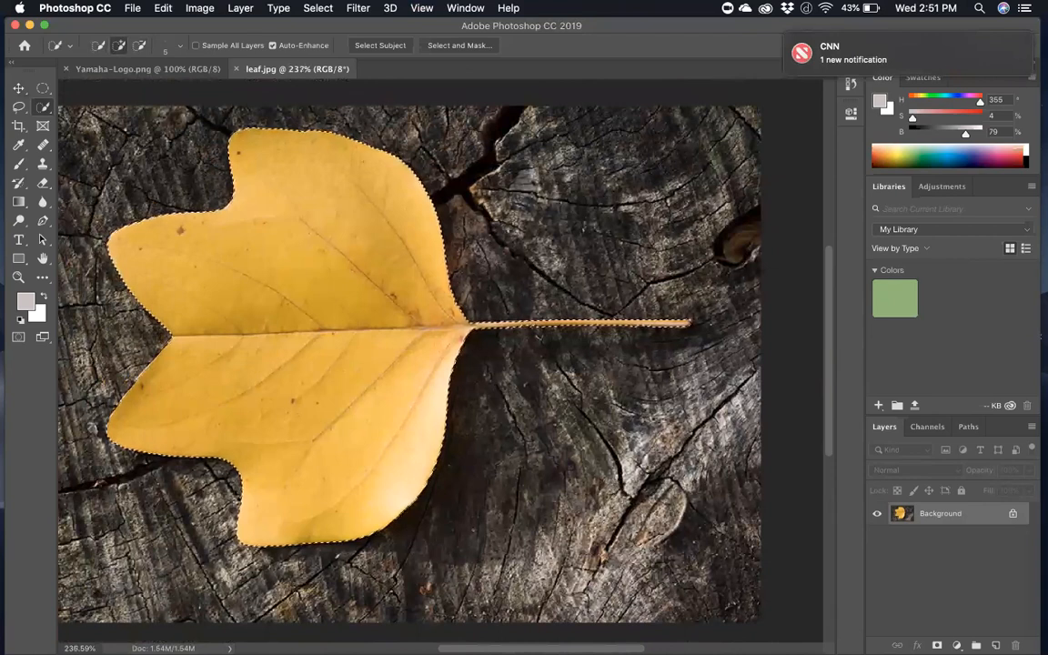
mouse_move(706, 628)
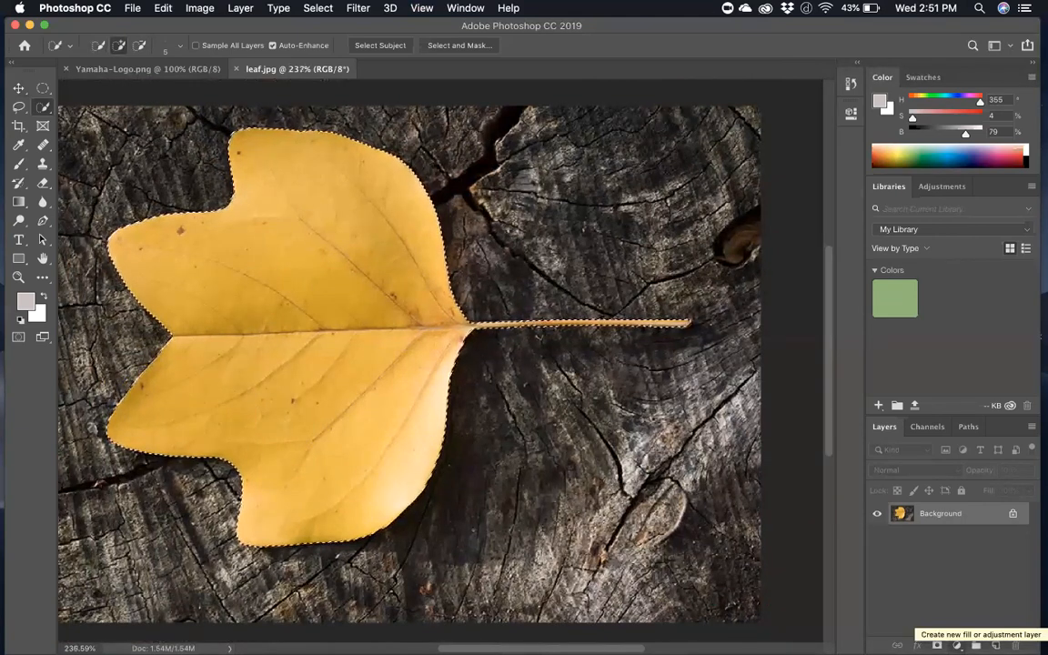
left_click(956, 645)
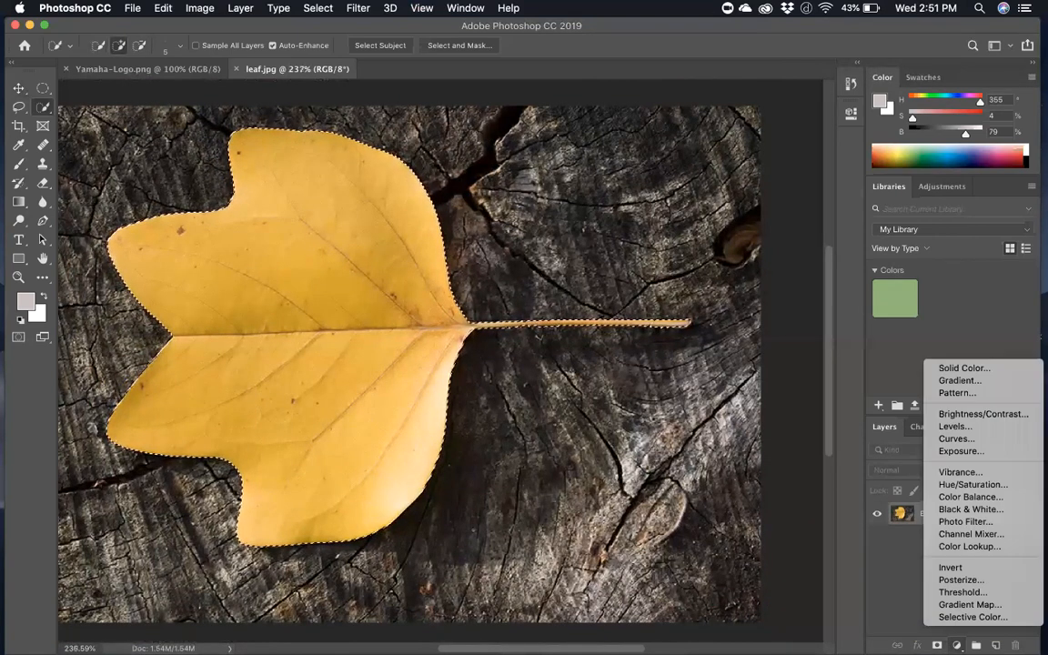
left_click(964, 485)
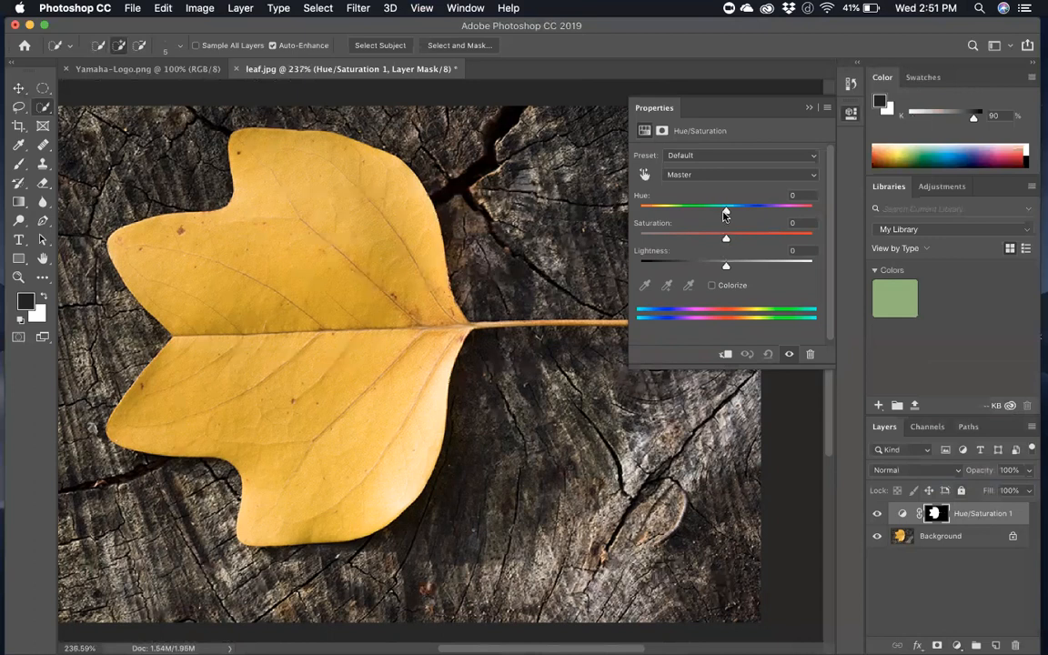
Step: Set the leaf adjustment's hue to -11, slightly adjust its saturation, and compare the image with the adjustment layer hidden and shown
mouse_move(725, 210)
left_mouse_down()
mouse_move(811, 211)
mouse_move(602, 204)
mouse_move(811, 207)
mouse_move(636, 214)
mouse_move(739, 212)
mouse_move(717, 213)
left_mouse_up()
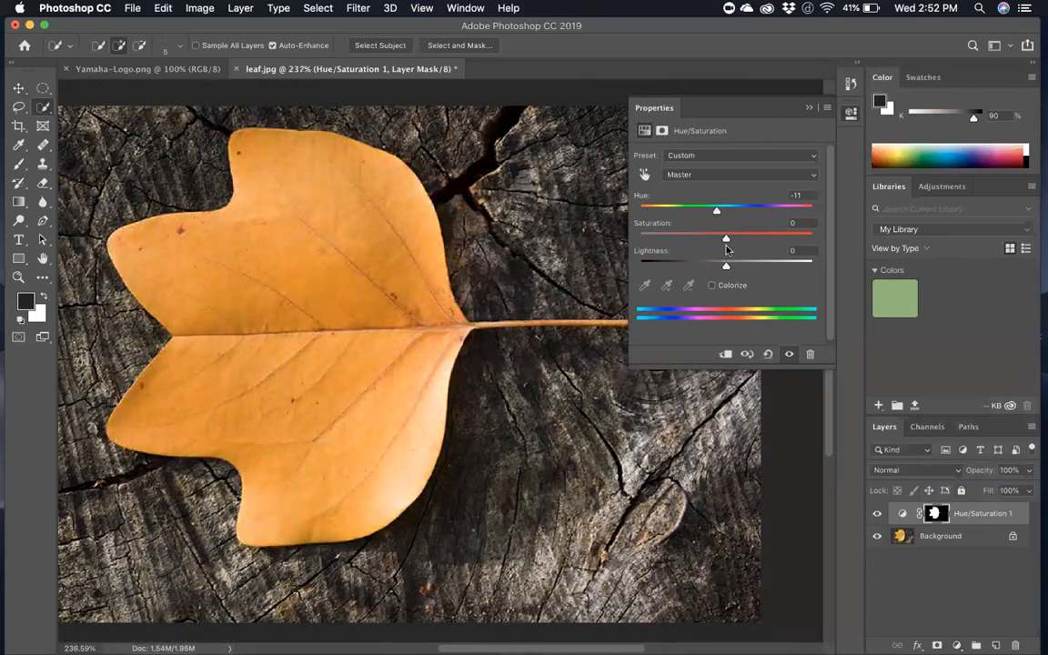
mouse_move(727, 238)
left_mouse_down()
mouse_move(741, 237)
mouse_move(724, 239)
left_mouse_up()
left_click(851, 114)
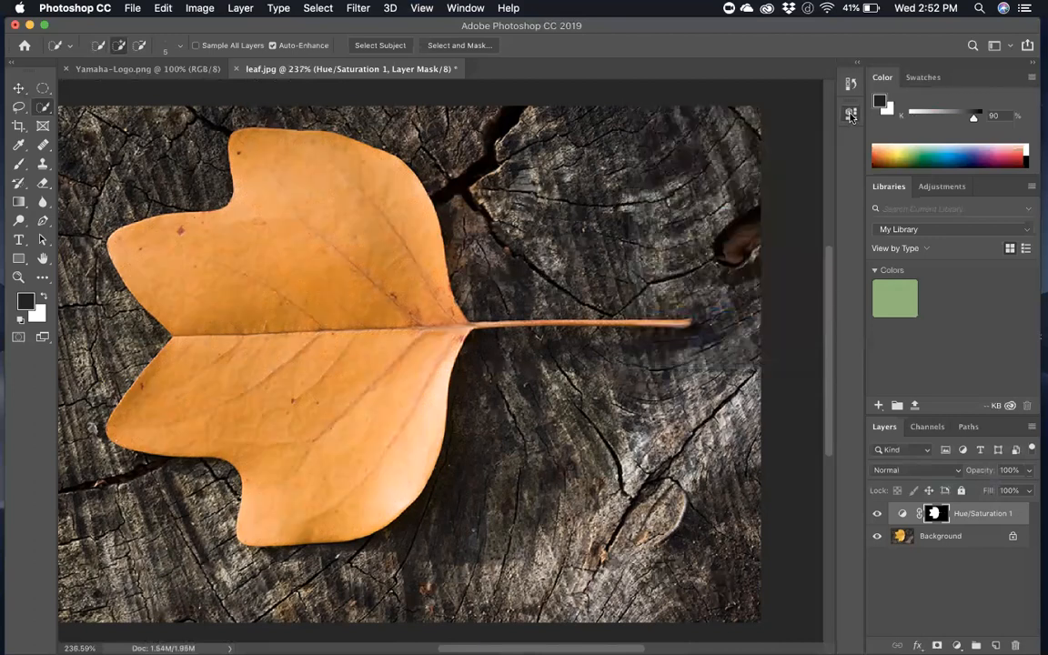
left_click(876, 516)
left_click(876, 516)
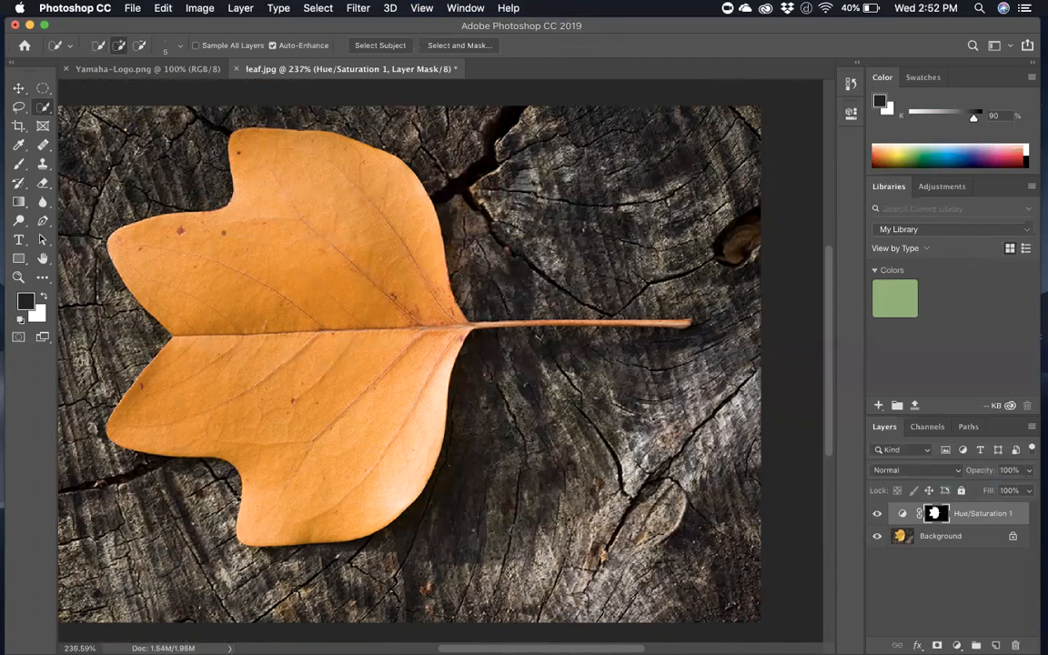
Step: Switch to Finder and open Kids.CR2 from the Lecture Files folder with Adobe Photoshop CC 2019
key("ctrl+Up")
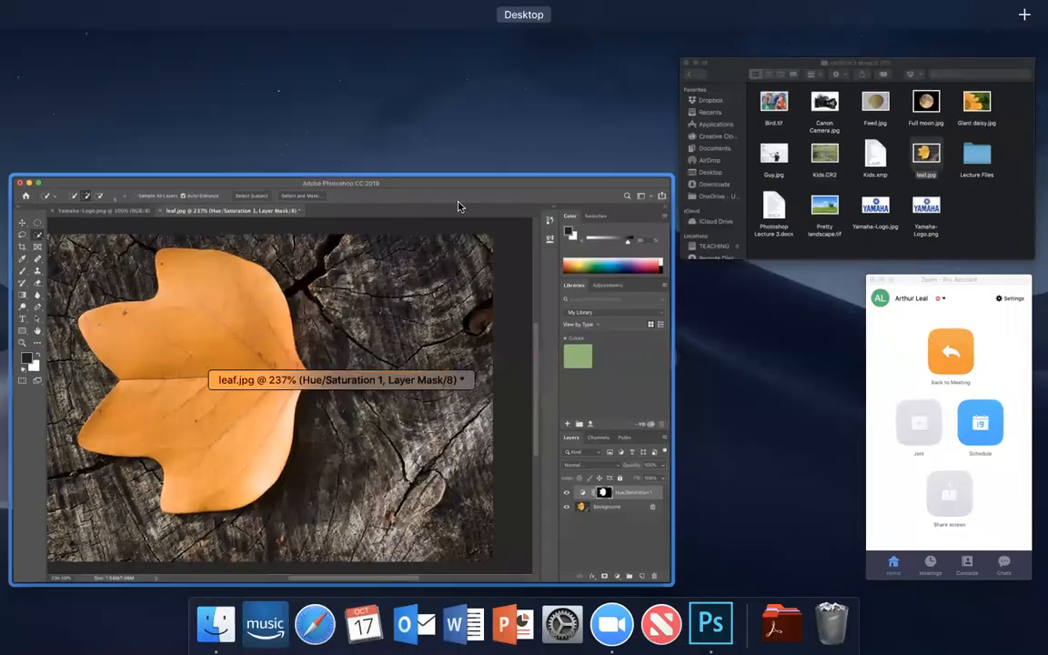
left_click(772, 211)
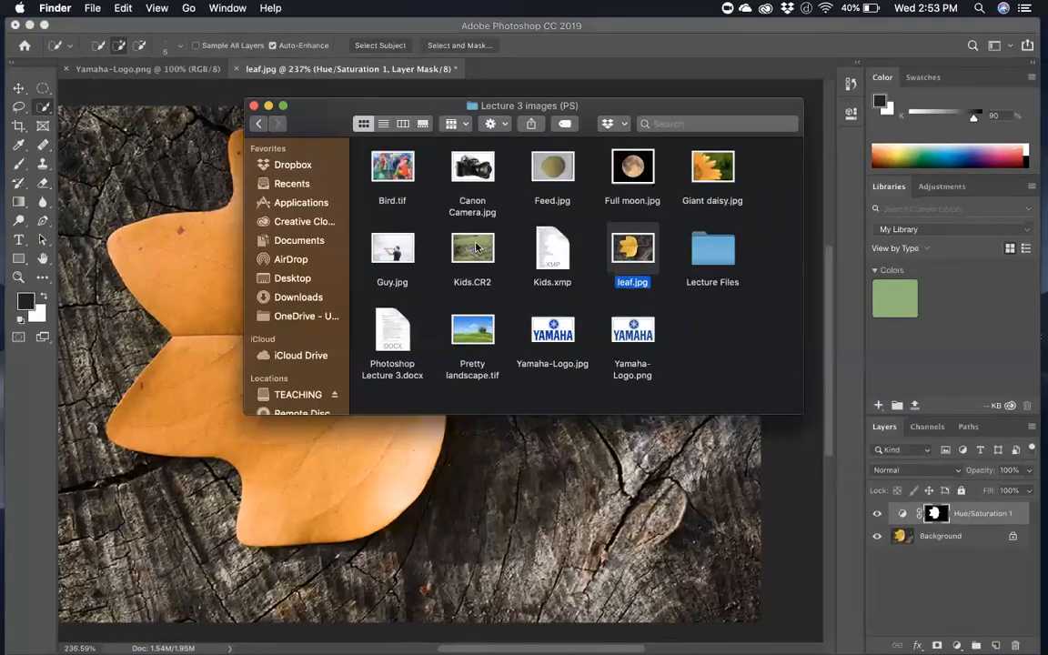
double_click(710, 248)
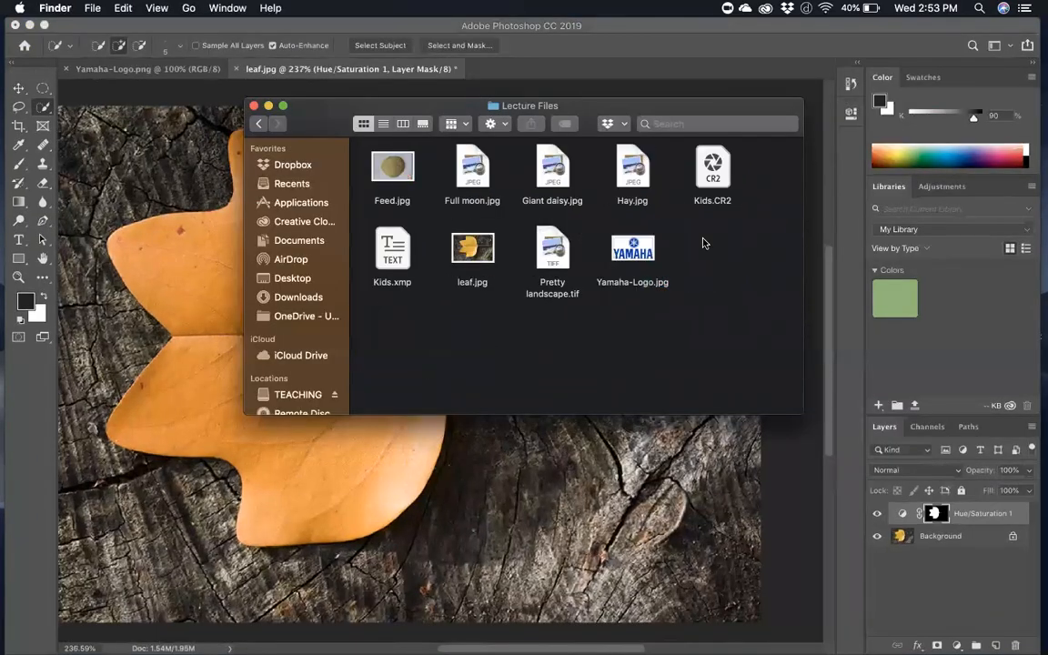
left_click(708, 170)
right_click(703, 171)
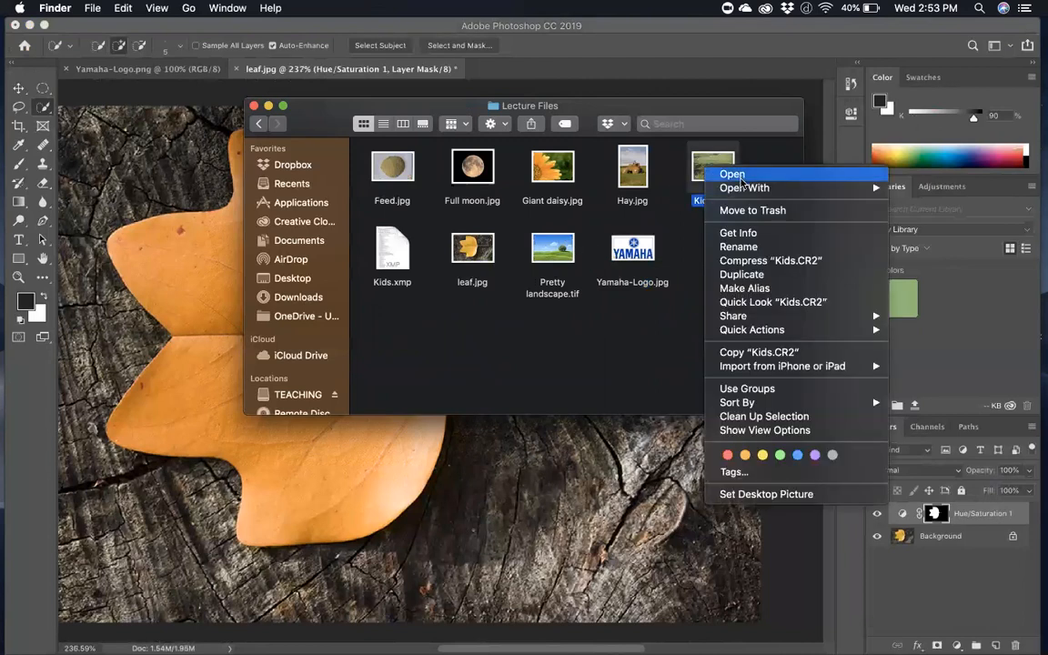
mouse_move(742, 189)
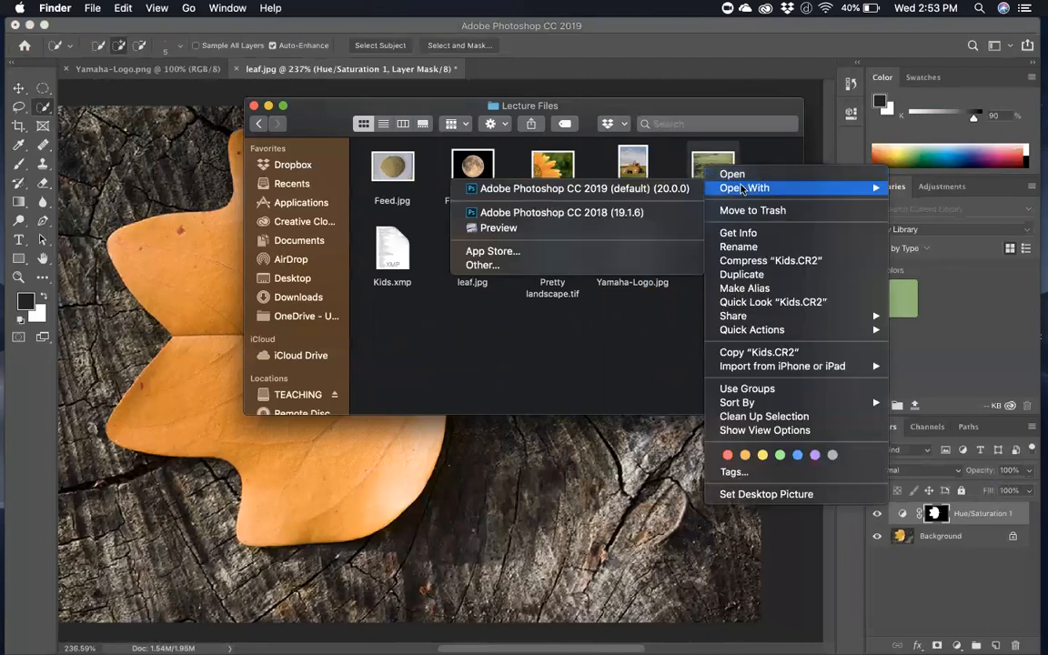
left_click(652, 189)
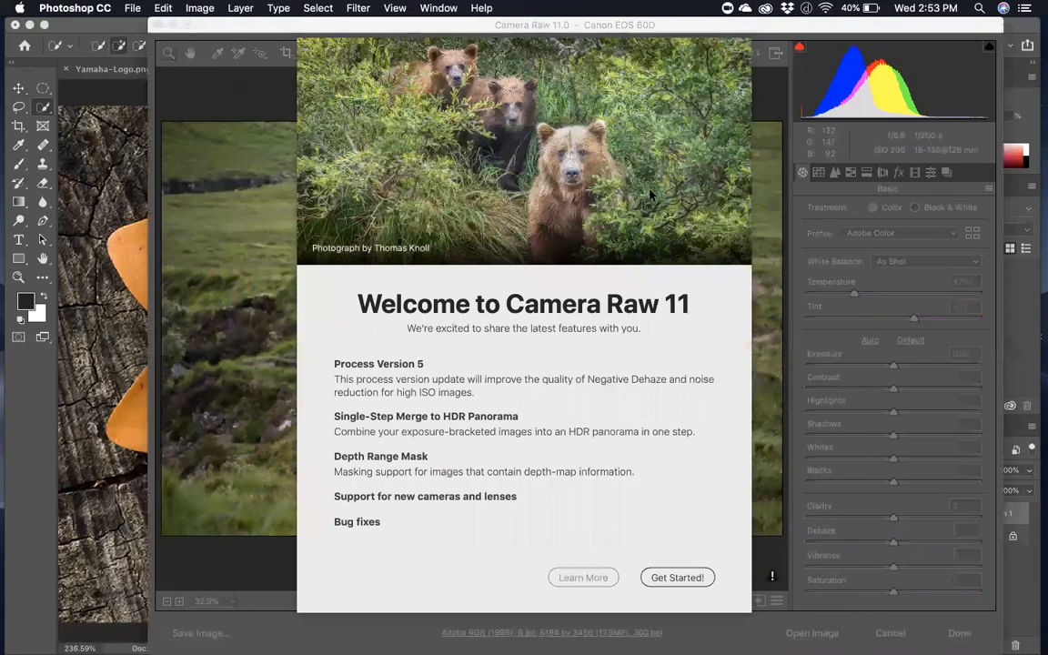
Step: Dismiss the Camera Raw welcome screen and open Kids.CR2 as a normal image with its default raw settings
left_click(676, 578)
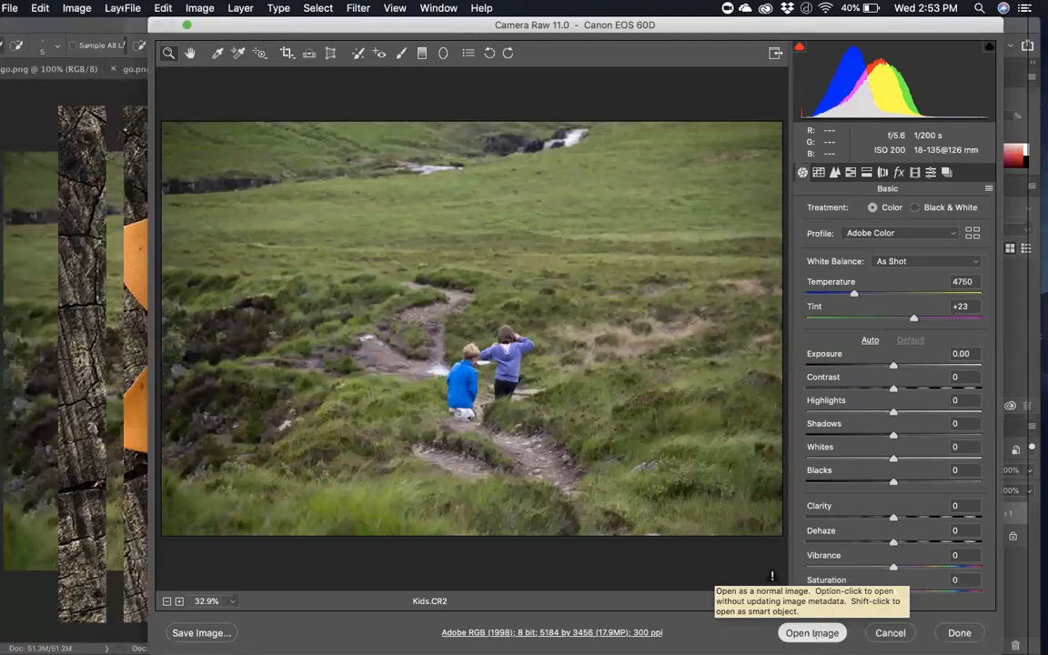
left_click(812, 633)
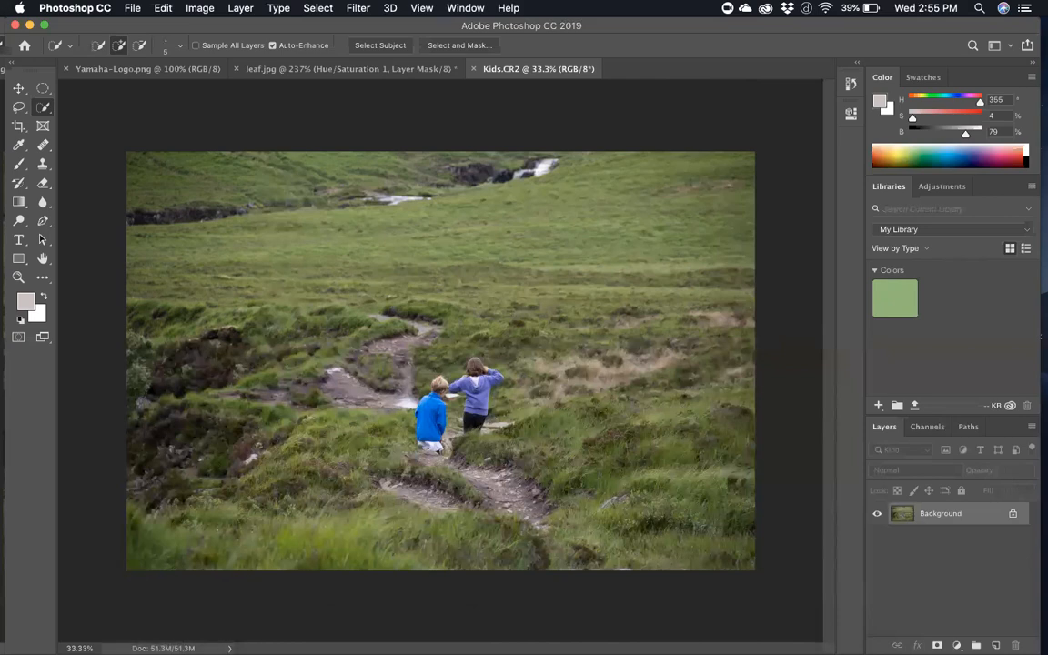
left_click(163, 648)
scroll(441, 361, "up", 3)
scroll(440, 361, "down", 2)
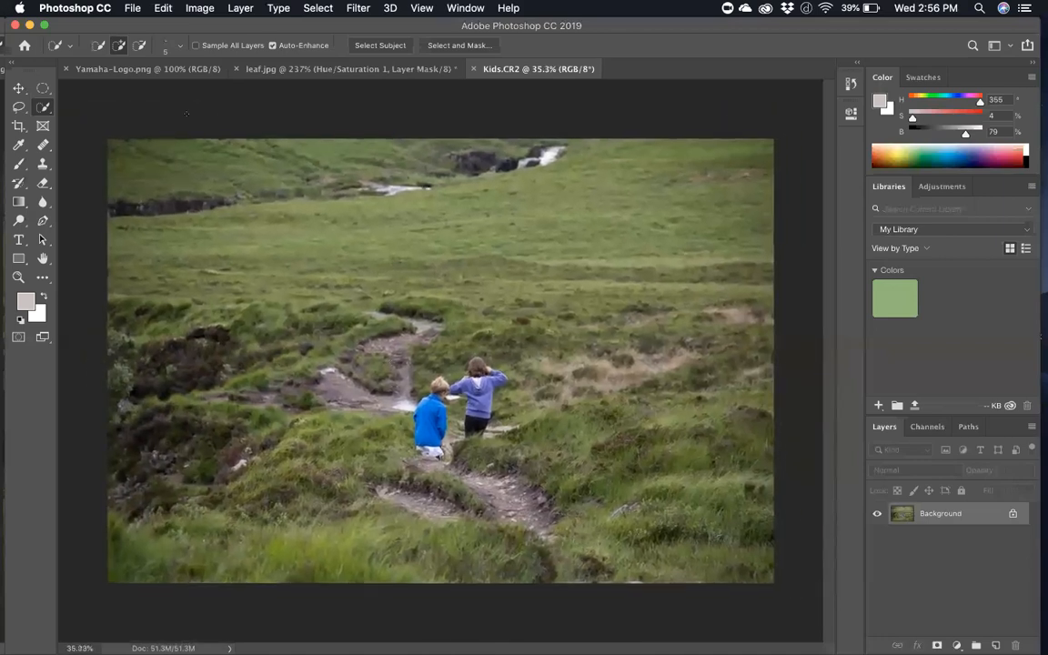
Step: Switch to the Move tool and open the image size settings of Kids.CR2 to review its dimensions and resolution
left_click(18, 88)
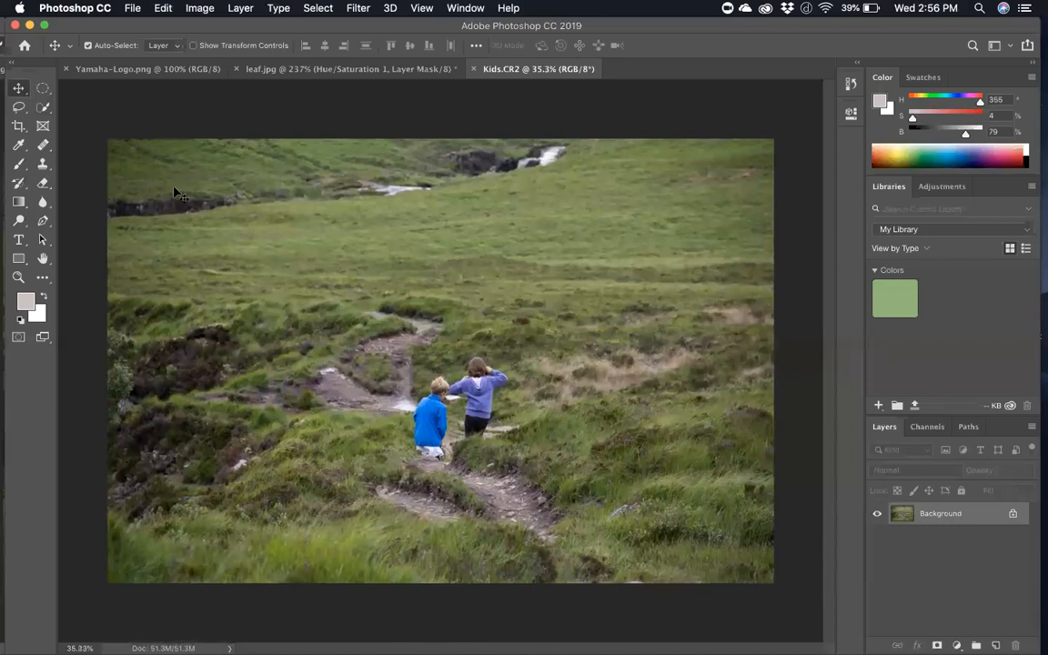
left_click(193, 10)
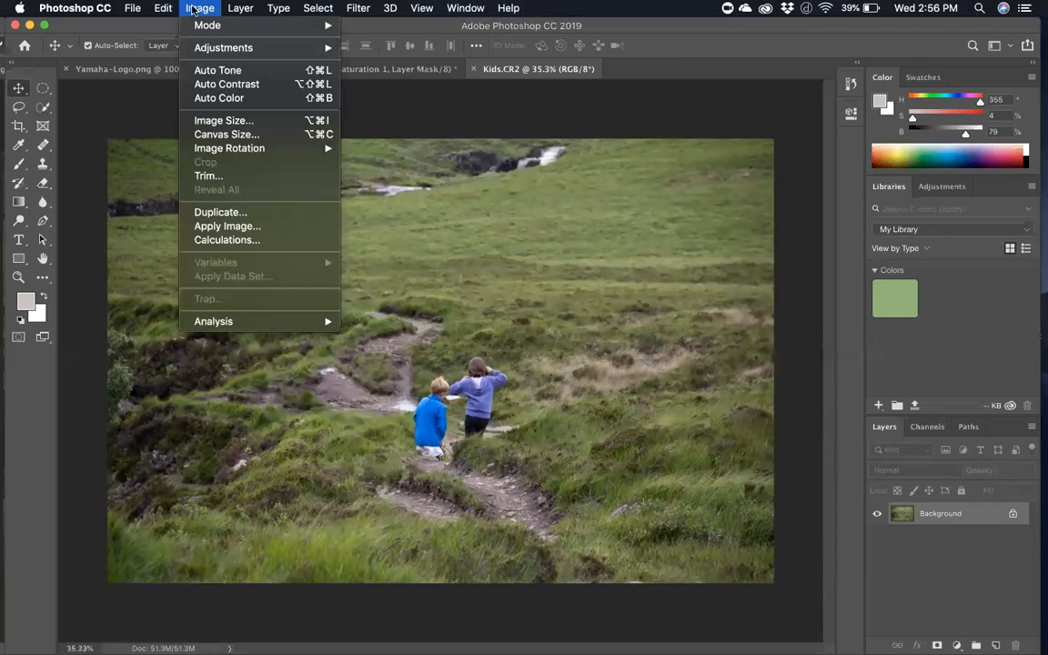
left_click(218, 121)
left_click_drag(417, 199, 325, 162)
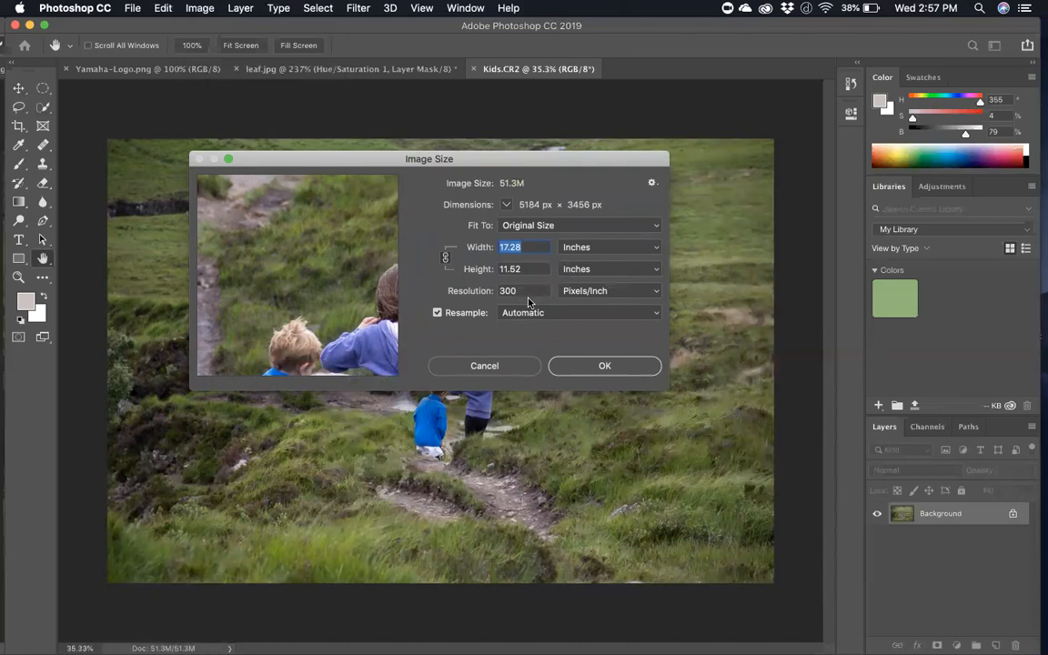
left_click_drag(516, 290, 499, 289)
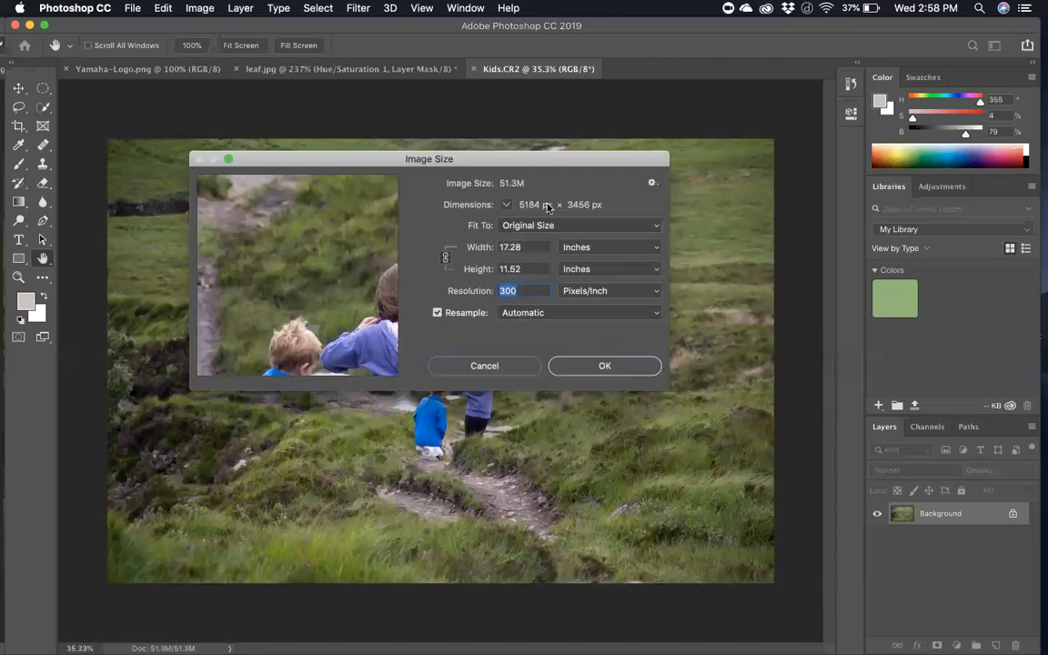
Step: Turn resampling off and back on, and review the available resampling methods while keeping Automatic
left_click(435, 313)
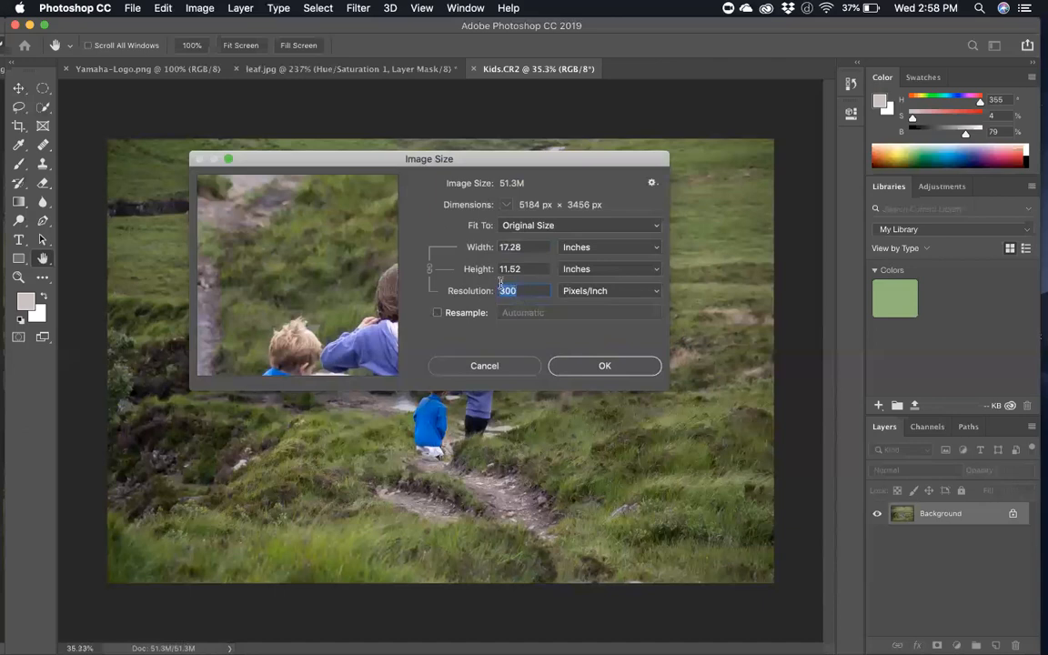
left_click(438, 313)
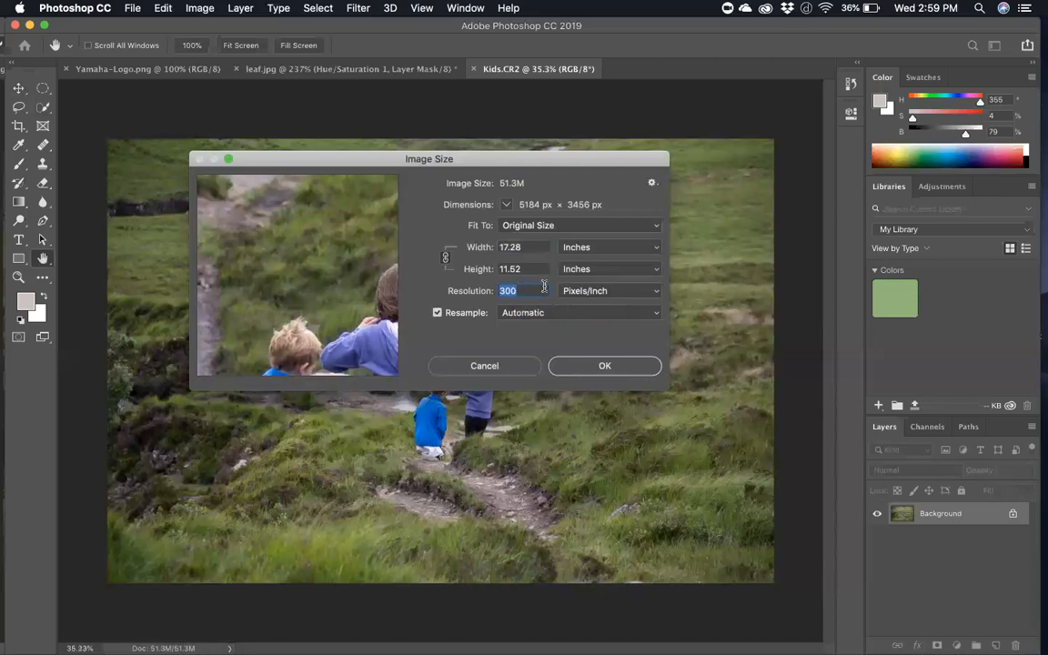
left_click(535, 288)
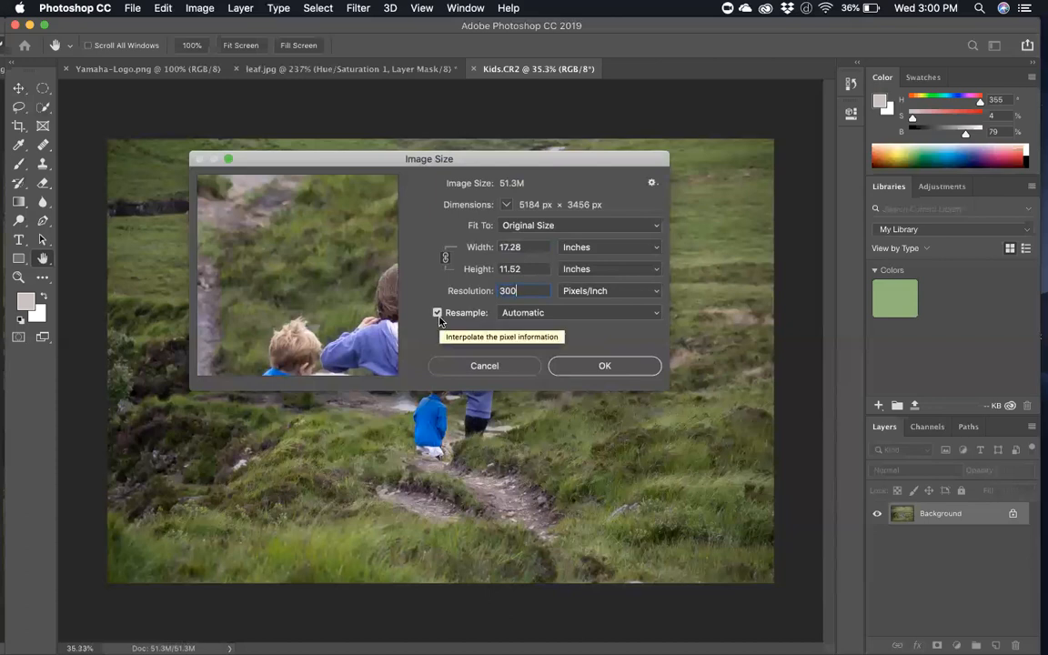
left_click(563, 315)
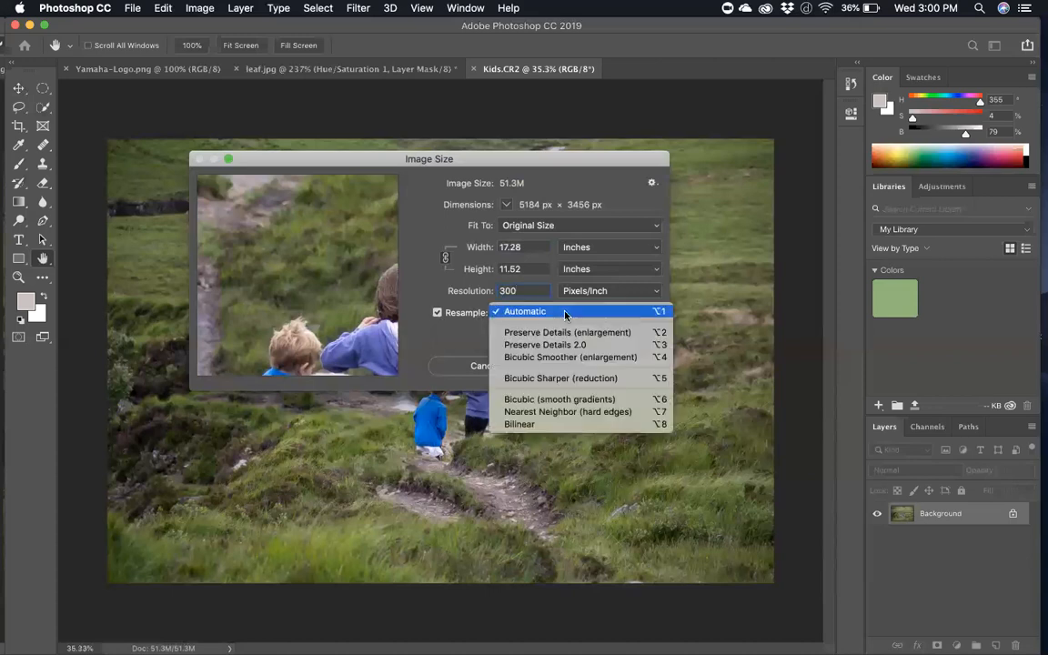
left_click(564, 315)
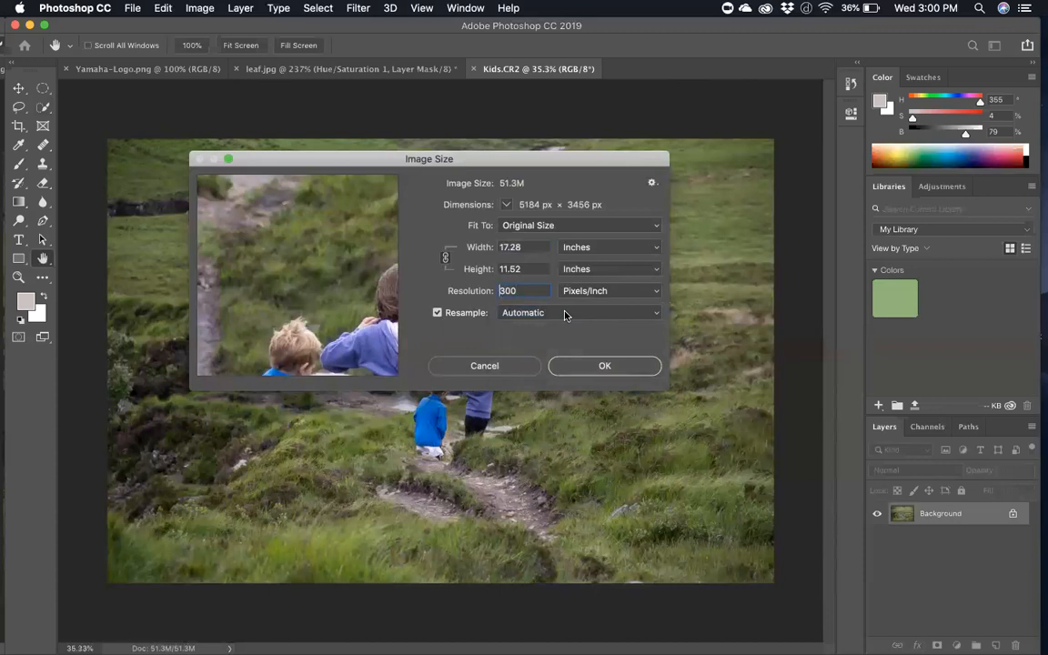
Step: Try a resolution of 360 pixels/inch with resampling on, and set it back to 300
double_click(528, 290)
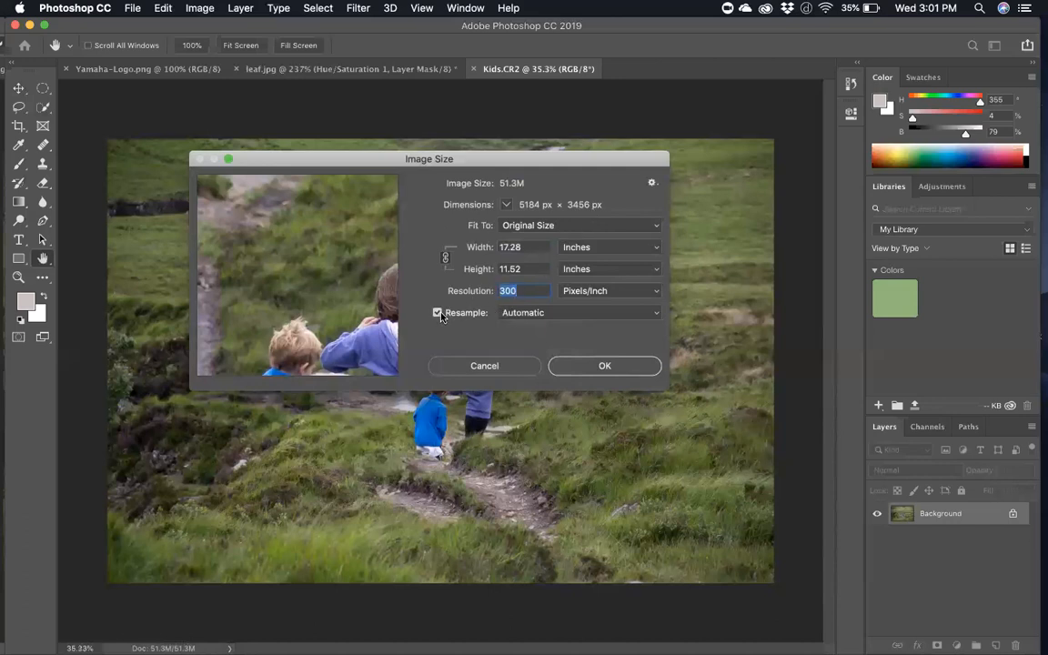
type("360")
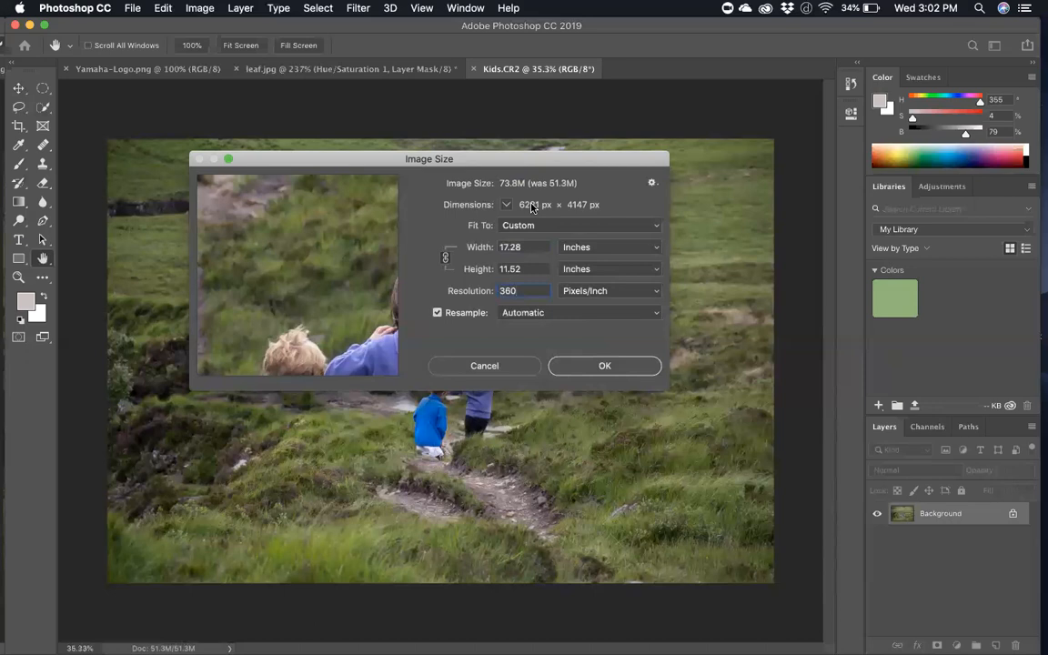
type("300")
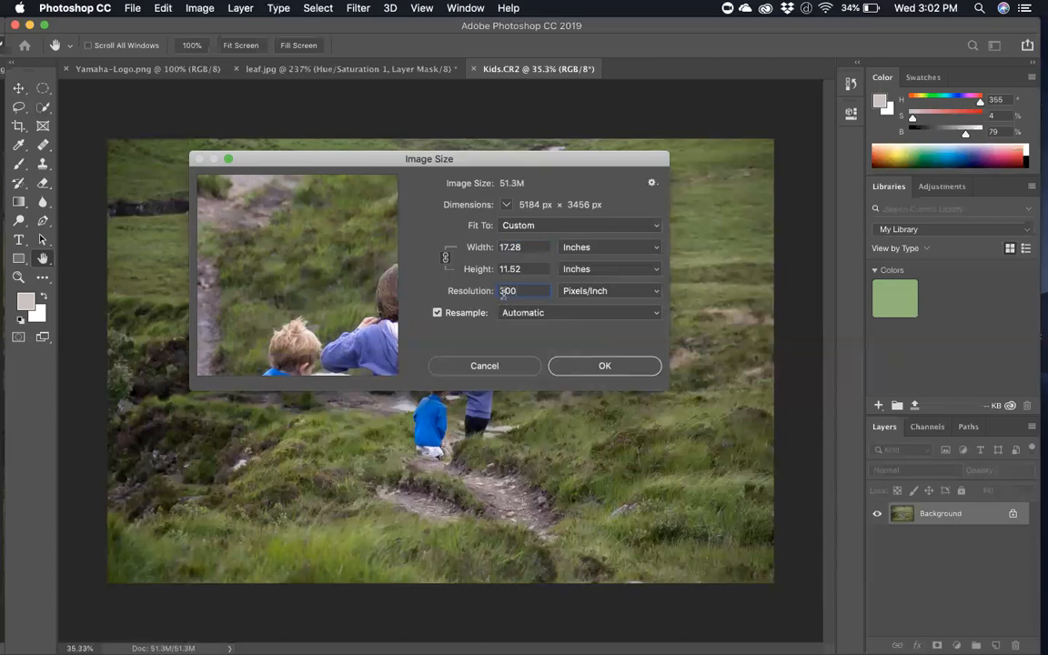
Step: Try an image width of 20 inches with resampling on, and undo the width change
left_click(527, 247)
left_click_drag(528, 247, 492, 247)
type("20")
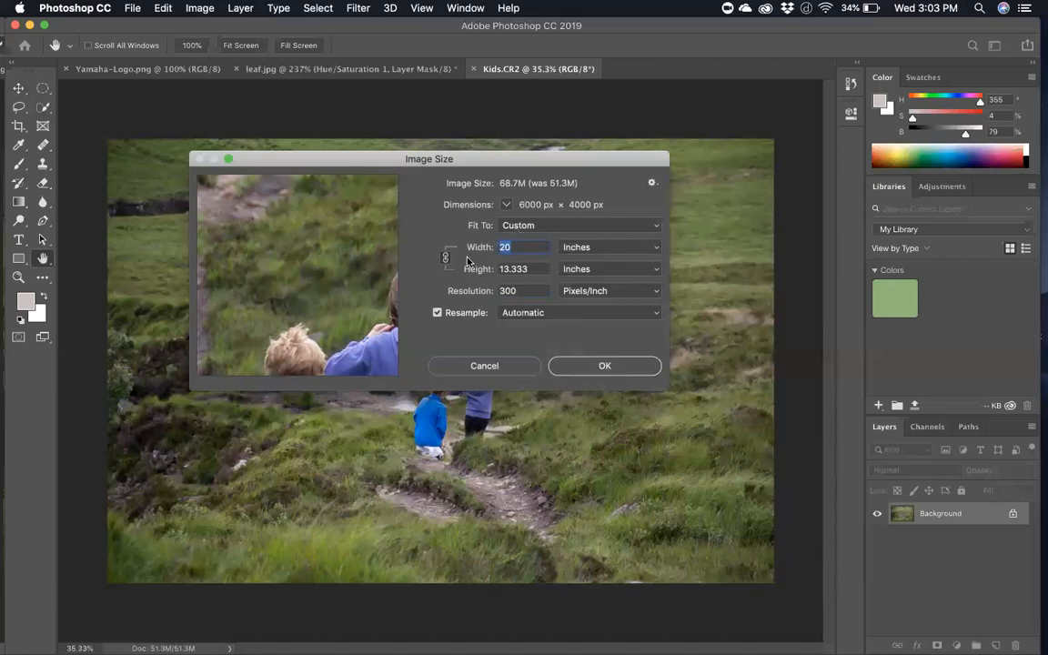
key("super+z")
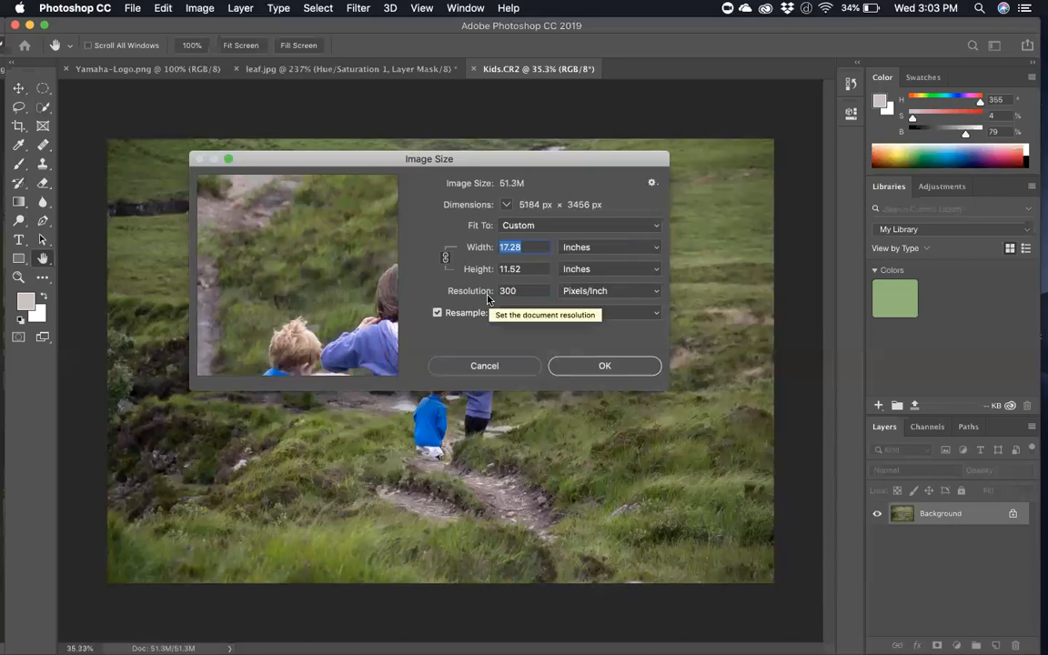
Step: Try a width of 20 inches with resampling off, undo it, and close the image size settings without applying
left_click(436, 313)
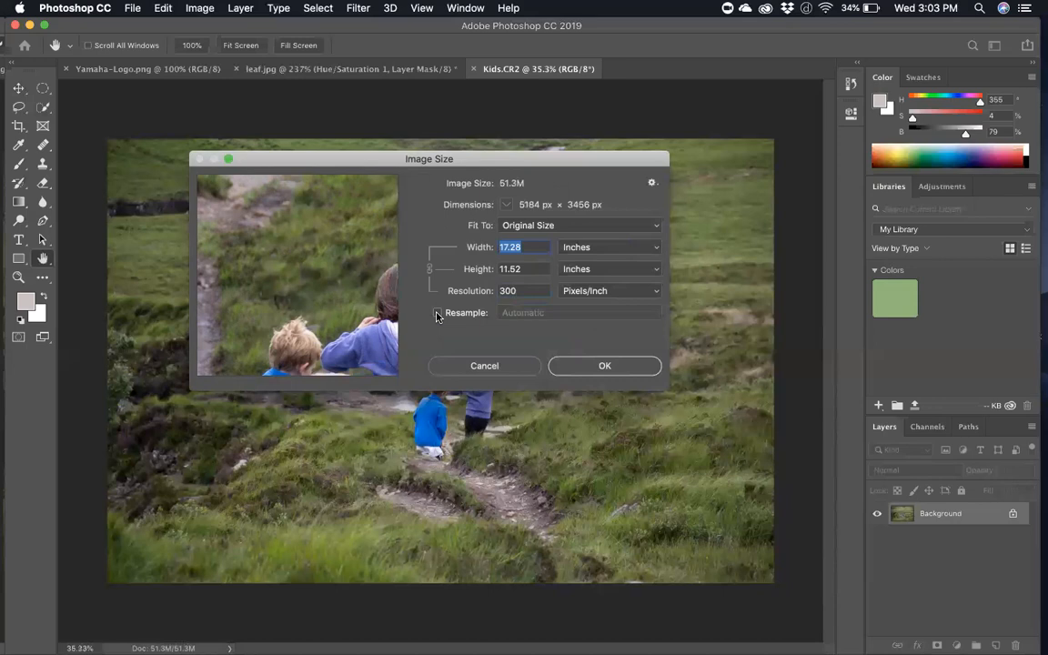
left_click(525, 291)
double_click(527, 290)
left_click_drag(523, 244, 479, 242)
type("20")
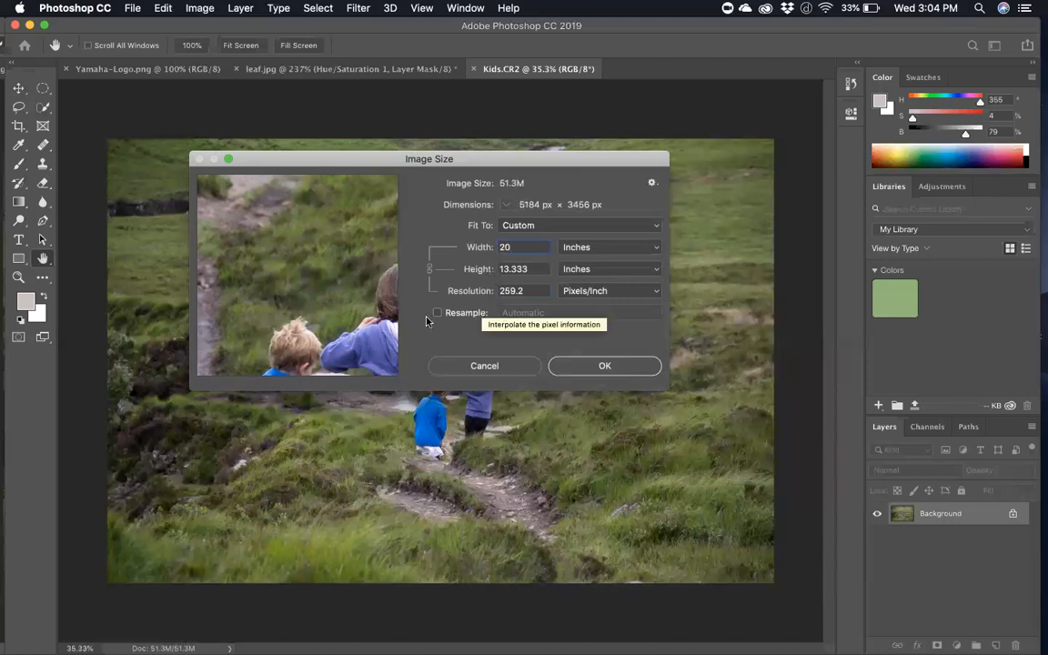
key("super+z")
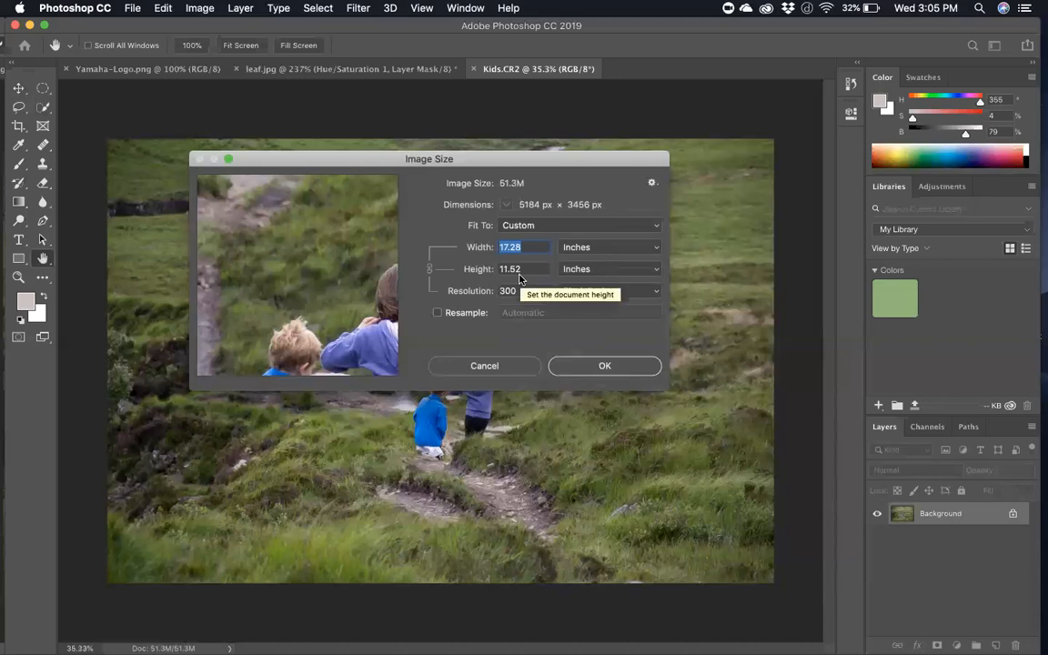
left_click(480, 366)
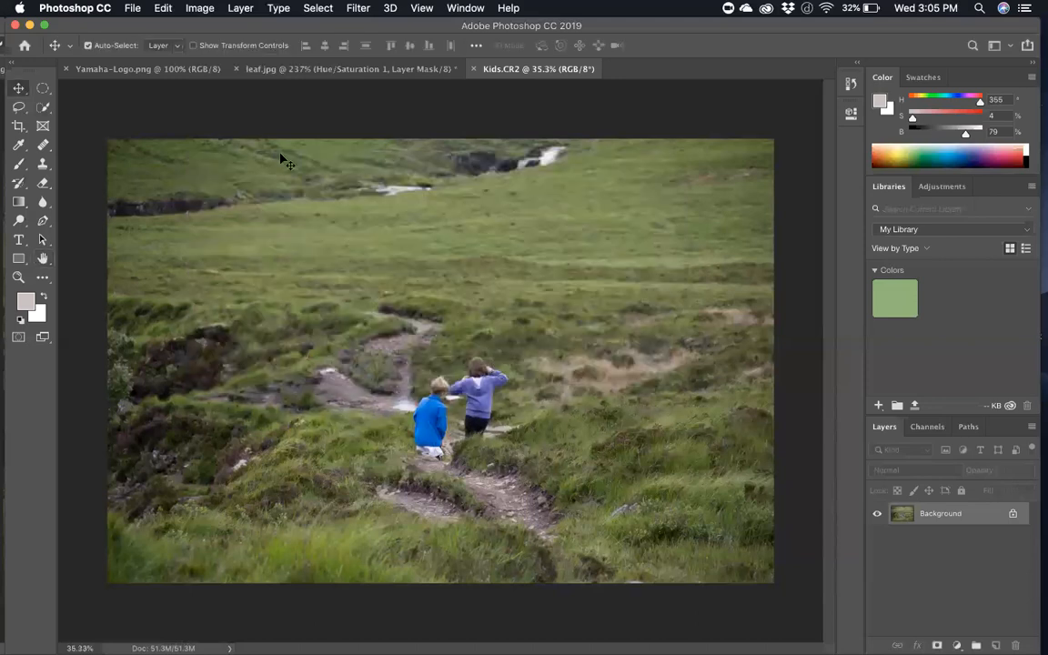
Step: Duplicate the Kids.CR2 image as a new document named Sampling
left_click(186, 11)
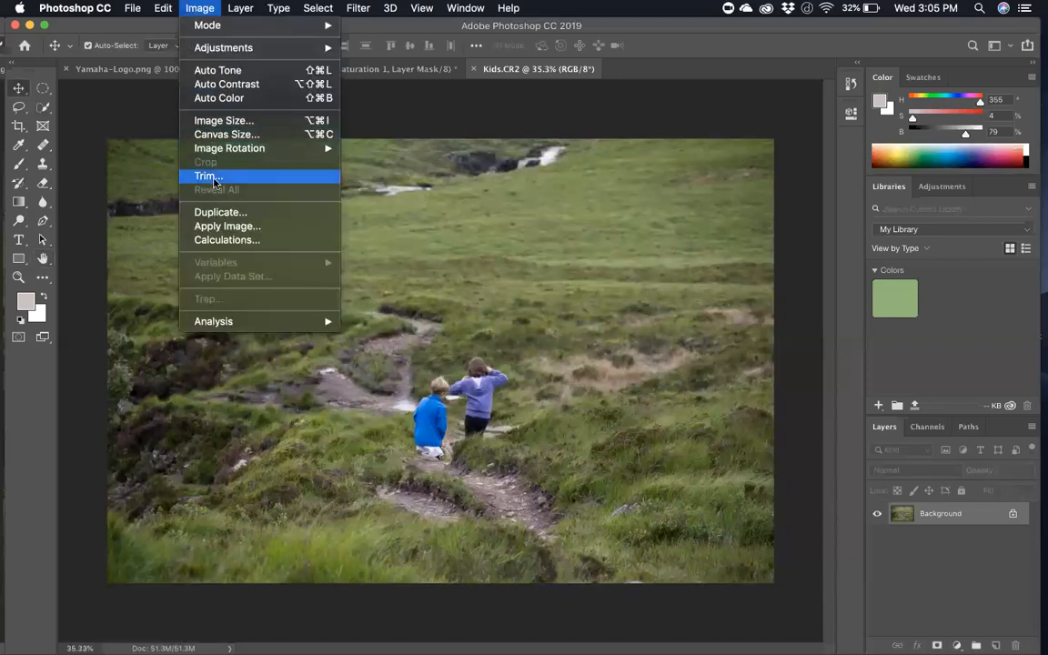
left_click(218, 211)
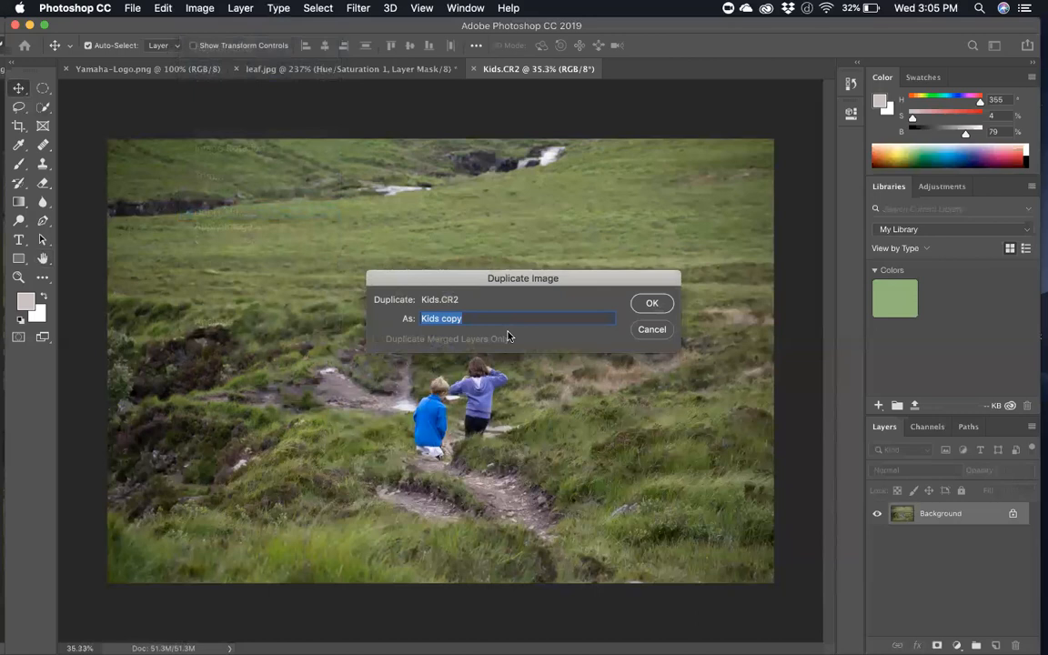
type("Sampling")
left_click(652, 302)
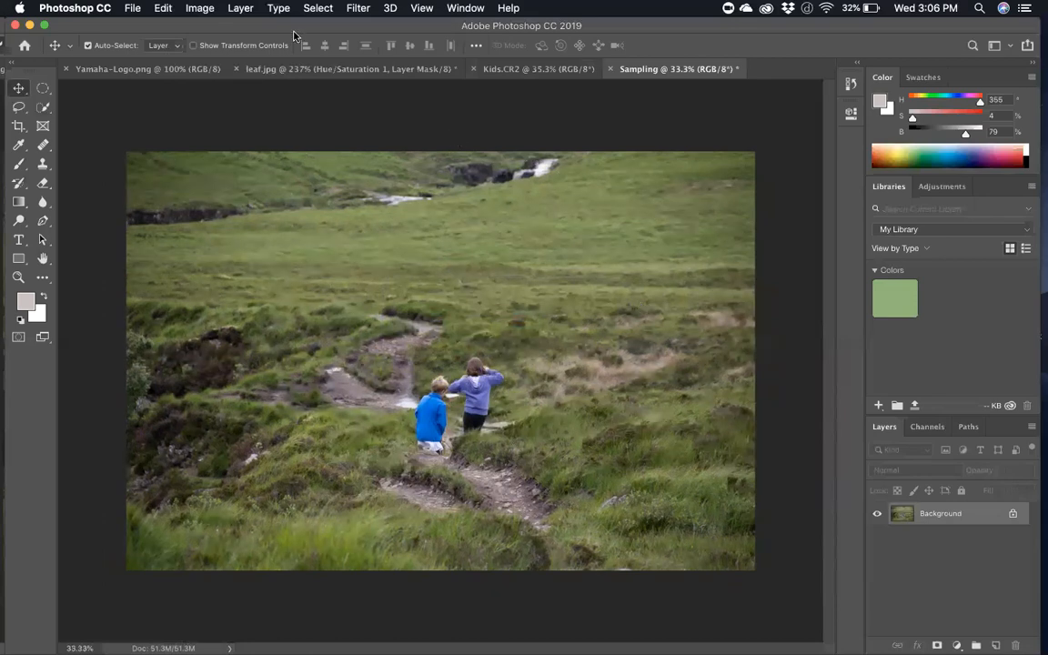
left_click(241, 9)
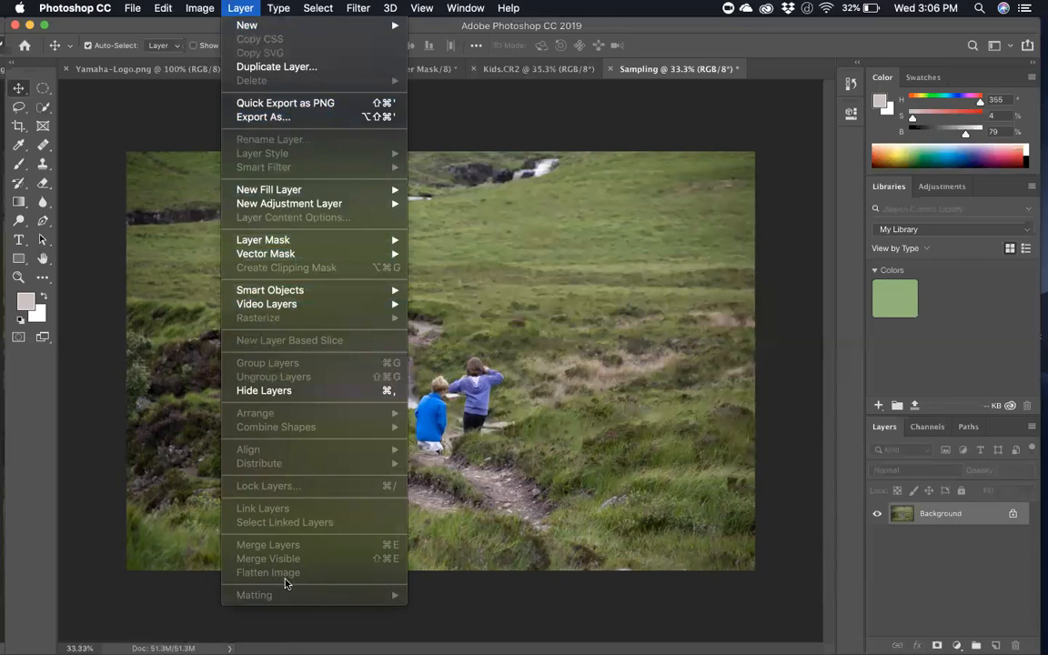
left_click(509, 520)
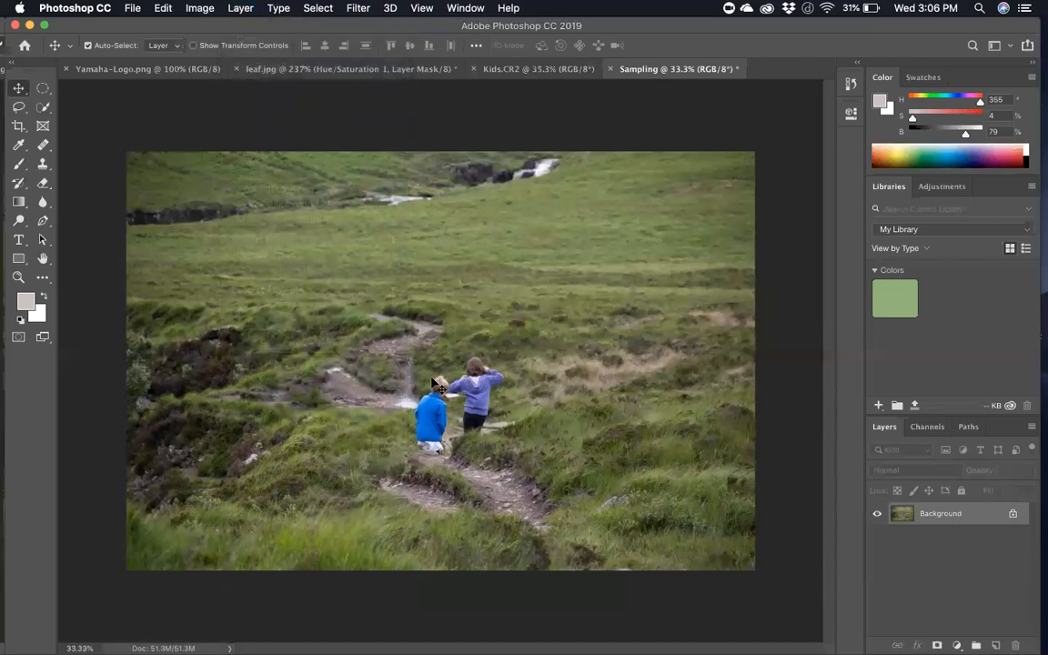
Step: Open the image size settings of the Sampling document and set the height to 5 inches with resampling on
left_click(195, 7)
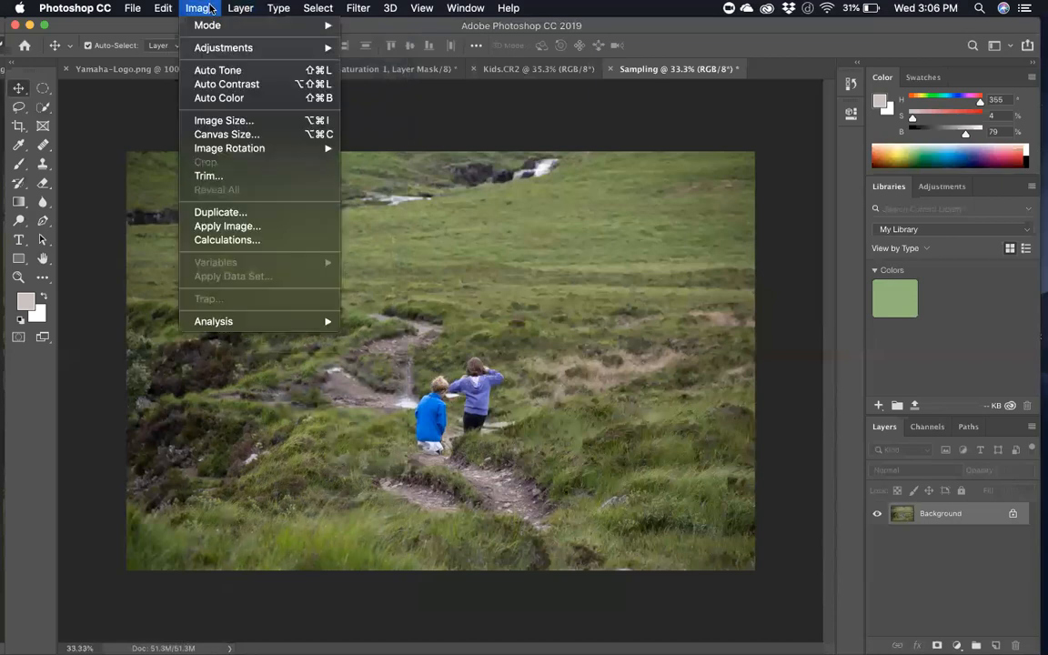
left_click(224, 122)
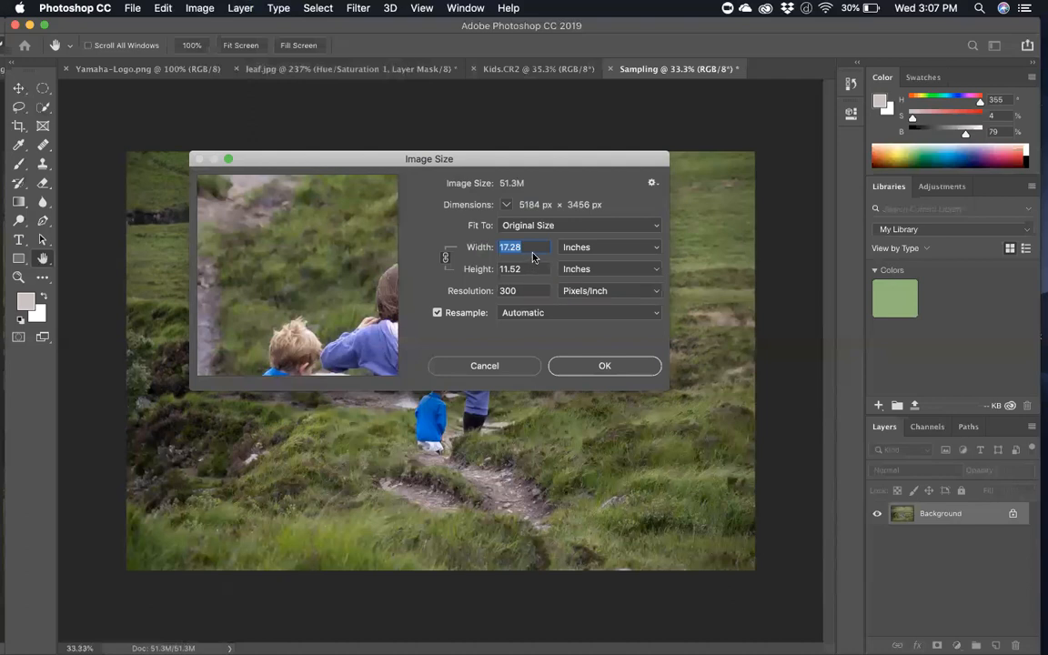
left_click_drag(528, 268, 497, 269)
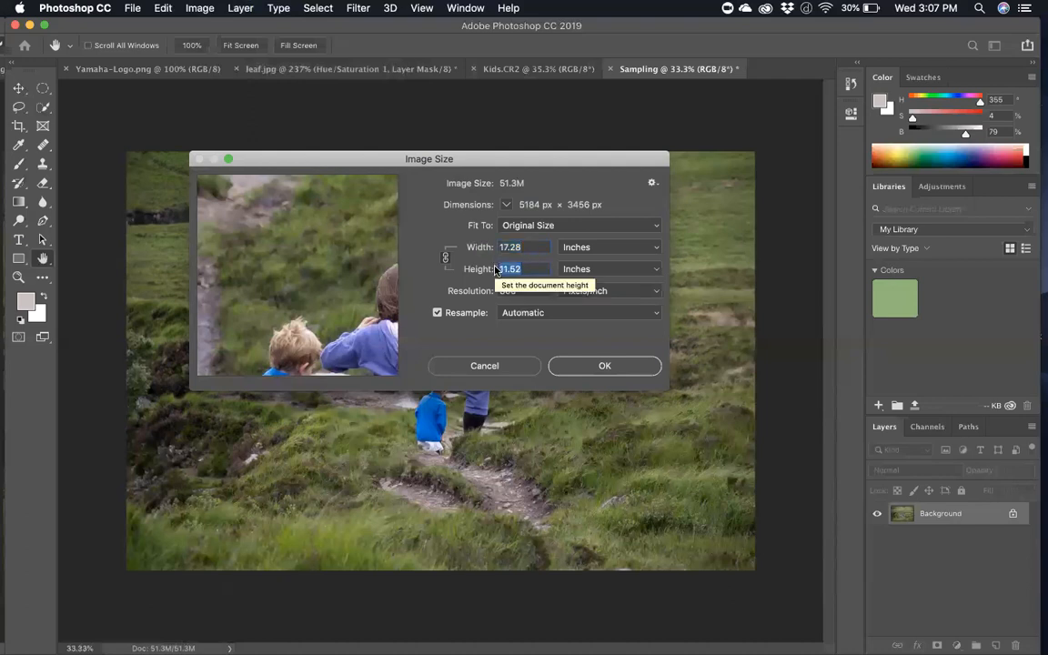
type("5")
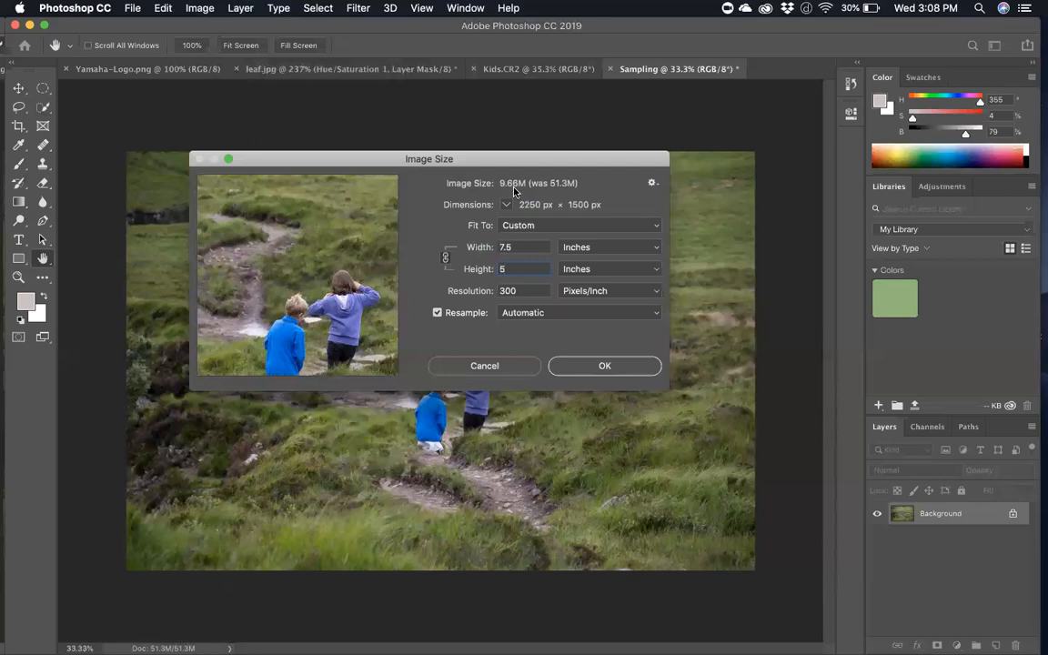
left_click(429, 271)
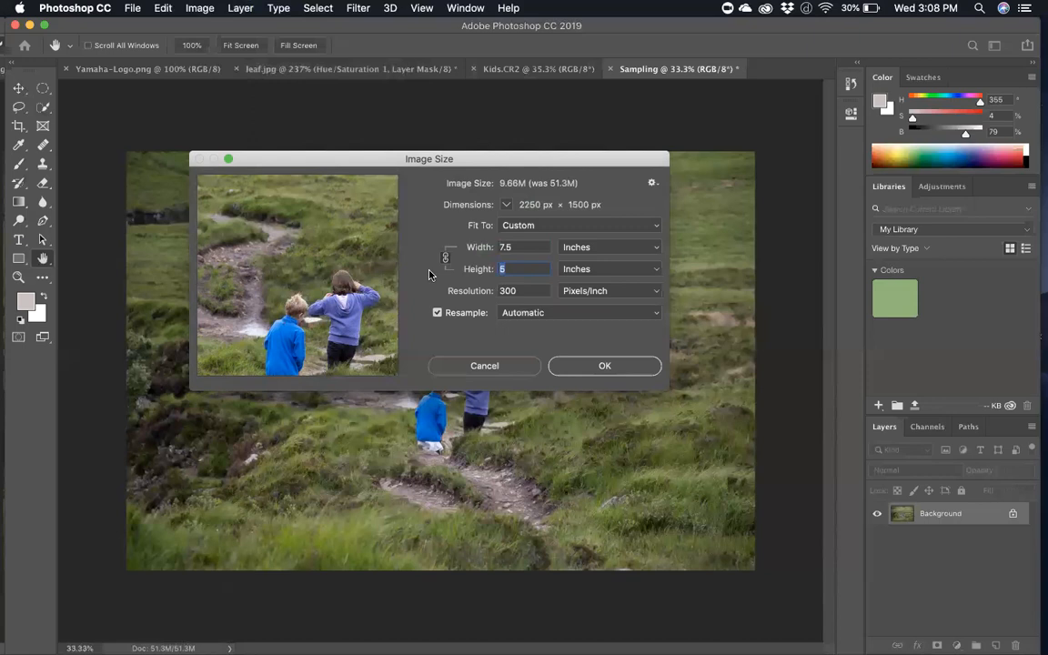
Step: Try a resolution of 360 pixels/inch for the 5-inch-high Sampling image, and set it back to 300
double_click(523, 290)
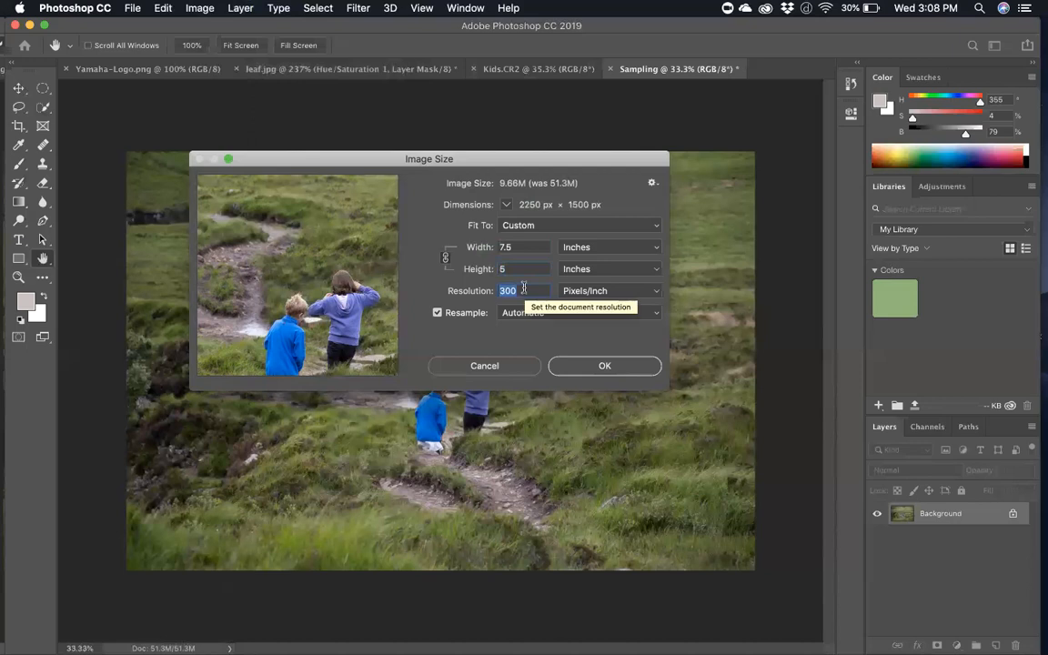
type("360")
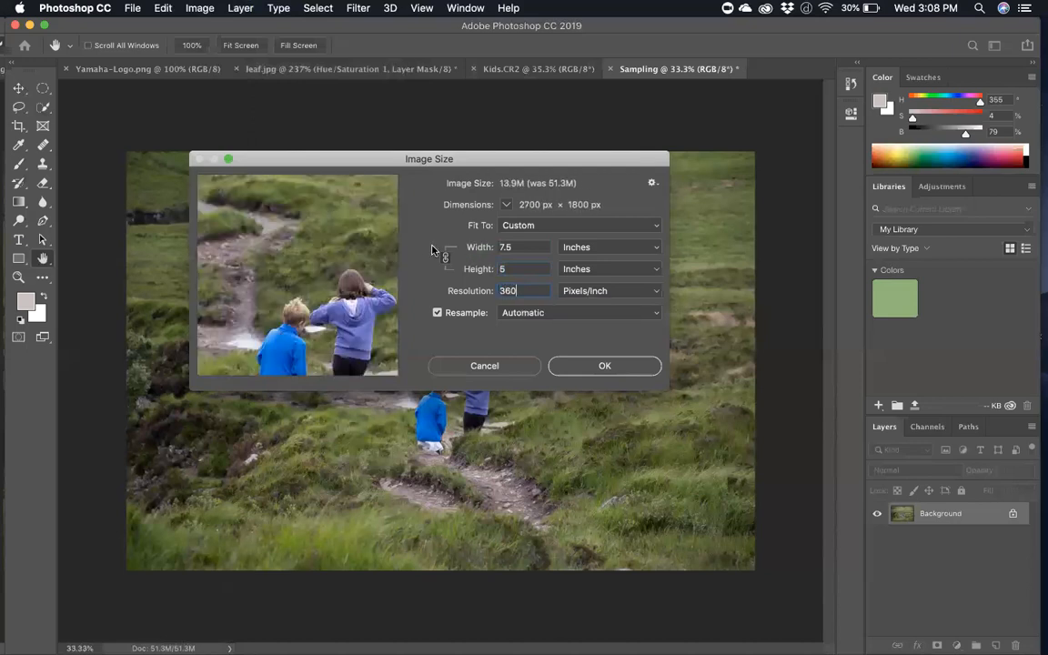
key("super+a")
type("300")
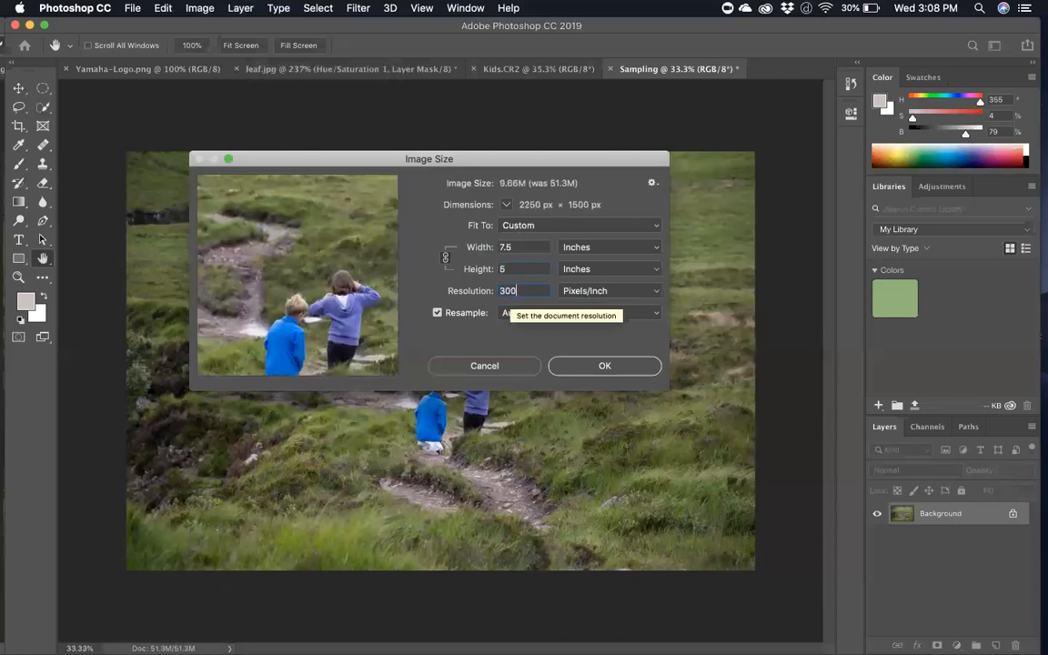
Step: Compare the 5-inch-high Sampling image at 360 pixels/inch with 300 pixels/inch, leaving the resolution at 300
type("36")
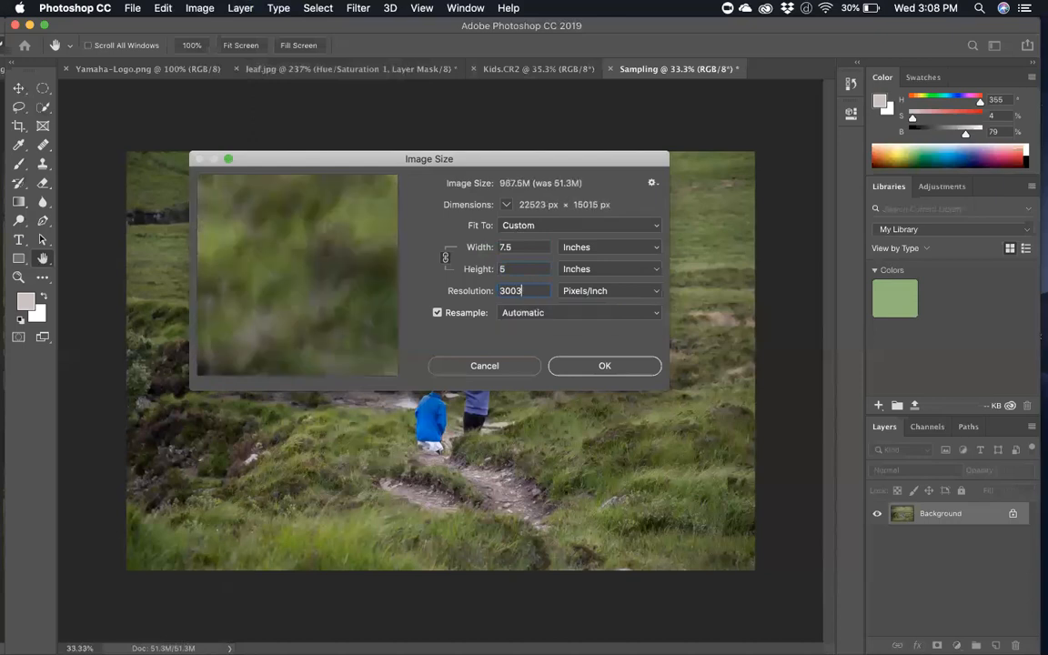
key("BackSpace")
key("BackSpace")
key("BackSpace")
key("BackSpace")
type("60")
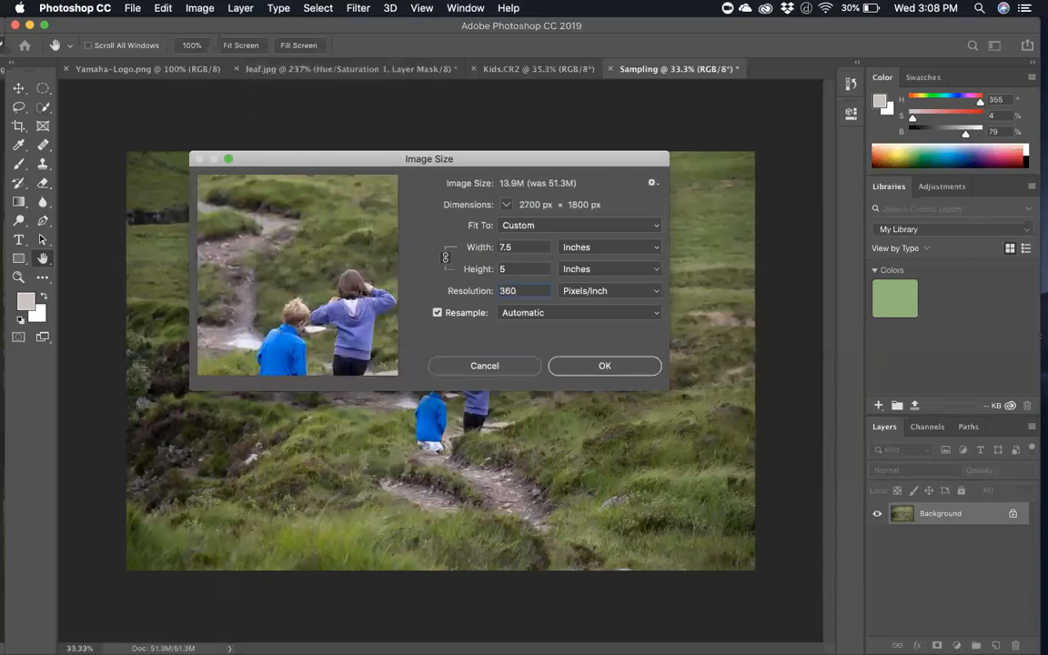
key("BackSpace")
key("BackSpace")
type("00")
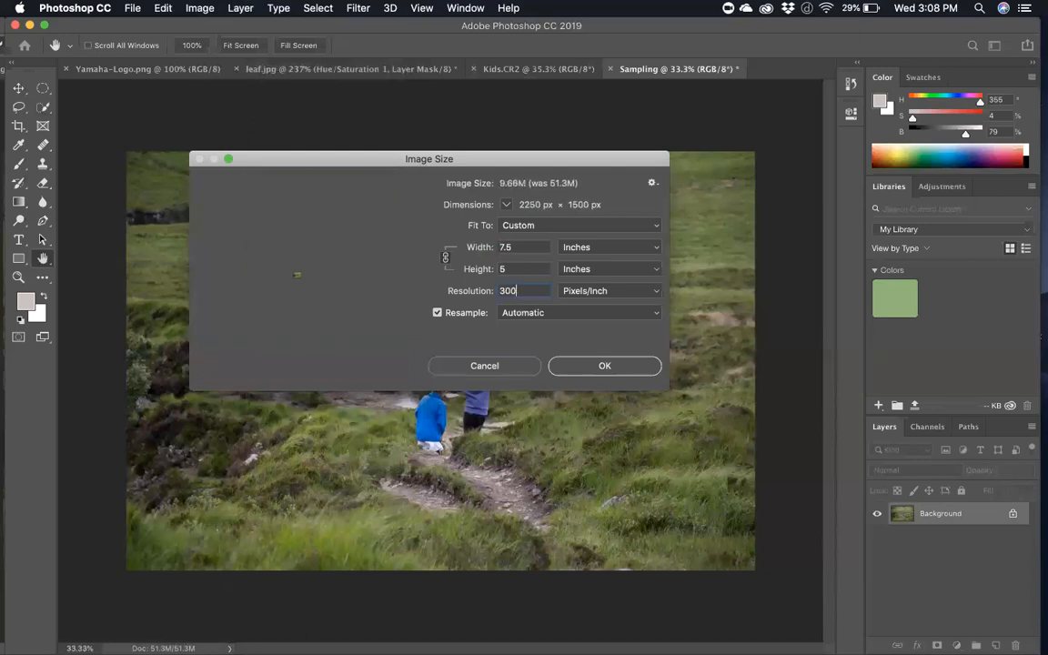
Step: Set the Sampling image's resolution to 360 pixels/inch and apply the resampled image size
key("BackSpace")
key("BackSpace")
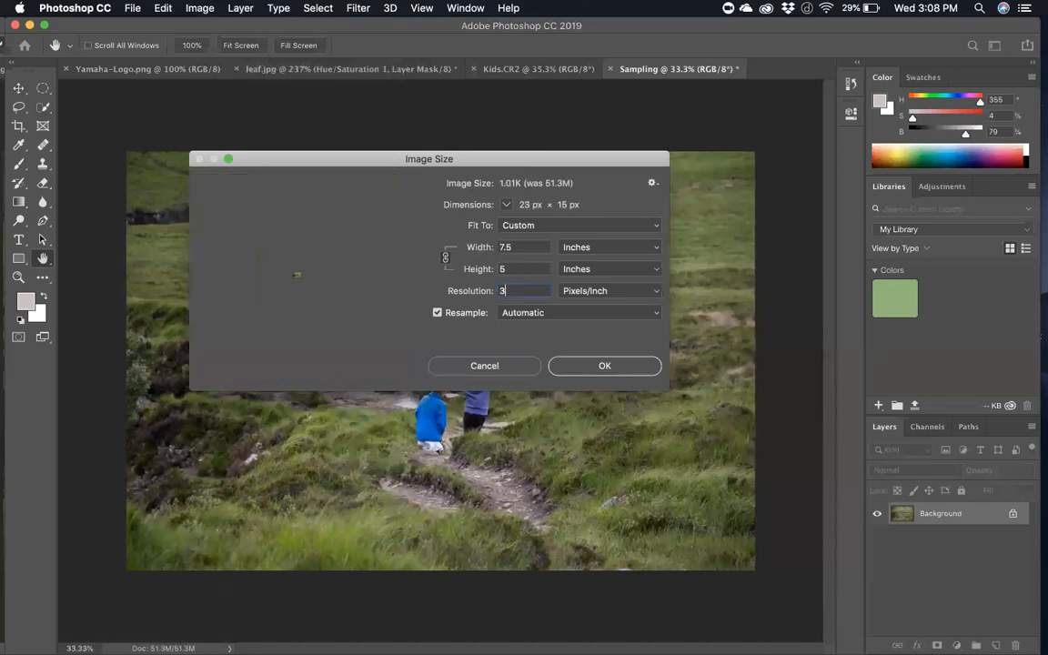
type("60")
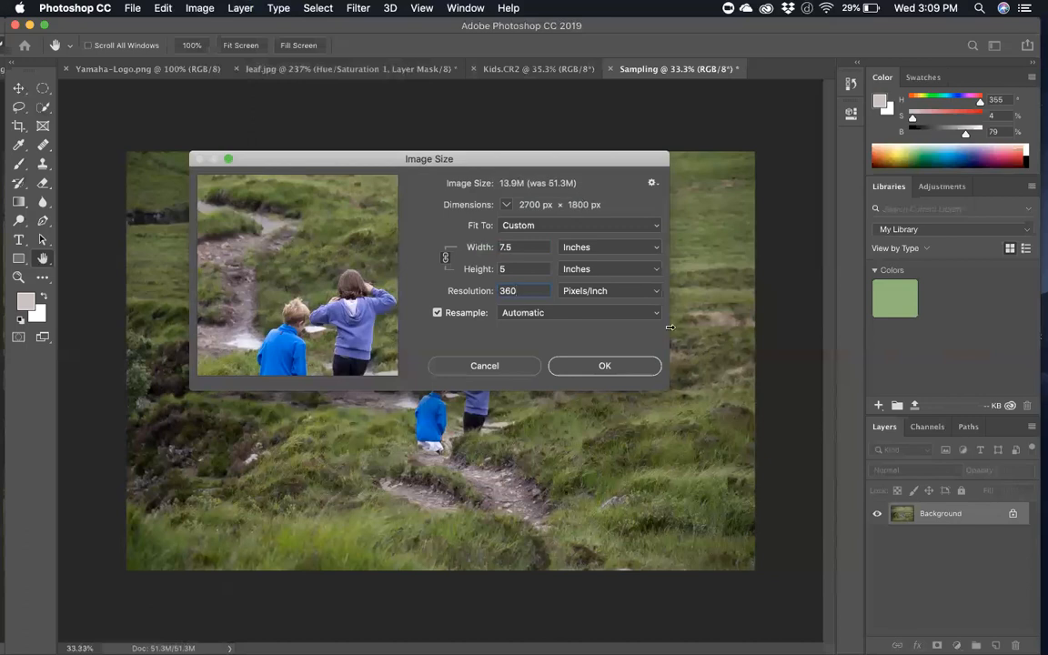
left_click(626, 364)
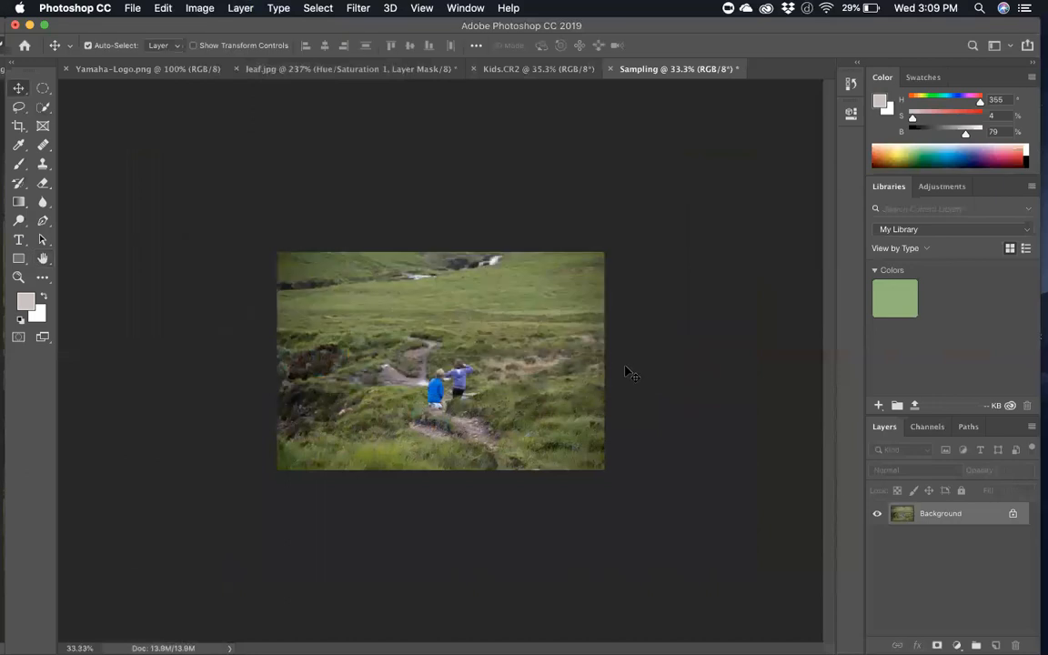
Step: Examine the detail of the resampled Sampling image around the two children at 100%, and return to a view of the whole picture
key("super+equal")
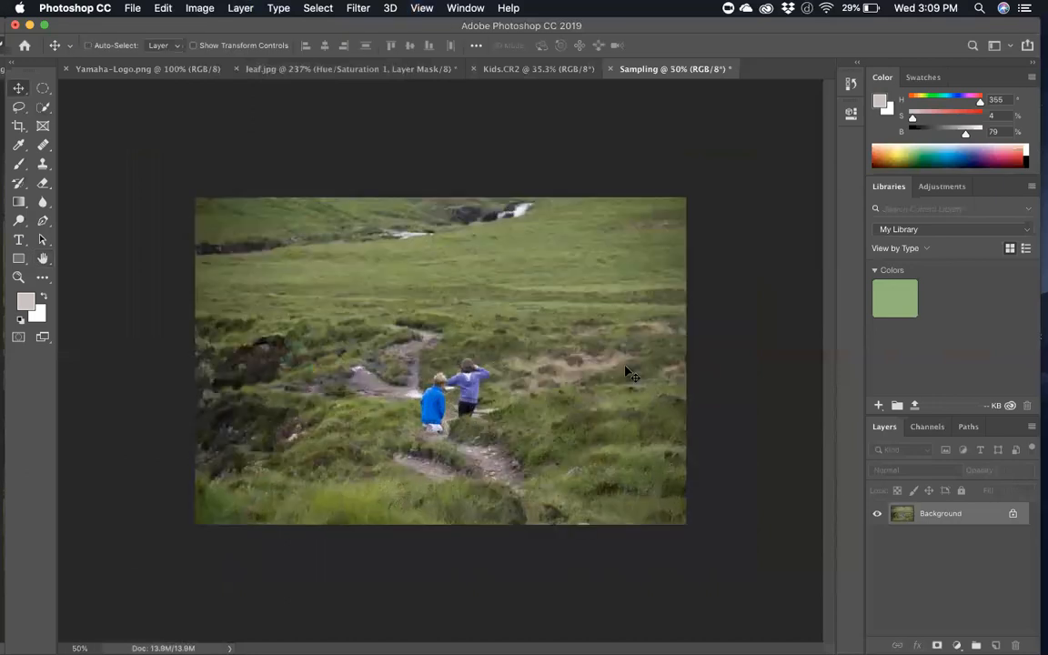
key("super+equal")
key("super+equal")
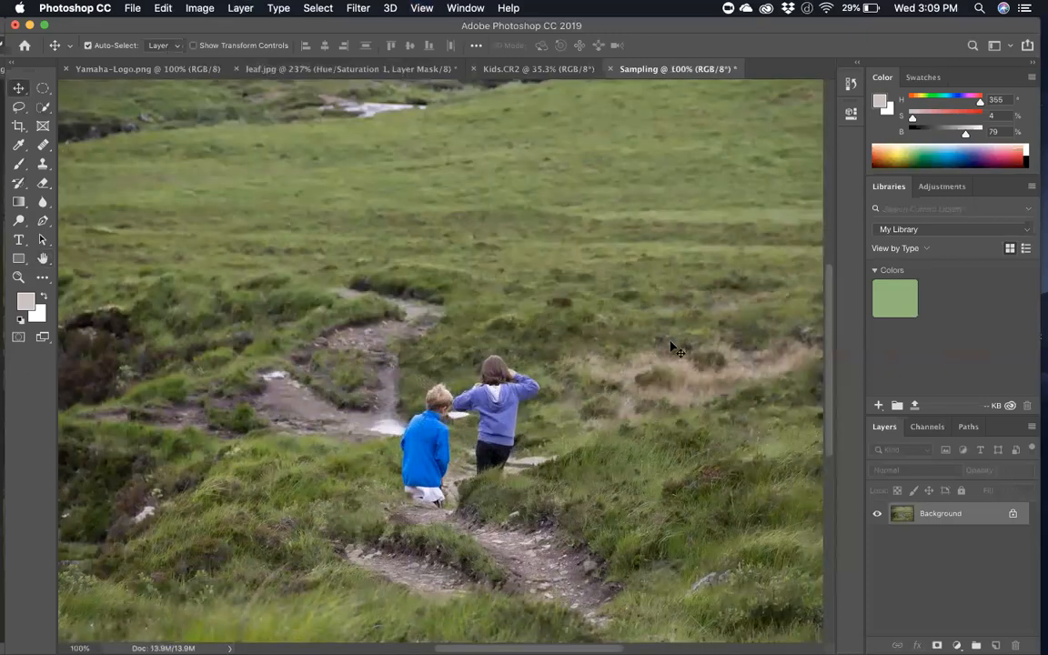
scroll(673, 348, "down", 3)
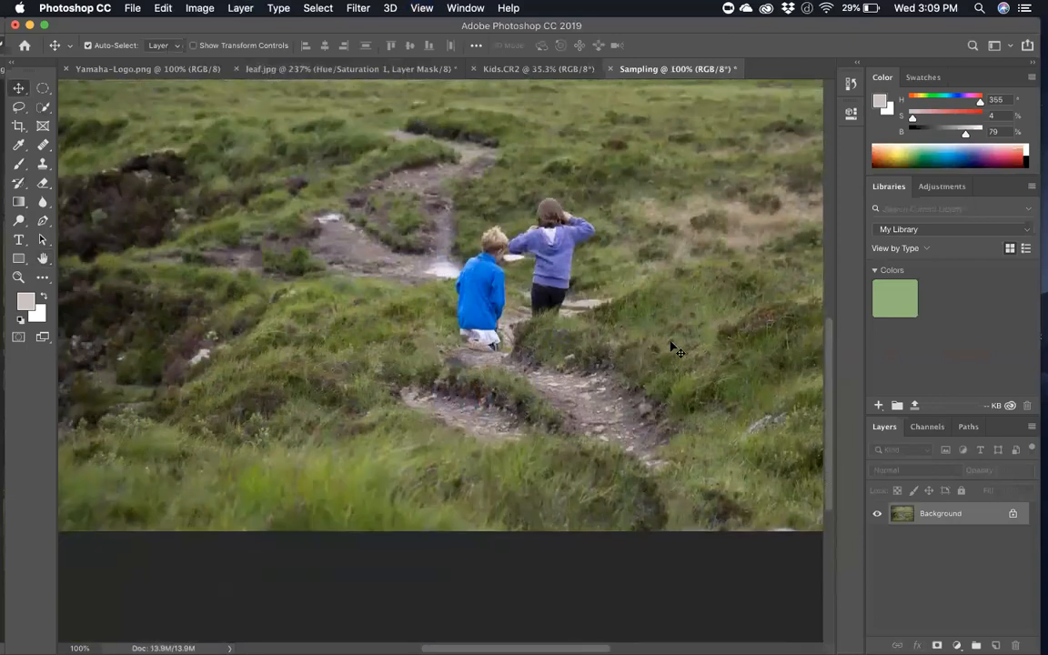
scroll(673, 348, "left", 8)
scroll(673, 348, "right", 5)
scroll(675, 350, "right", 6)
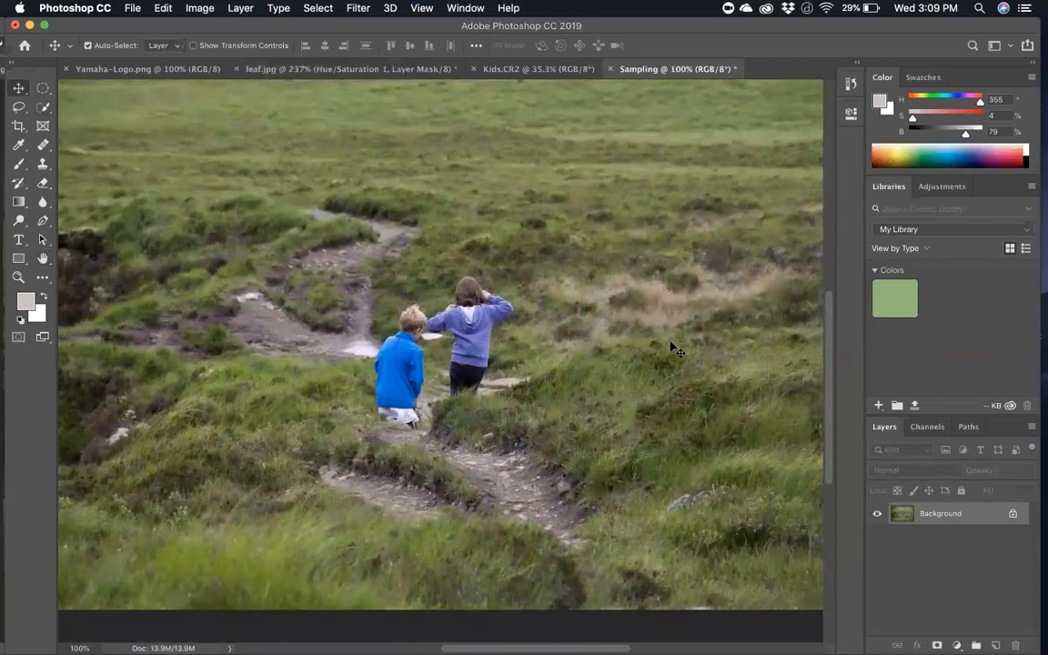
scroll(675, 350, "left", 2)
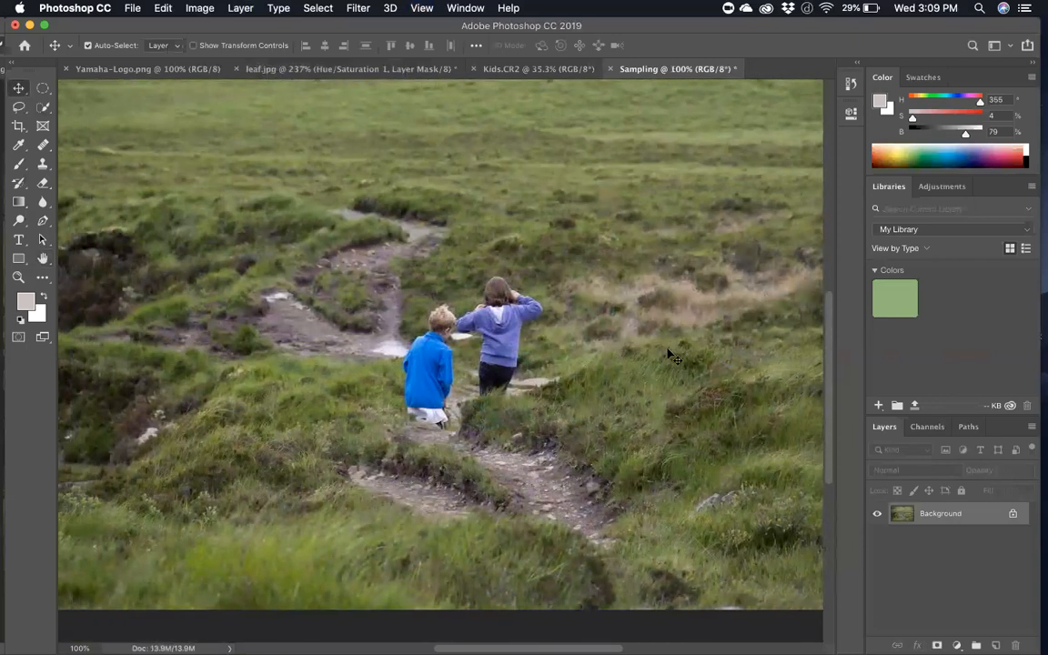
scroll(669, 355, "down", 1)
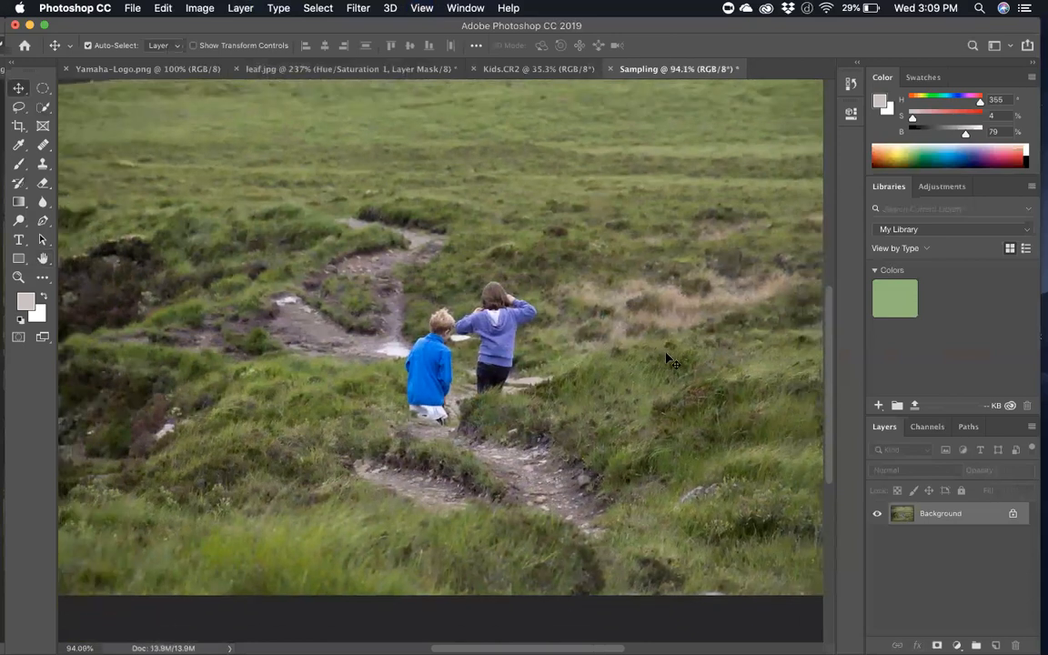
scroll(669, 360, "down", 2)
scroll(670, 360, "down", 2)
scroll(670, 362, "down", 1)
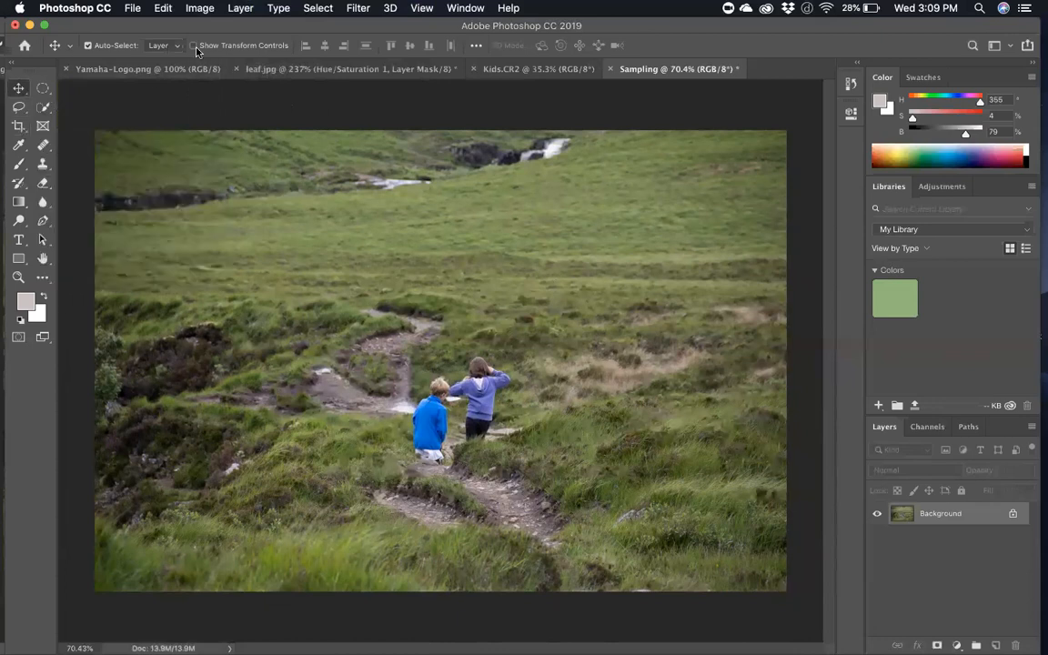
Step: Check the resampled Sampling image's dimensions and resolution in the image size settings
left_click(198, 11)
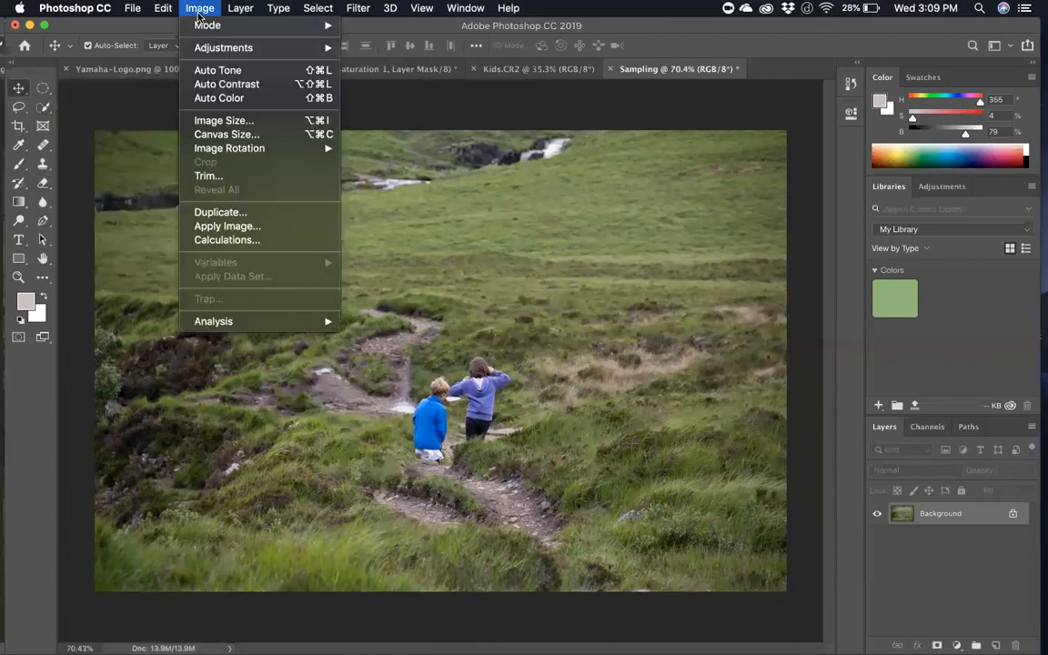
left_click(224, 120)
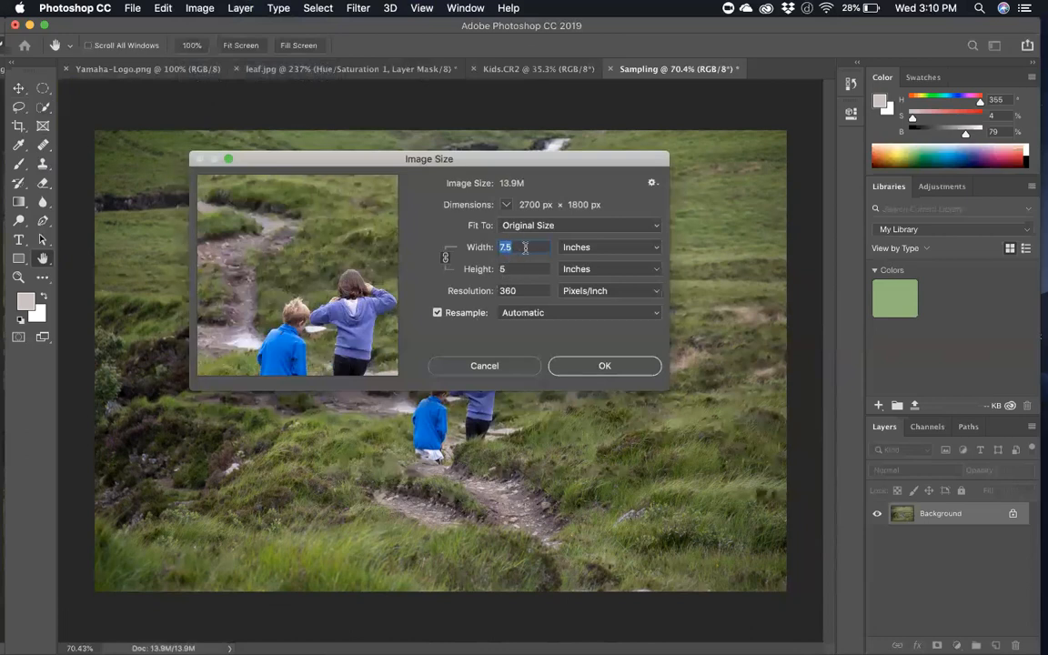
left_click(556, 365)
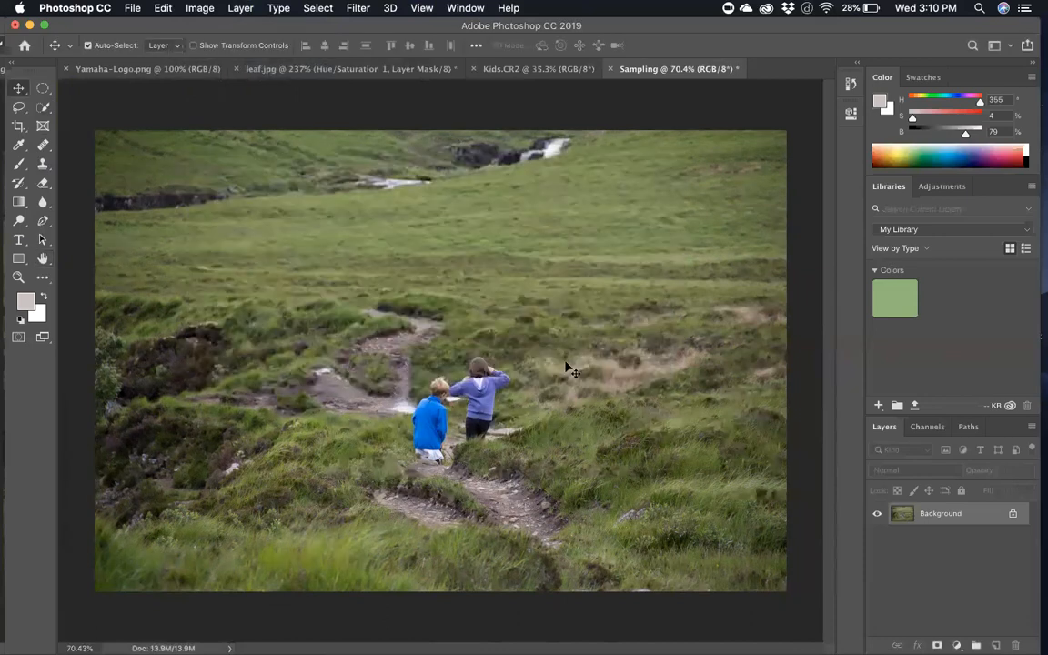
Step: Set the Crop tool to W x H x Resolution with 5 in by 7 in, and swap the values to 7 in wide by 5 in high
left_click(18, 126)
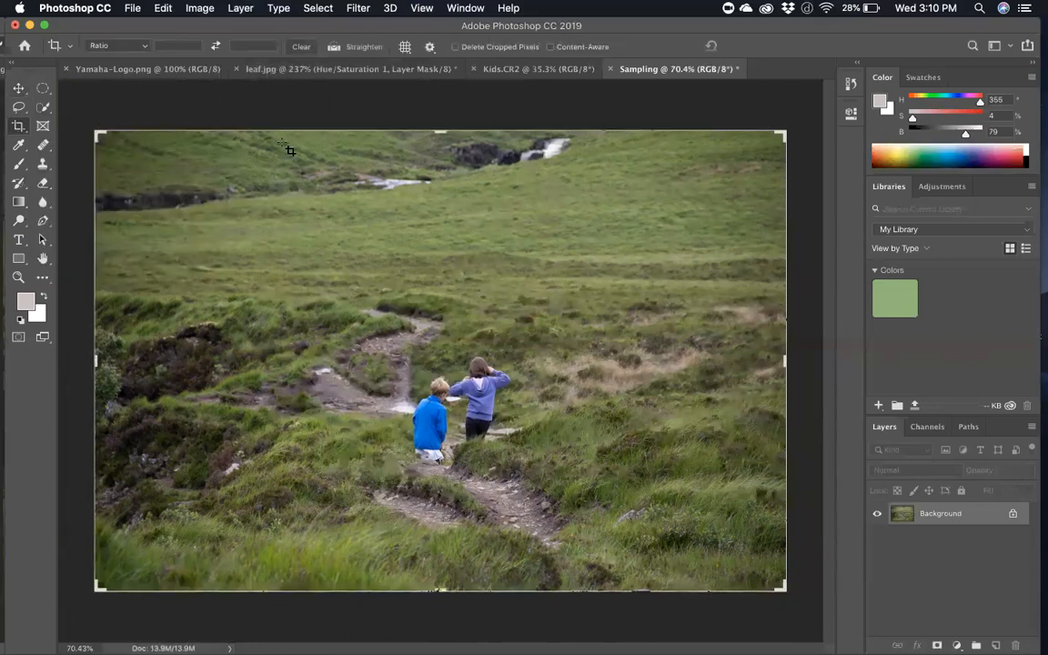
left_click(142, 47)
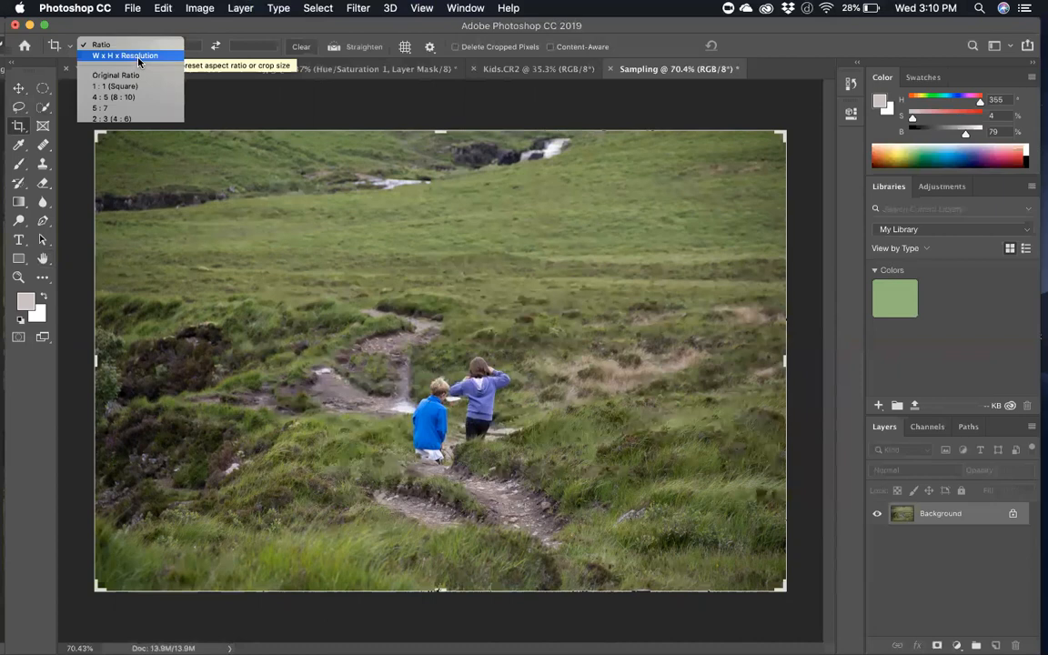
left_click(138, 57)
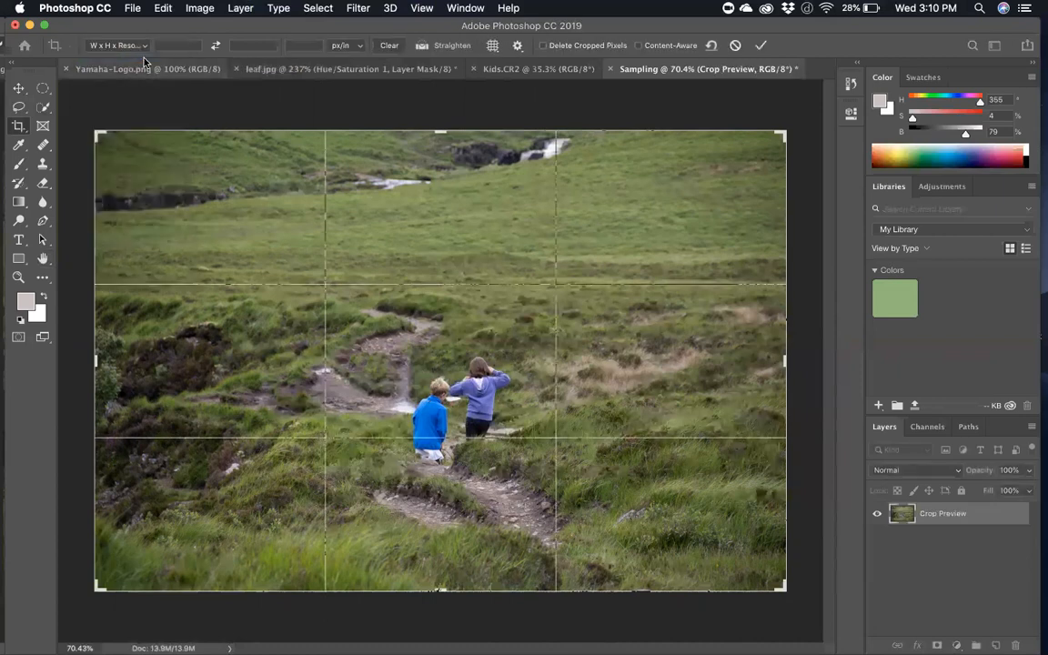
left_click(190, 43)
type("5")
left_click(227, 41)
type("7")
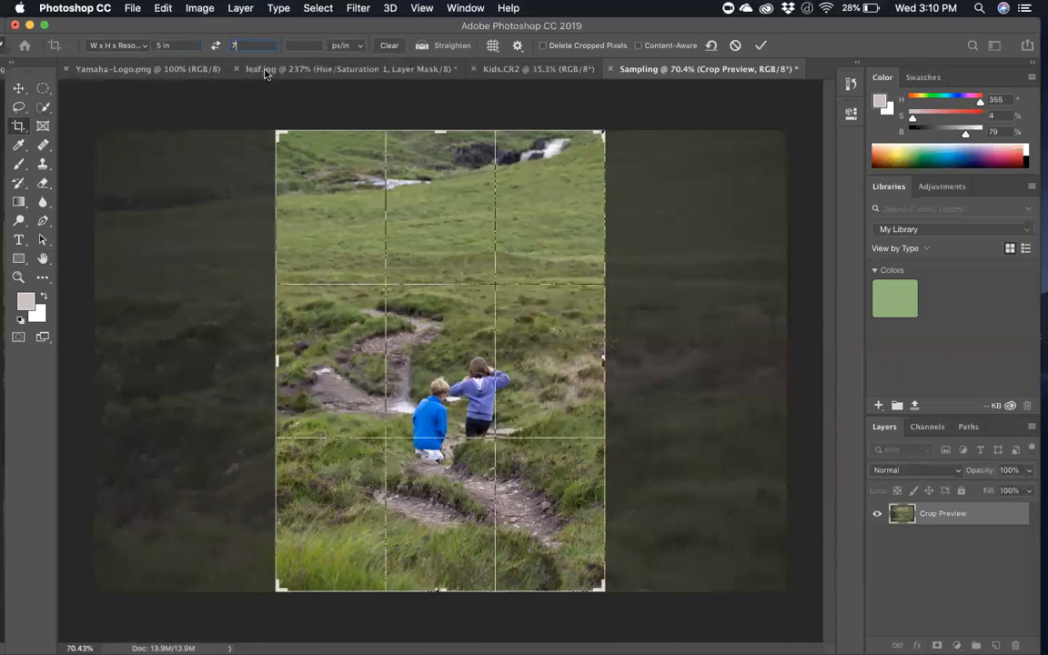
left_click(214, 45)
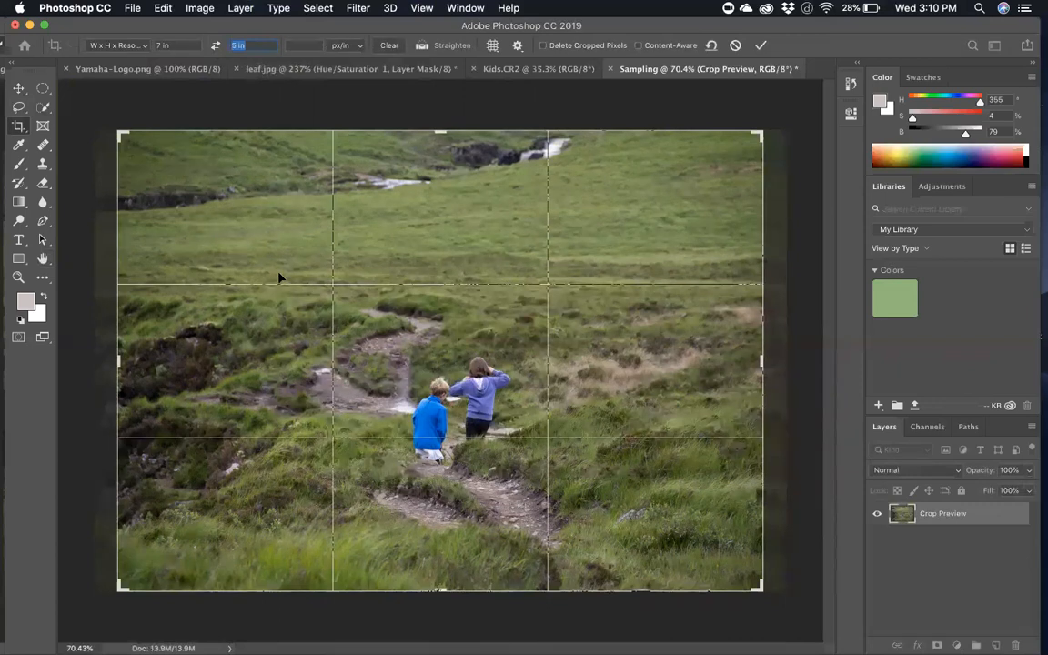
Step: Shift the photo within the crop frame so only its right edge is trimmed, and apply the crop
type("6")
left_click_drag(311, 304, 334, 305)
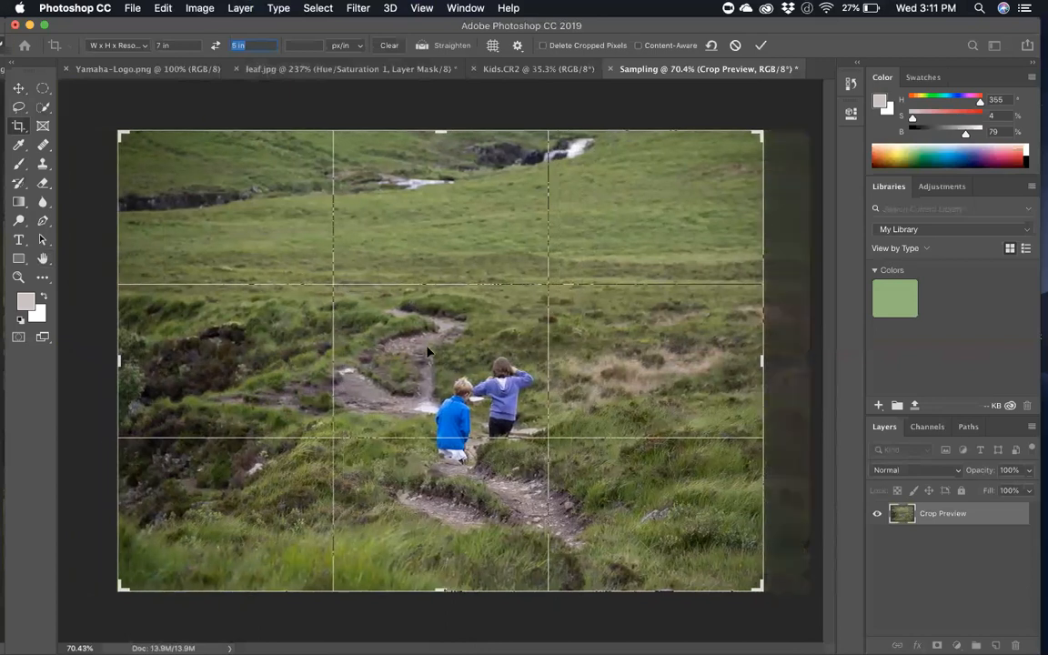
mouse_move(406, 364)
left_mouse_down()
mouse_move(389, 358)
mouse_move(430, 367)
mouse_move(346, 364)
mouse_move(407, 362)
left_mouse_up()
left_click(764, 46)
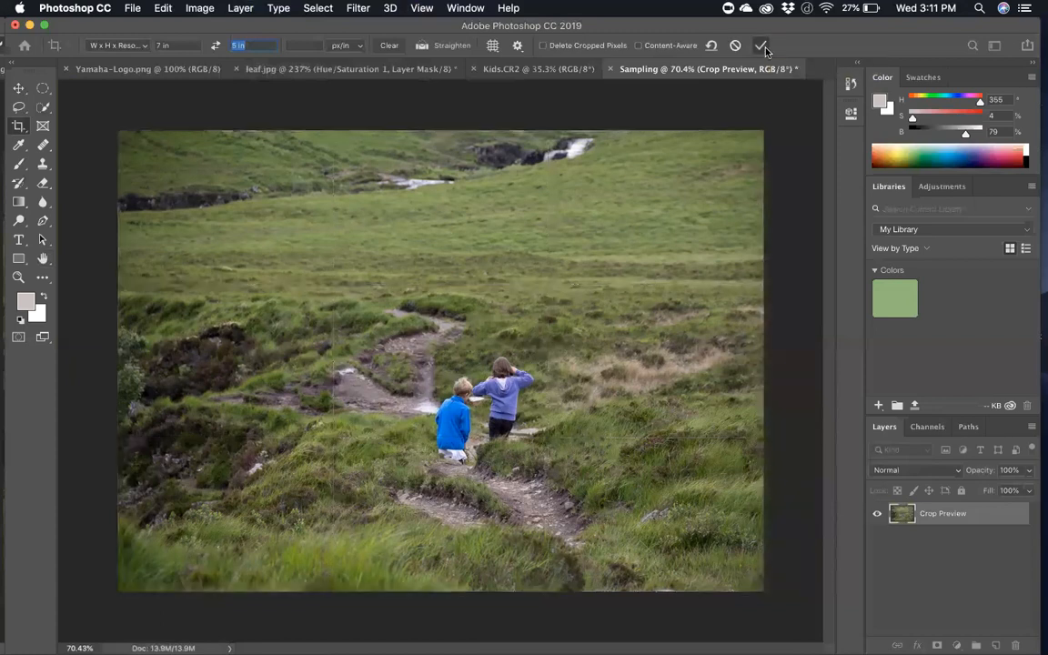
Step: Check the cropped Sampling image's file size, dimensions and resolution in the image size settings
left_click(200, 9)
left_click(222, 120)
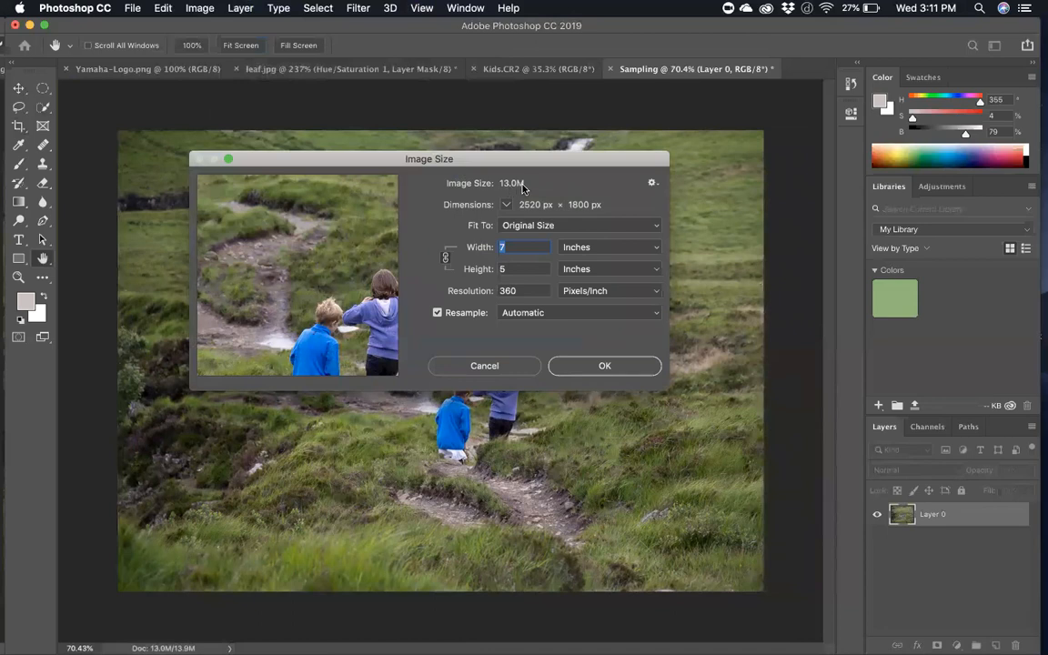
left_click(564, 365)
key("c")
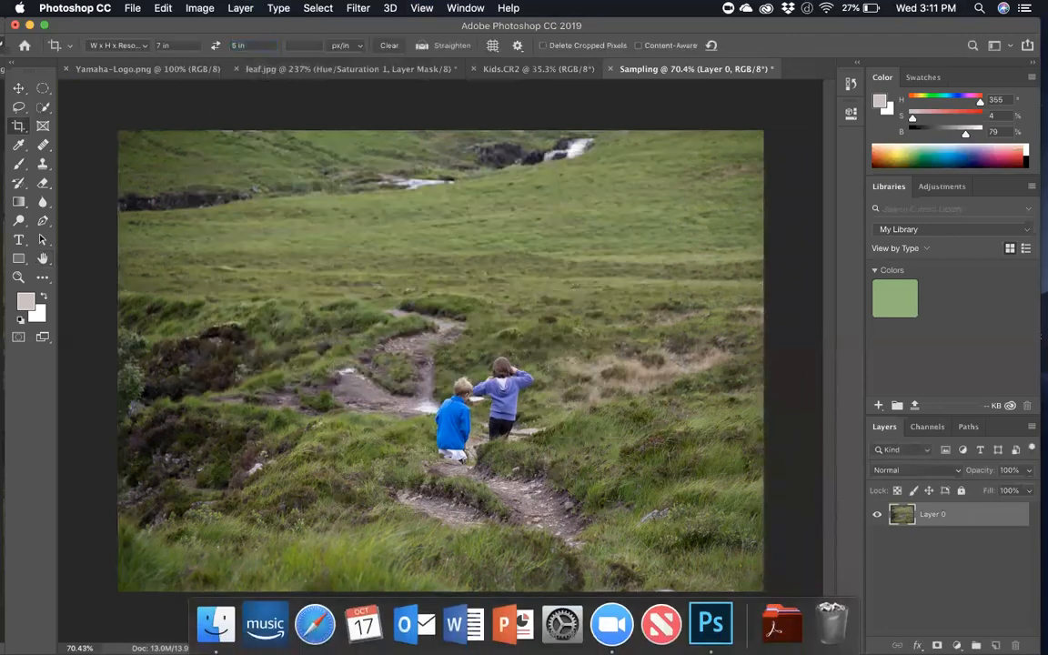
left_click(163, 648, "alt")
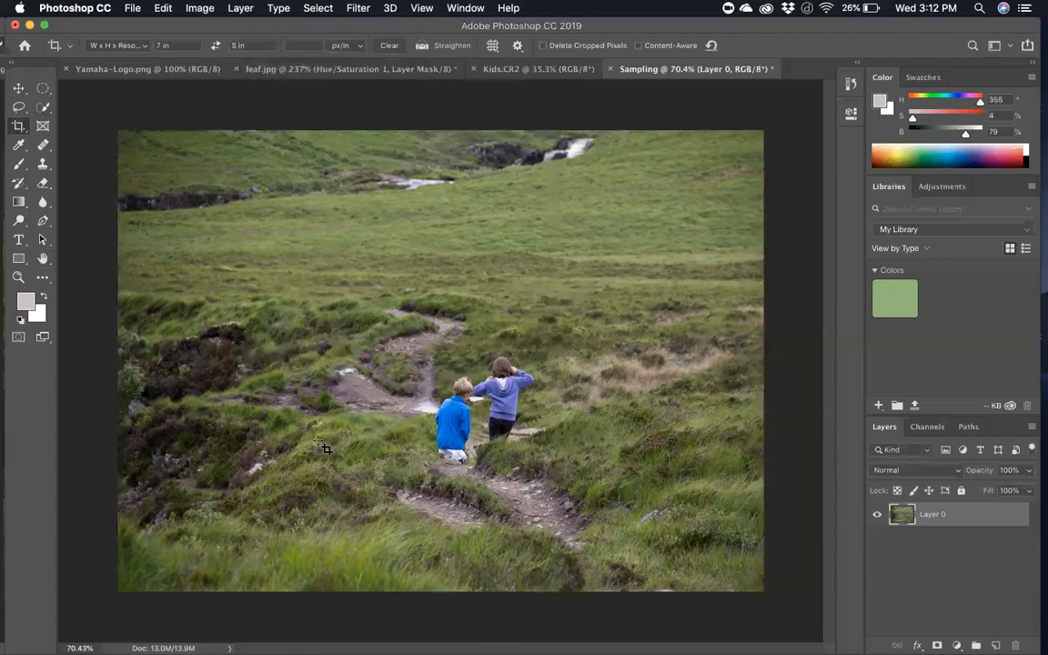
Step: Switch to the Kids.CR2 image with the Move tool active, and review its image size settings without applying anything
left_click(508, 70)
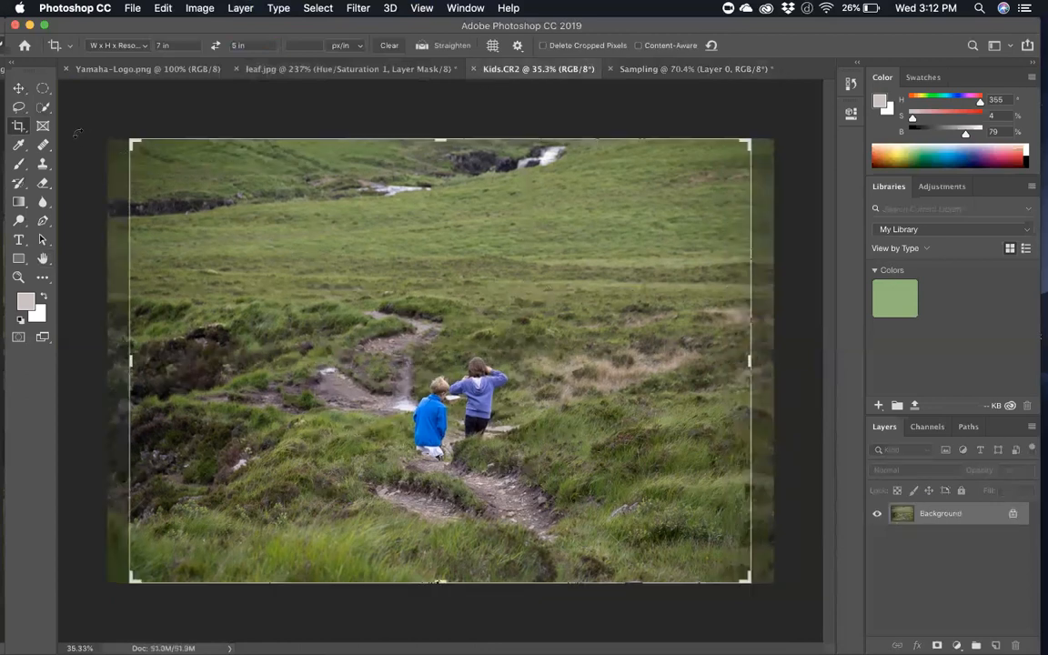
left_click(18, 88)
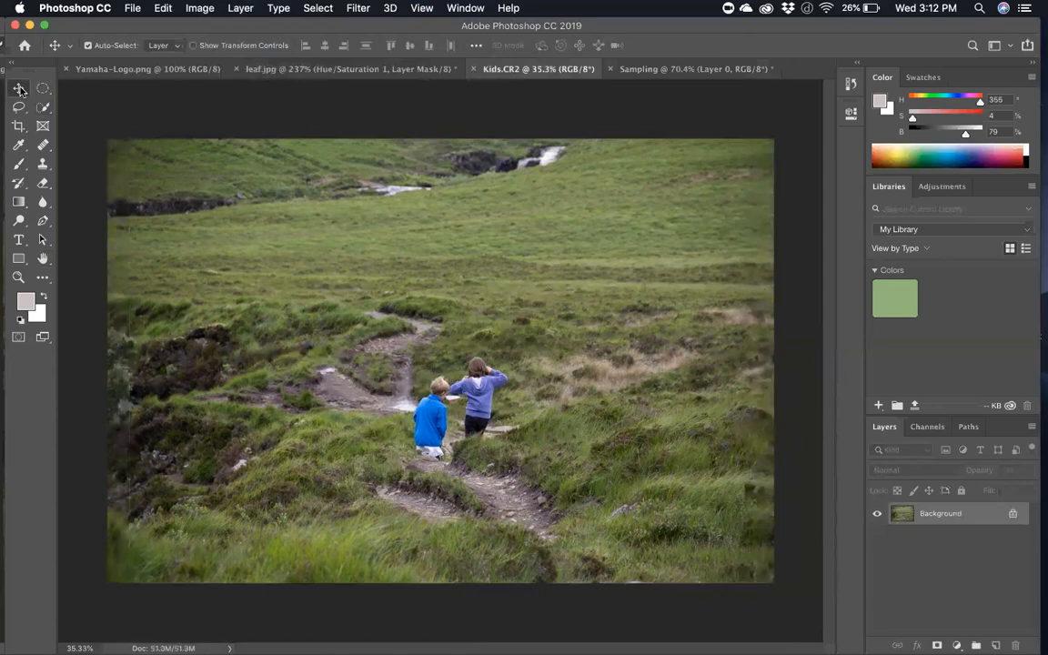
left_click(202, 8)
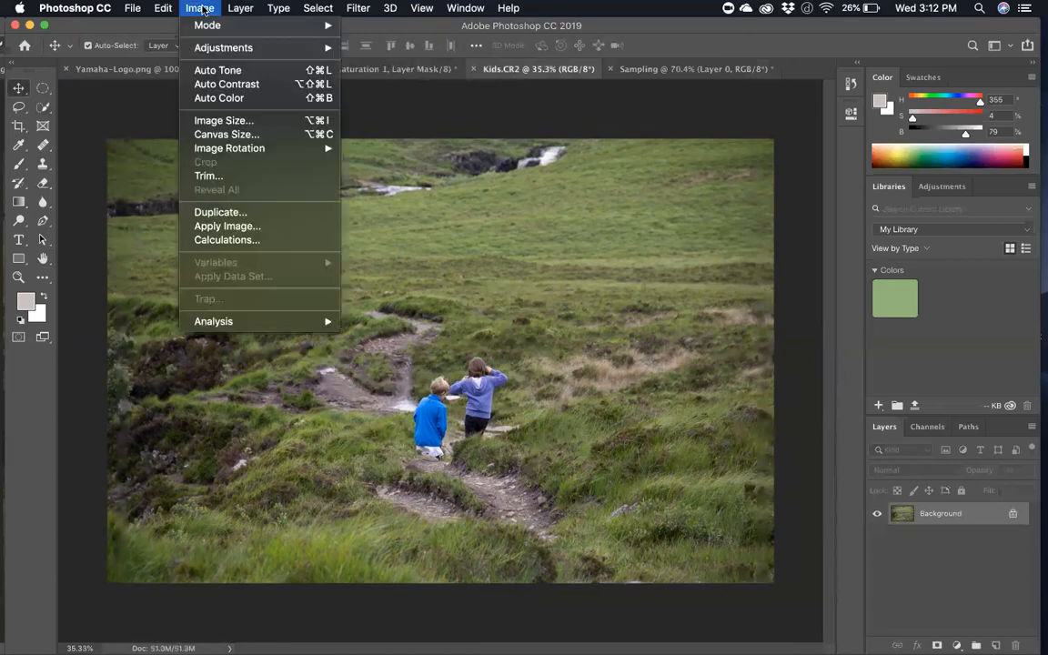
left_click(209, 122)
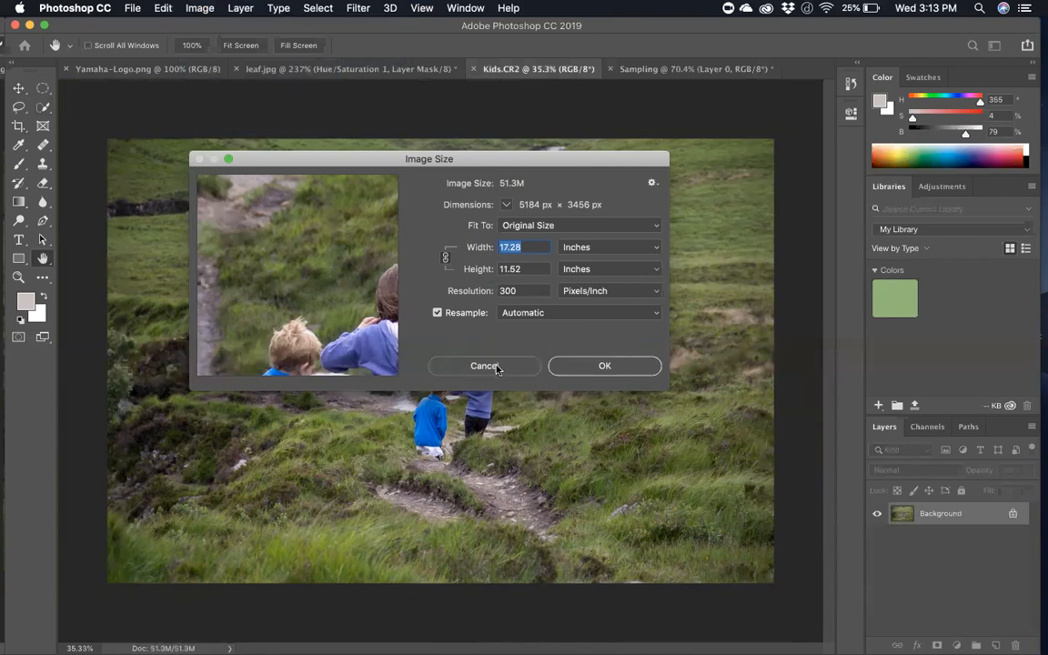
left_click(484, 366)
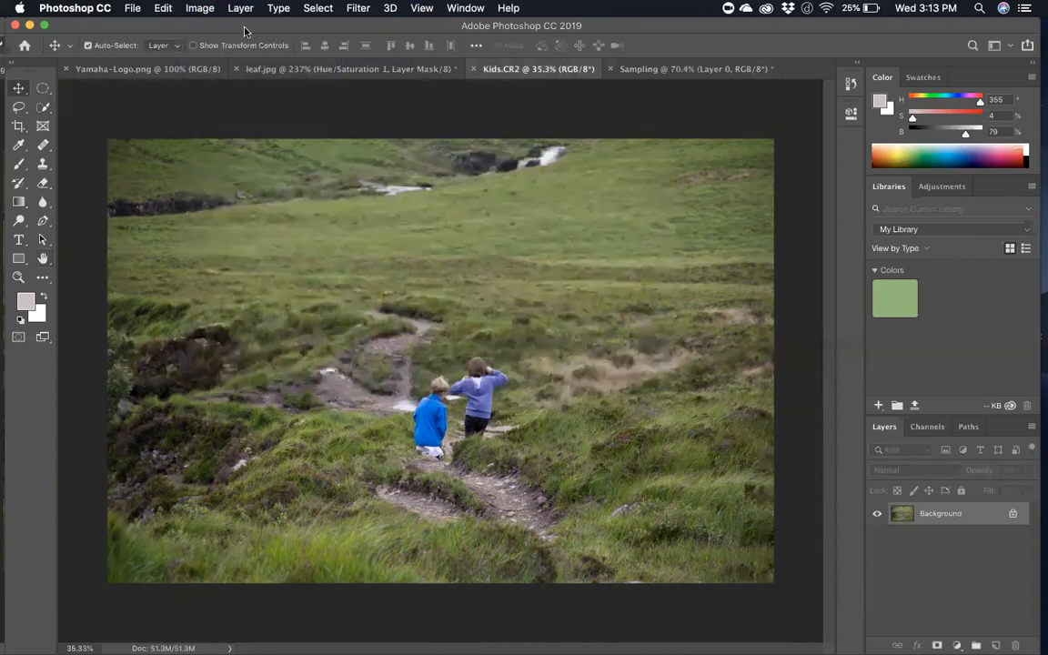
Step: Duplicate the Kids.CR2 image as a new document named Web
left_click(196, 9)
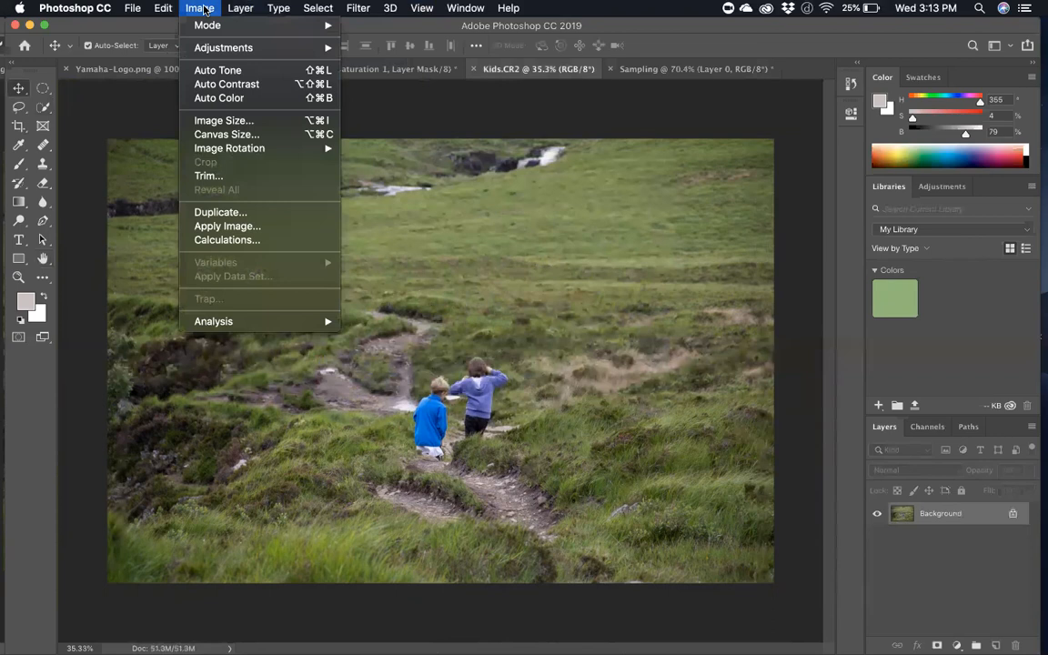
left_click(214, 212)
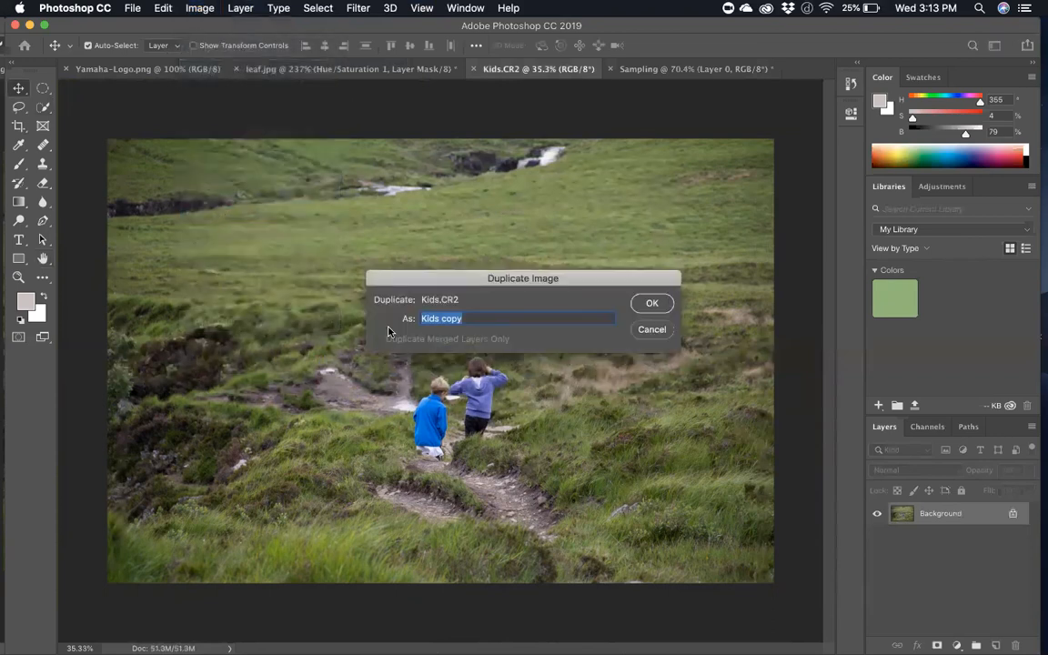
type("Web")
left_click(638, 303)
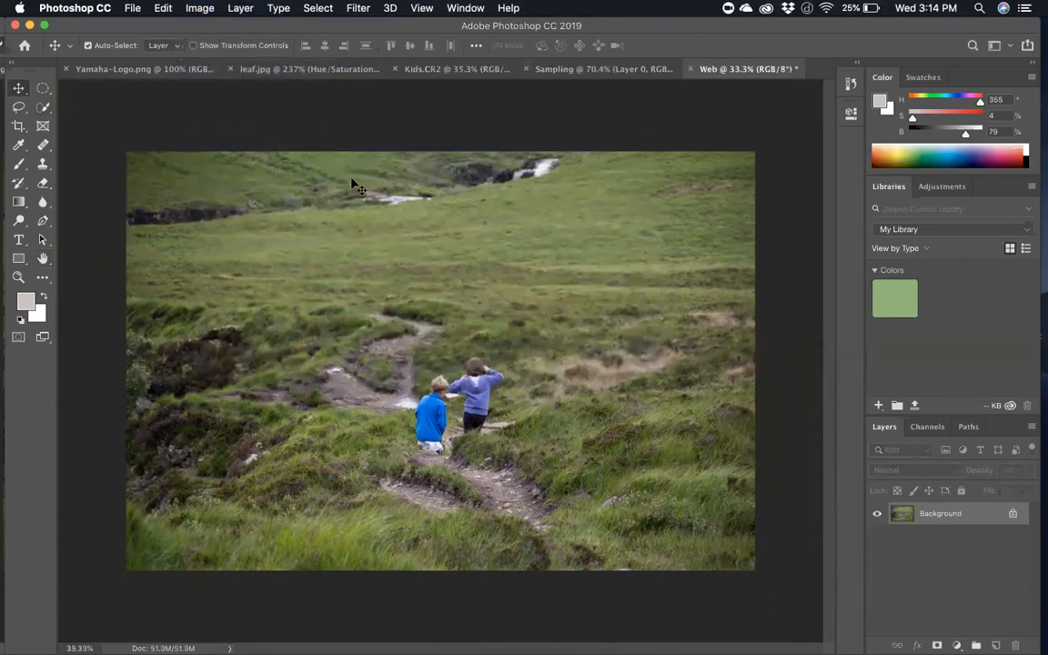
Step: In the Web image's size settings, switch the dimensions to percent and set the width to 50 percent
left_click(192, 8)
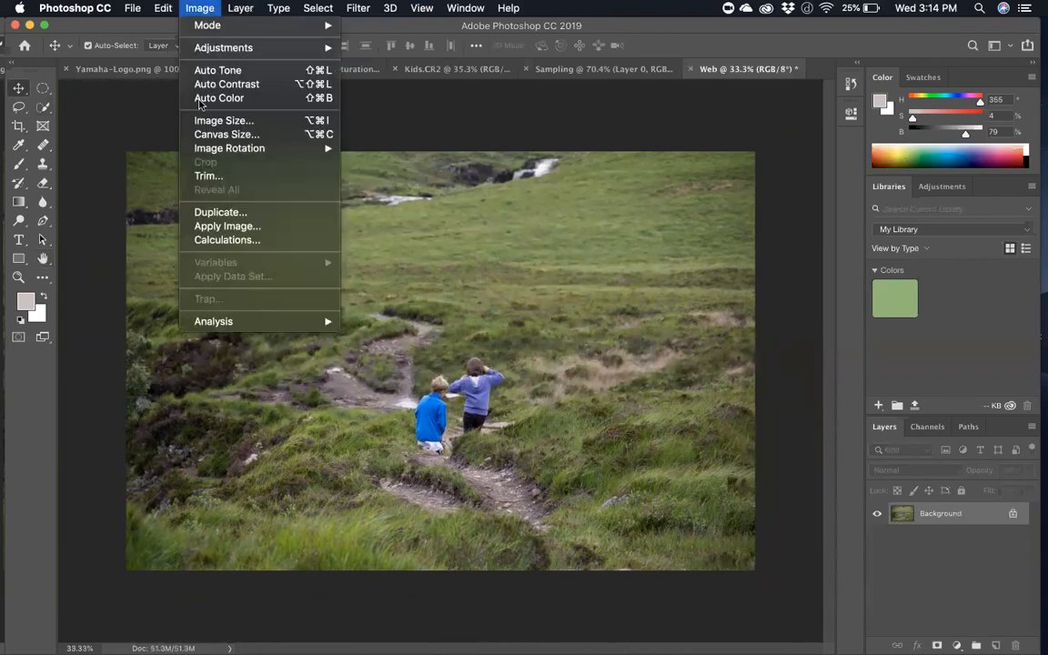
left_click(209, 121)
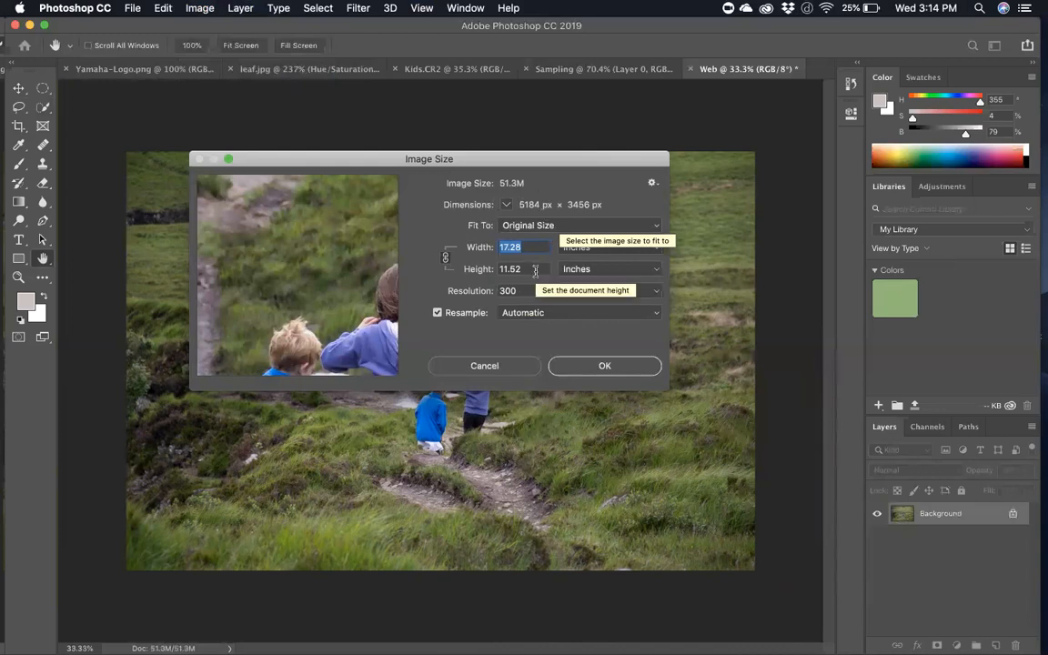
left_click(587, 248)
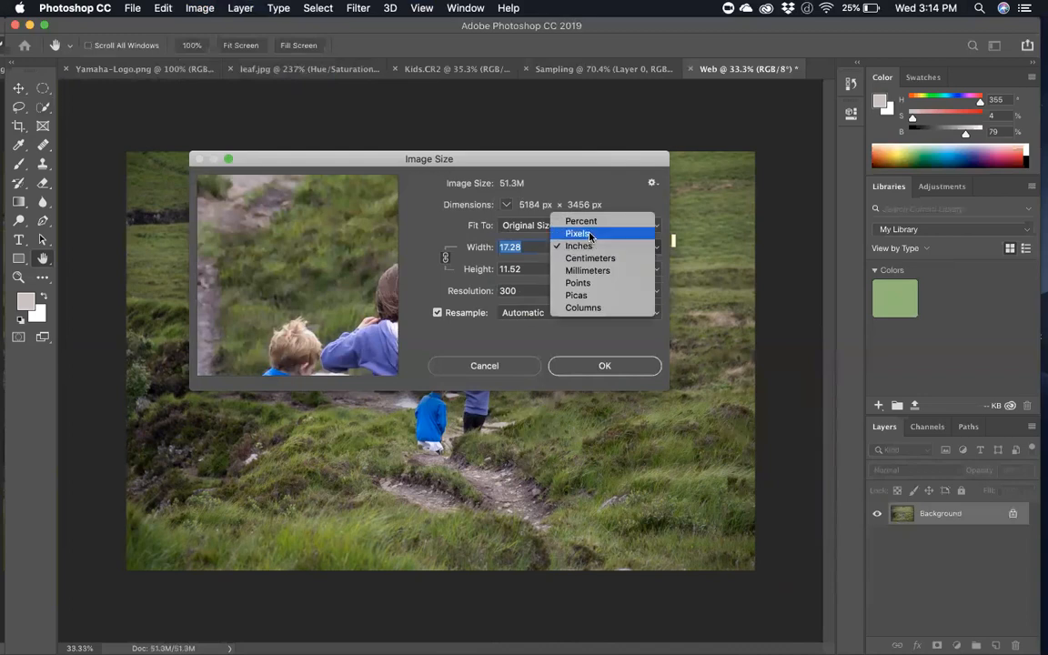
left_click(587, 222)
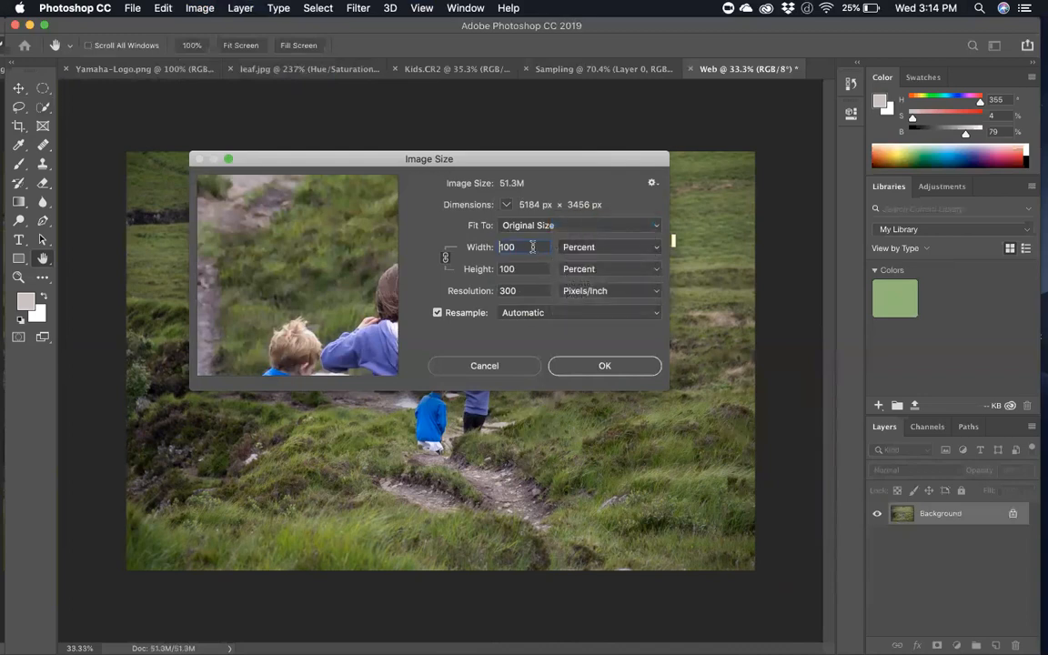
left_click_drag(533, 247, 490, 249)
type("50")
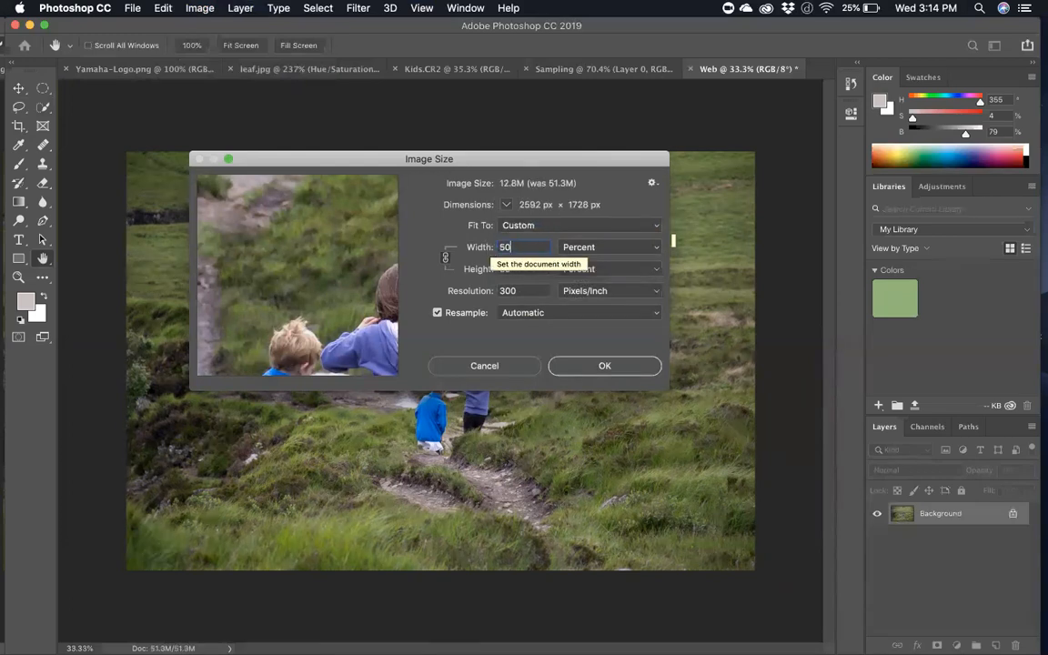
left_click(440, 225)
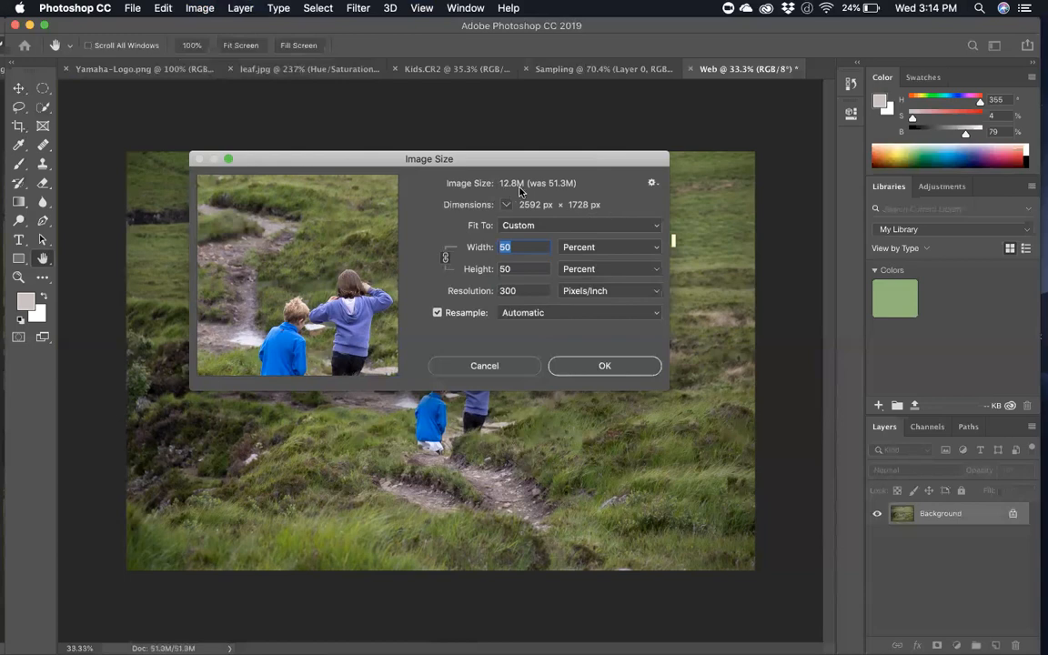
Step: Reduce the Web image's width to 31 percent with proportions linked and resampling on, and apply the resize
left_click(515, 247)
key("BackSpace")
key("BackSpace")
type("31")
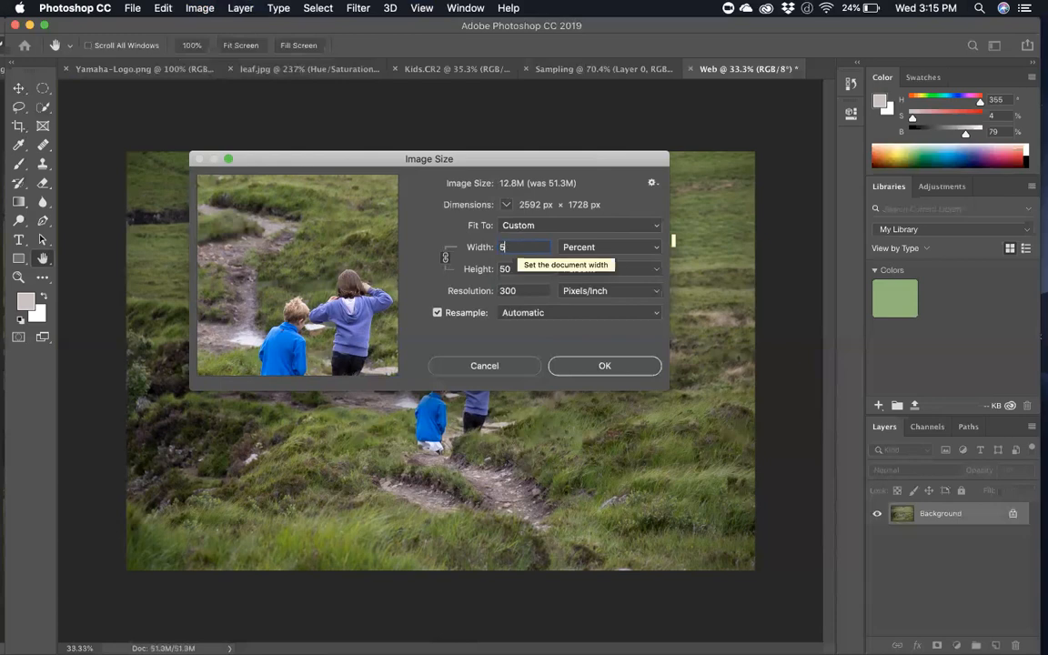
key("super+a")
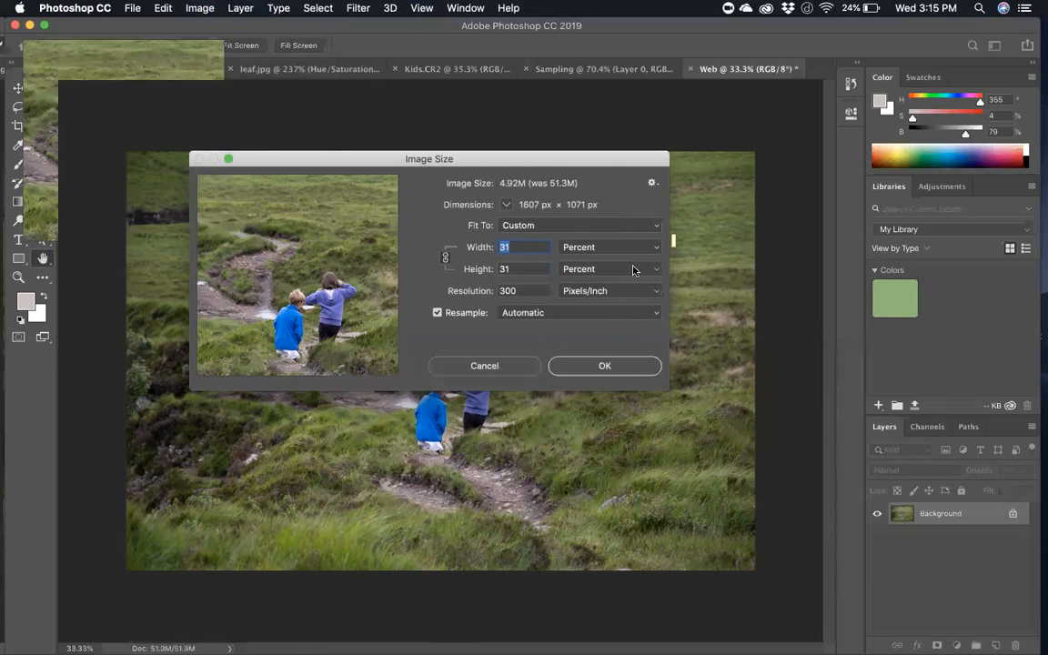
left_click(603, 365)
scroll(600, 369, "up", 5)
scroll(601, 370, "up", 4)
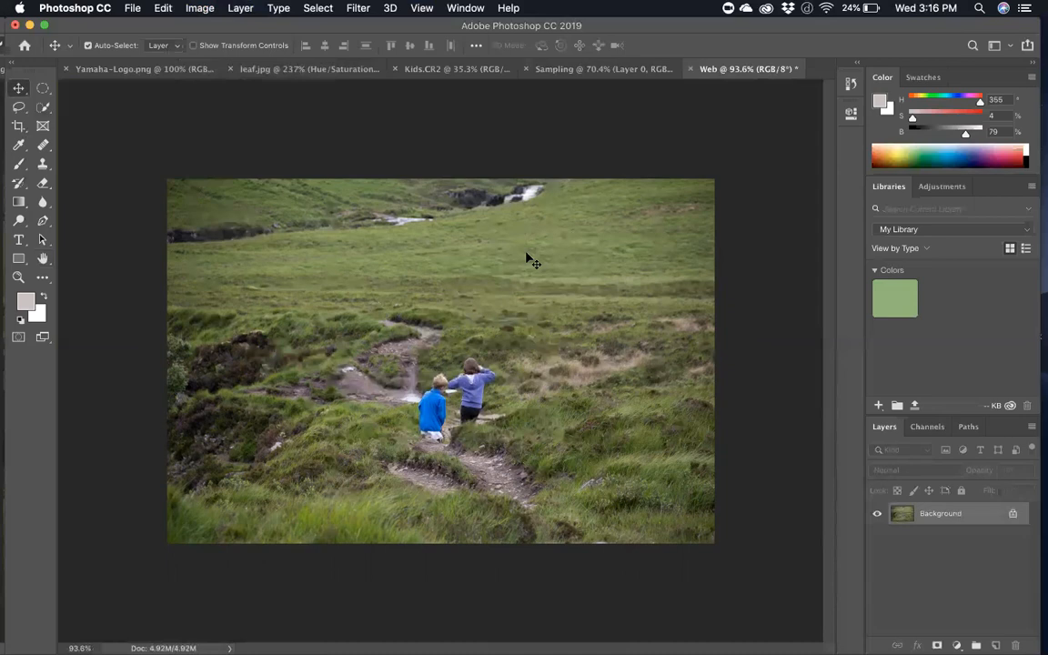
Step: Save the Web image to the Desktop in JPEG format as Web.jpg, with its color profile embedded
left_click(125, 9)
left_click(143, 158)
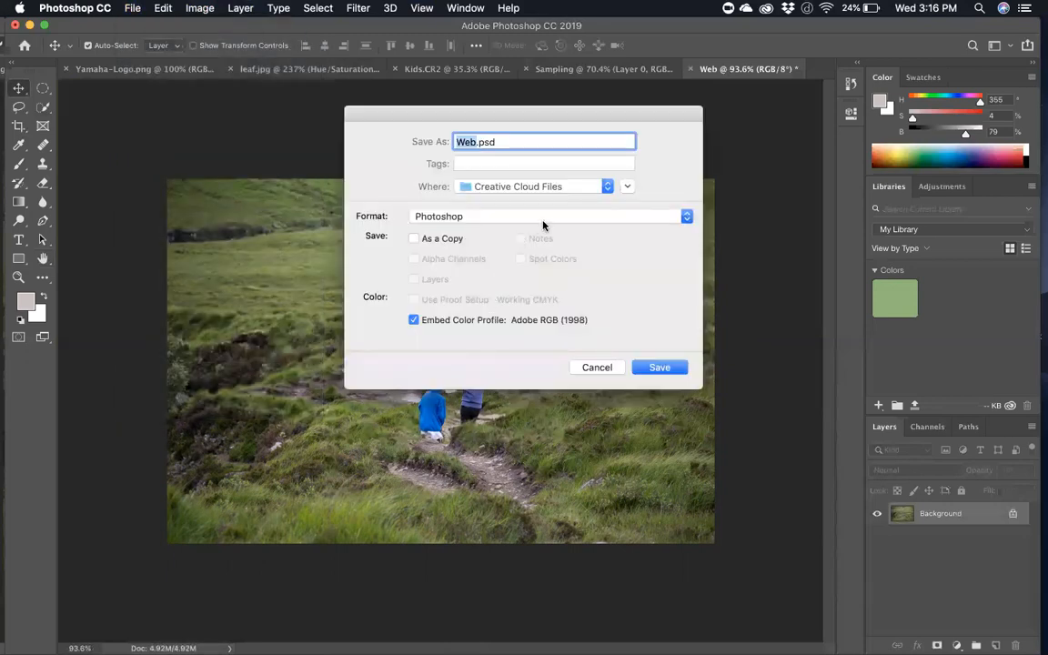
left_click(544, 217)
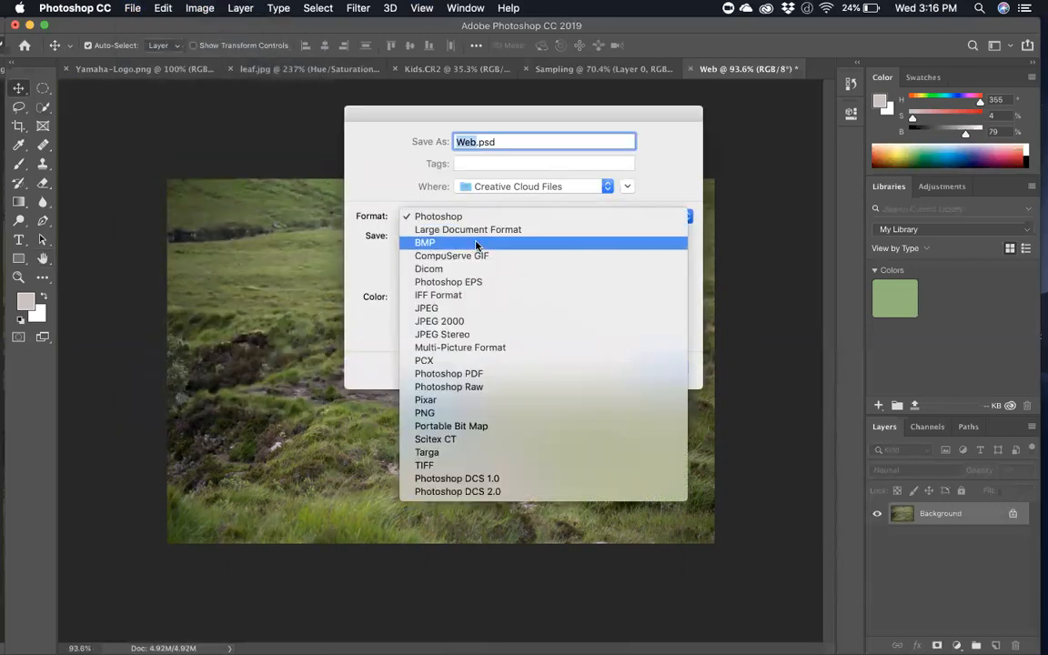
left_click(409, 204)
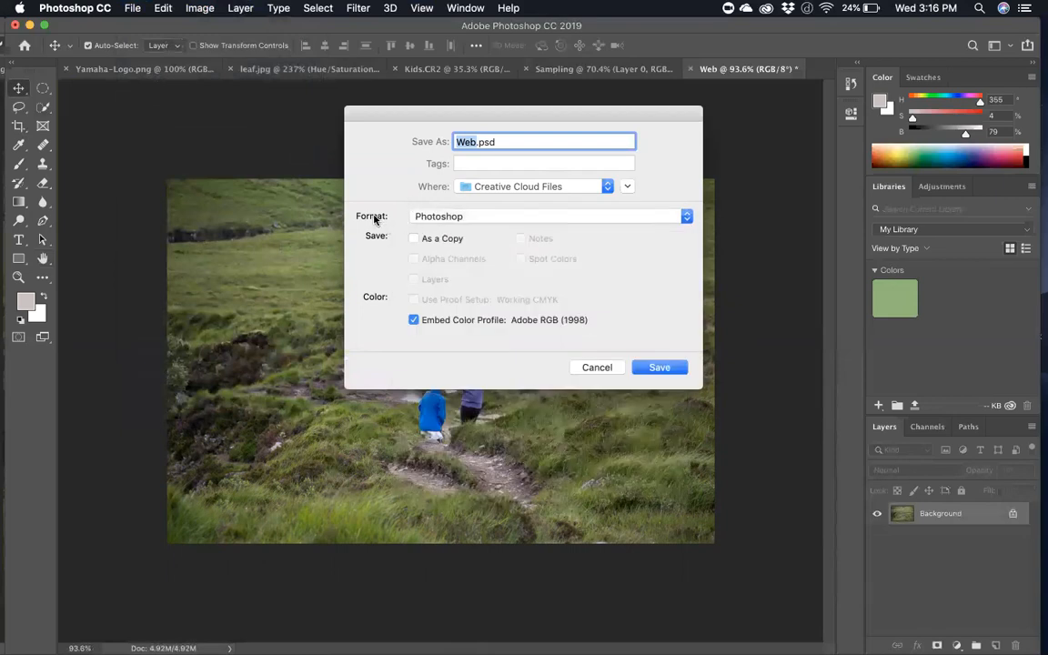
left_click(499, 219)
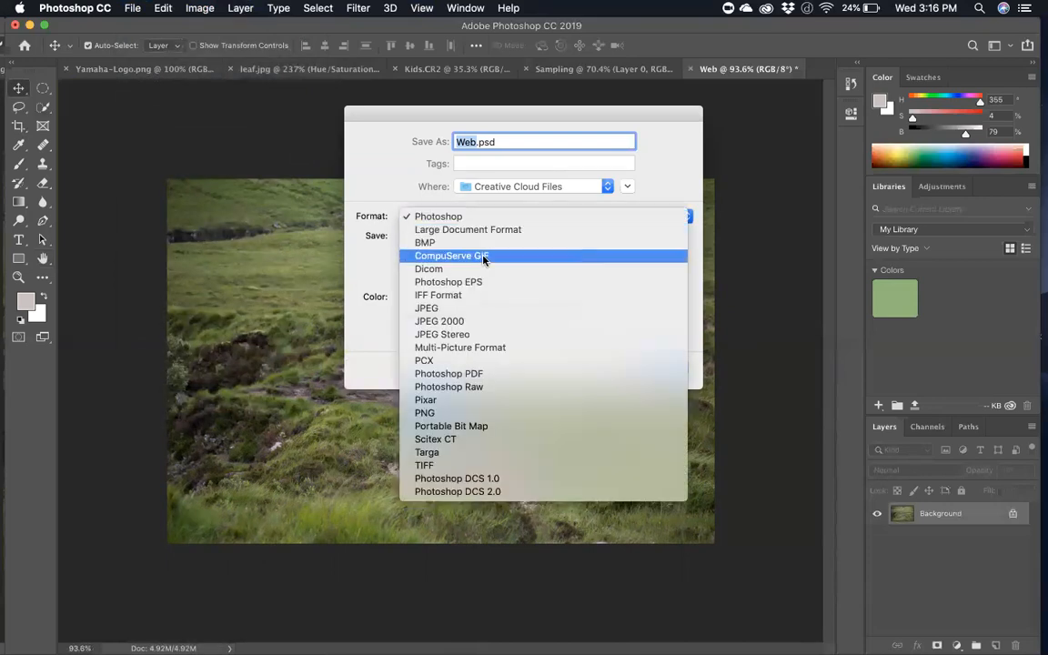
left_click(463, 310)
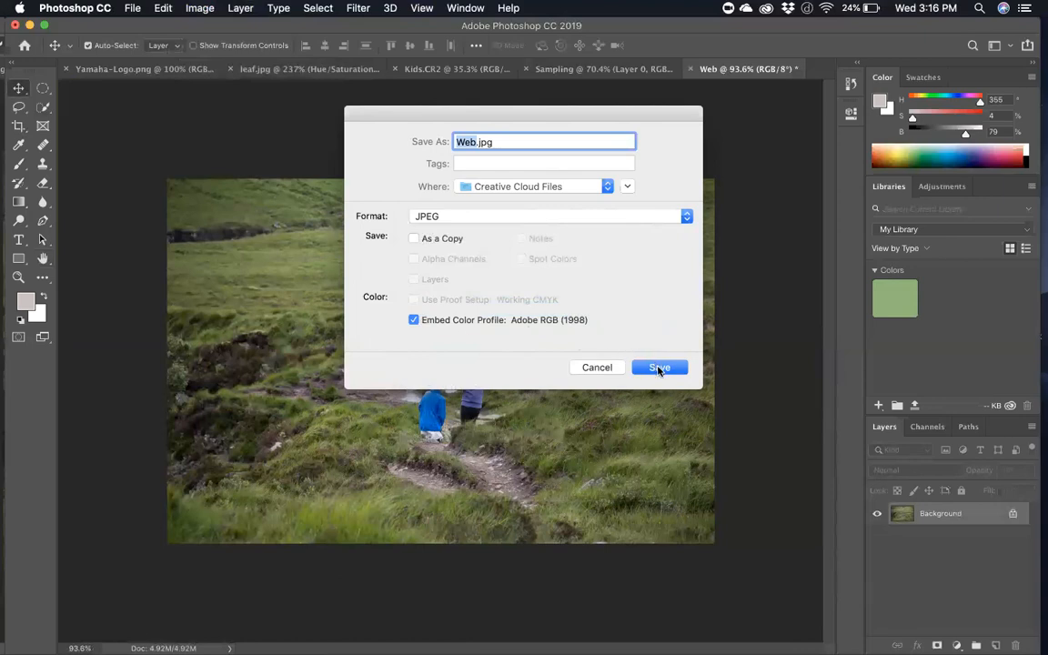
left_click(606, 187)
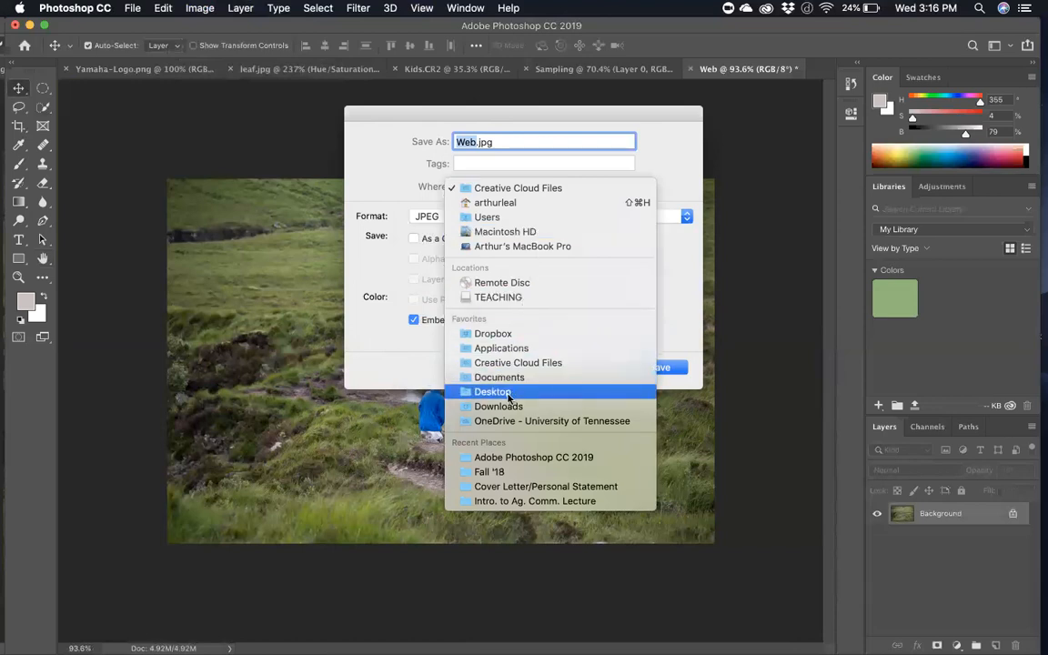
left_click(607, 392)
left_click(657, 366)
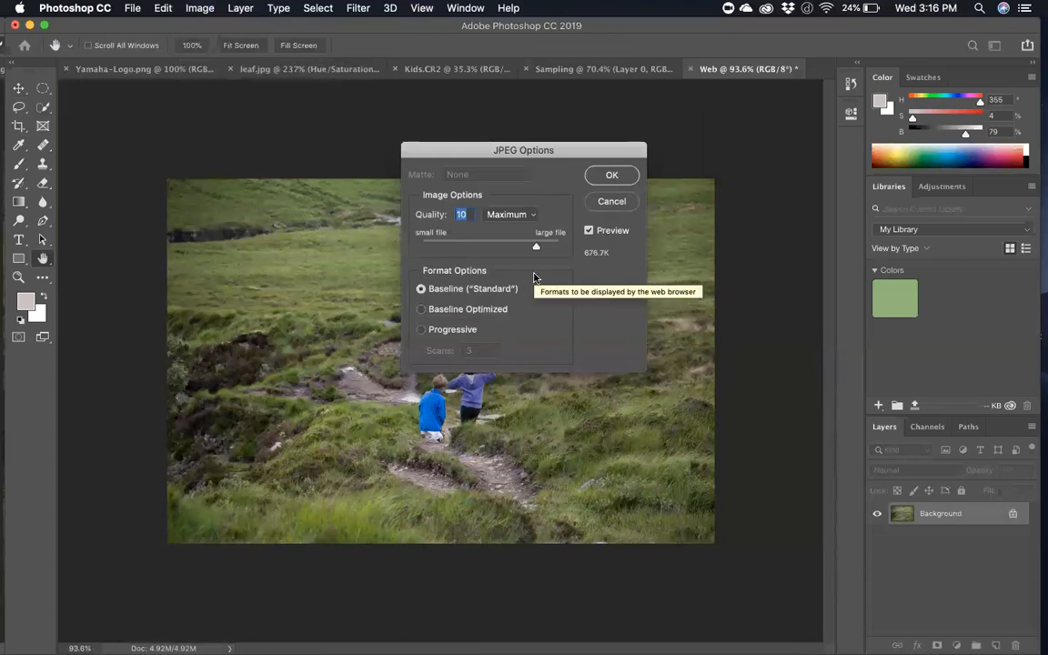
Step: Set the JPEG options to Baseline Optimized with quality 12 (Maximum), and complete the save
left_click(420, 309)
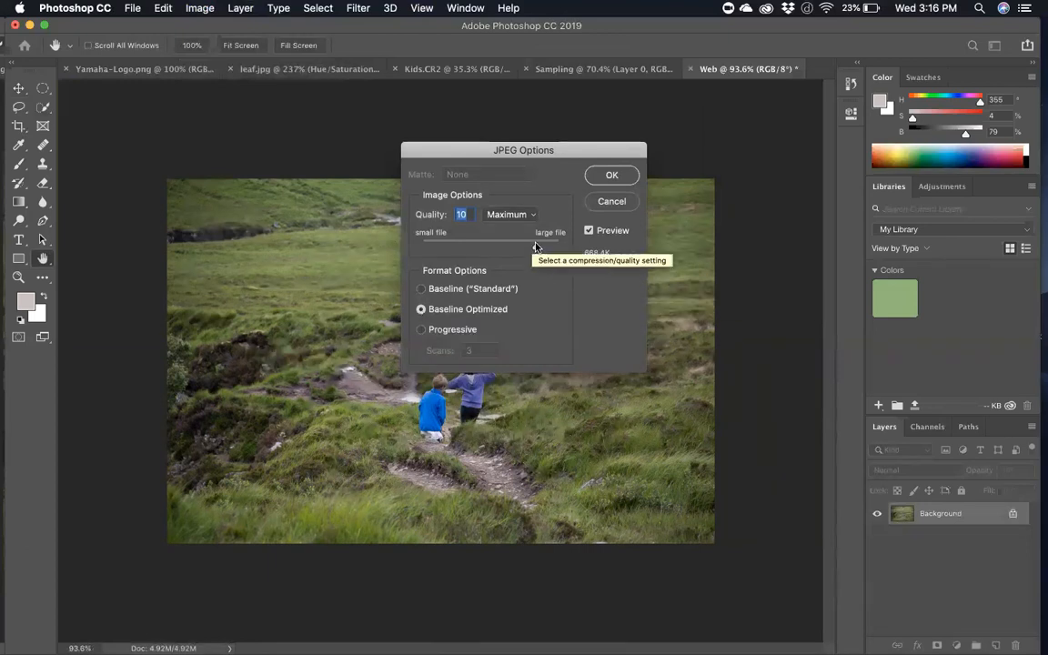
left_click_drag(536, 247, 572, 248)
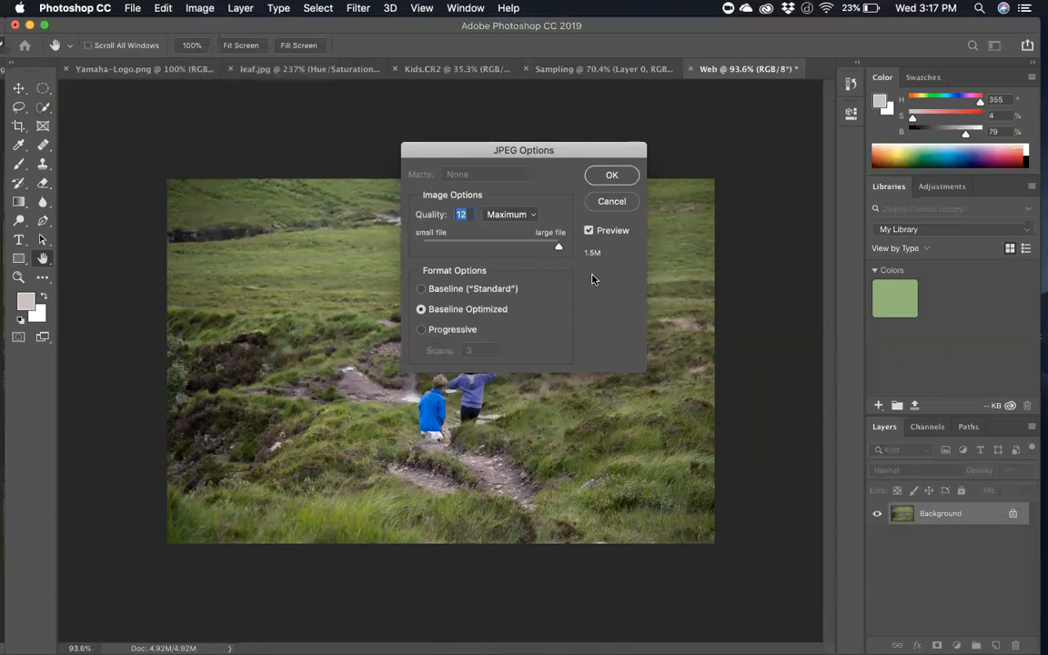
left_click(607, 176)
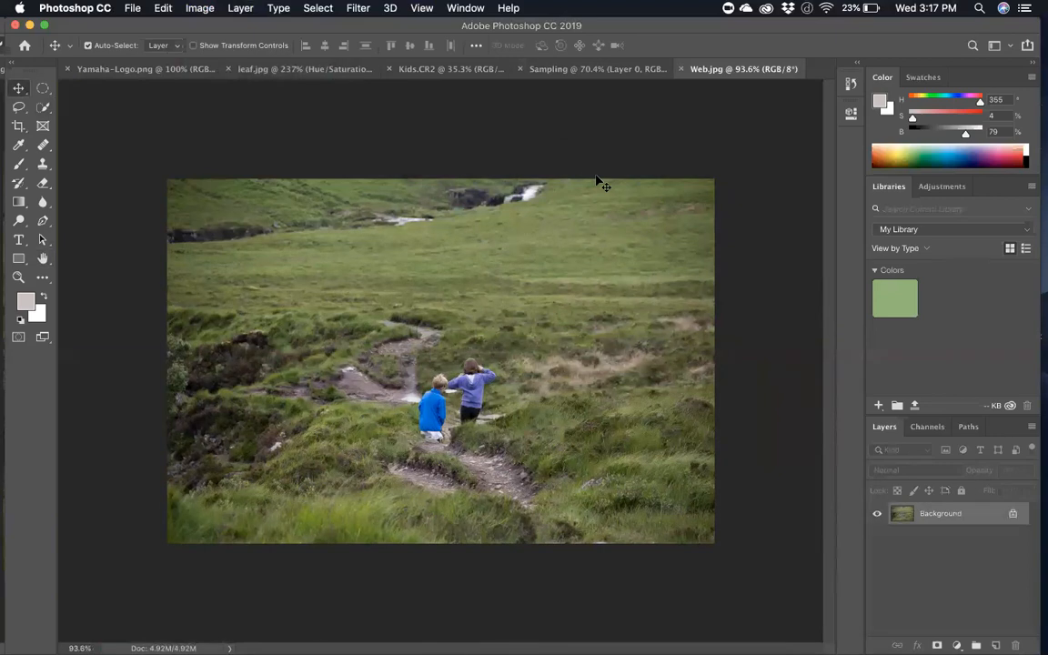
Step: Convert the Sampling image to CMYK Color mode using the default U.S. Web Coated (SWOP) v2 profile
left_click(586, 70)
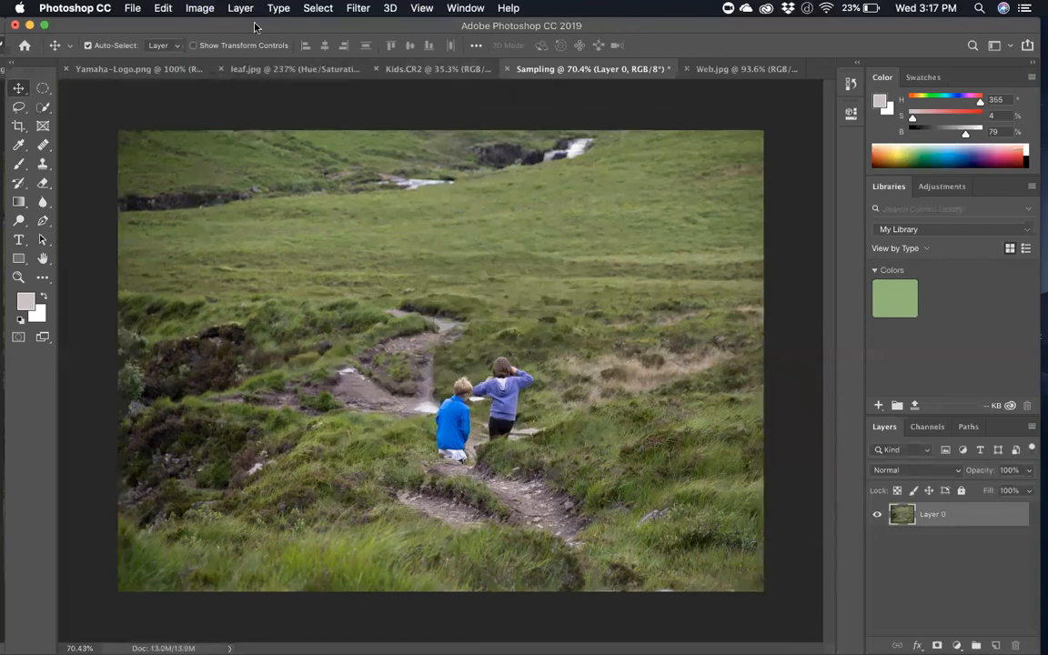
left_click(199, 9)
mouse_move(227, 24)
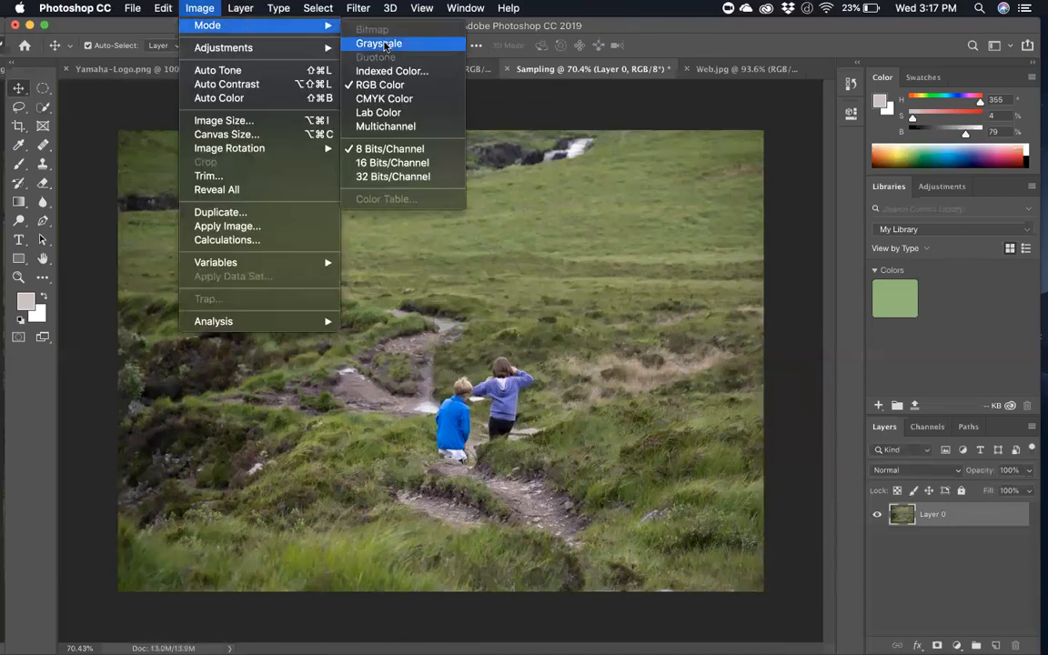
left_click(383, 101)
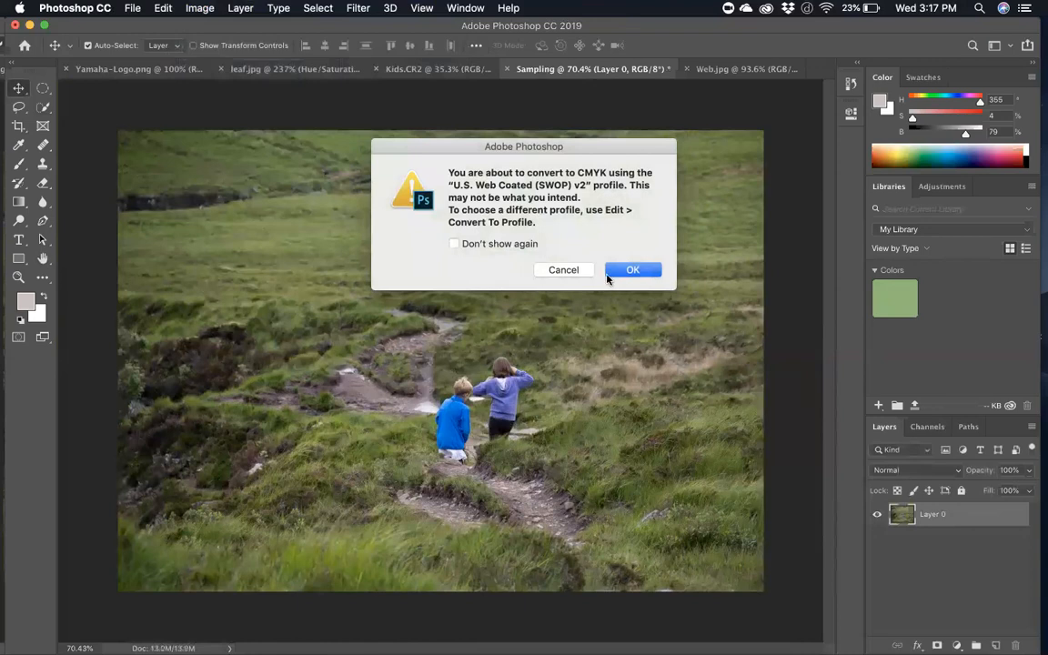
left_click(608, 273)
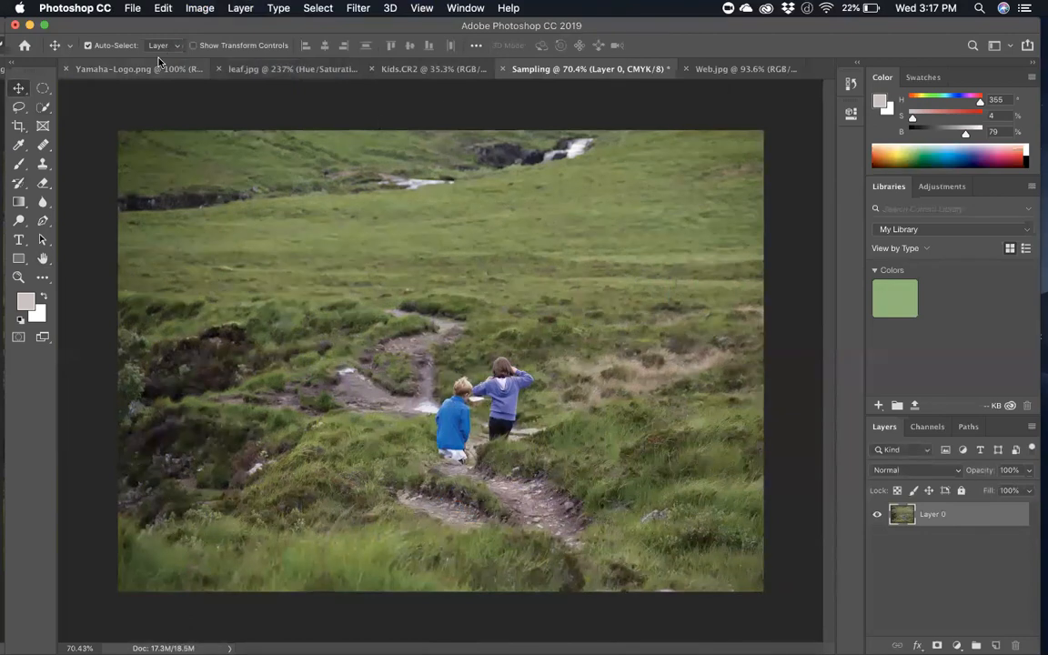
Step: Save the Sampling image to the Desktop as a TIFF with layers included, no image compression and RLE layer compression
left_click(132, 8)
left_click(151, 160)
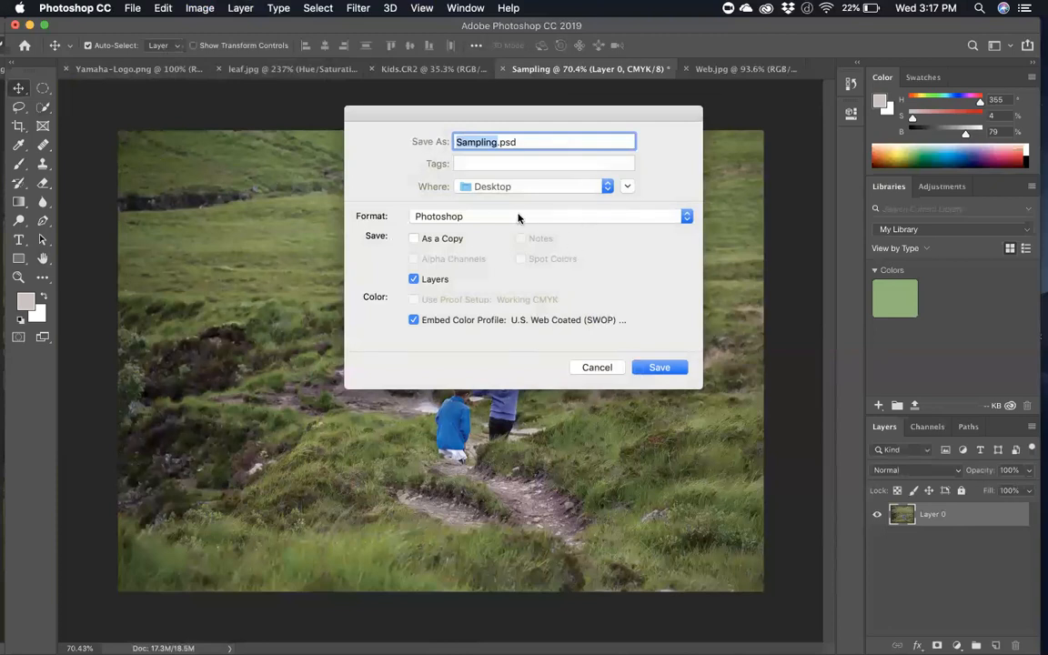
left_click(512, 217)
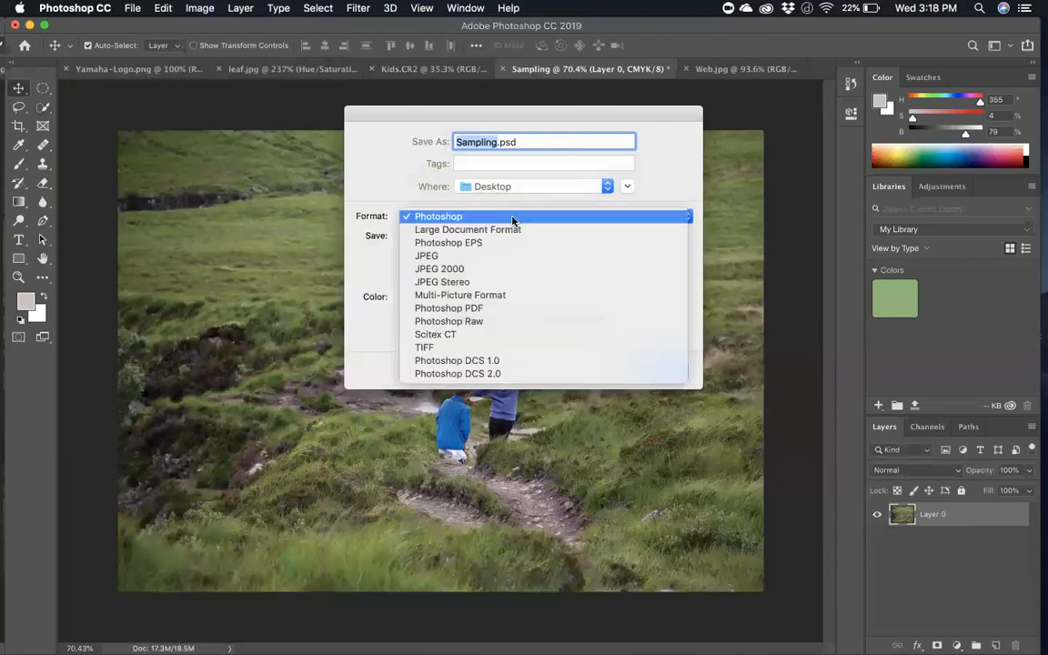
left_click(474, 349)
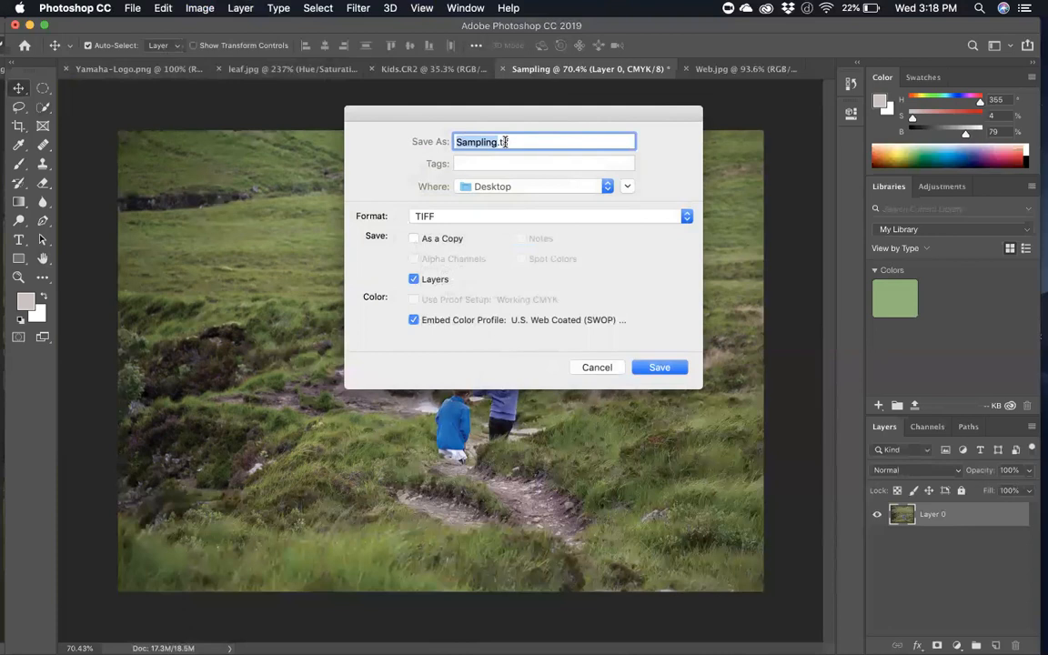
left_click(655, 368)
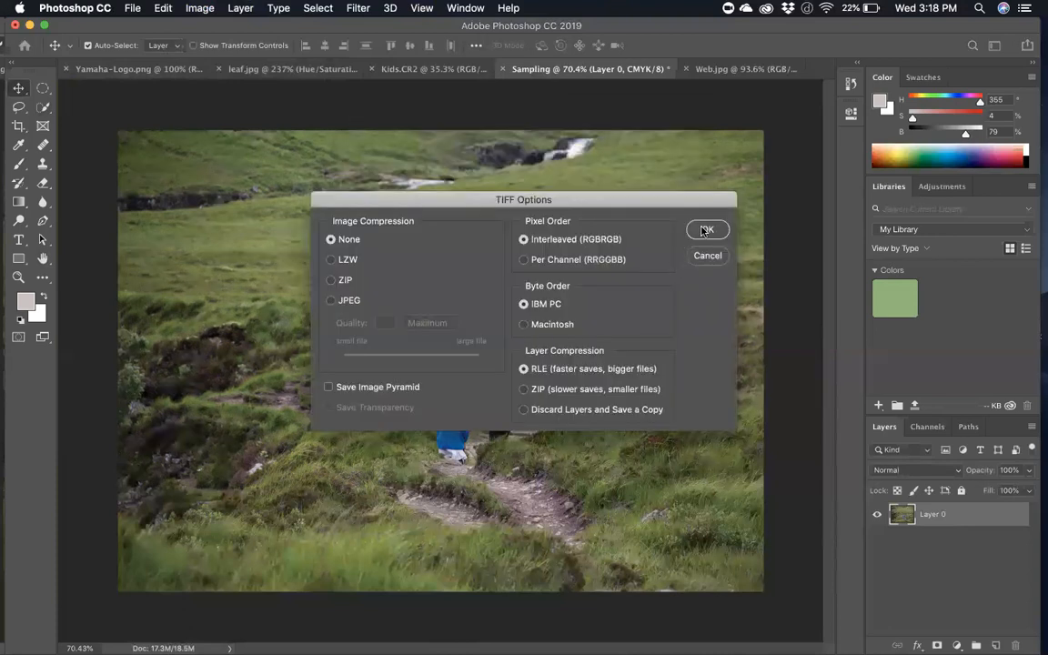
left_click(705, 231)
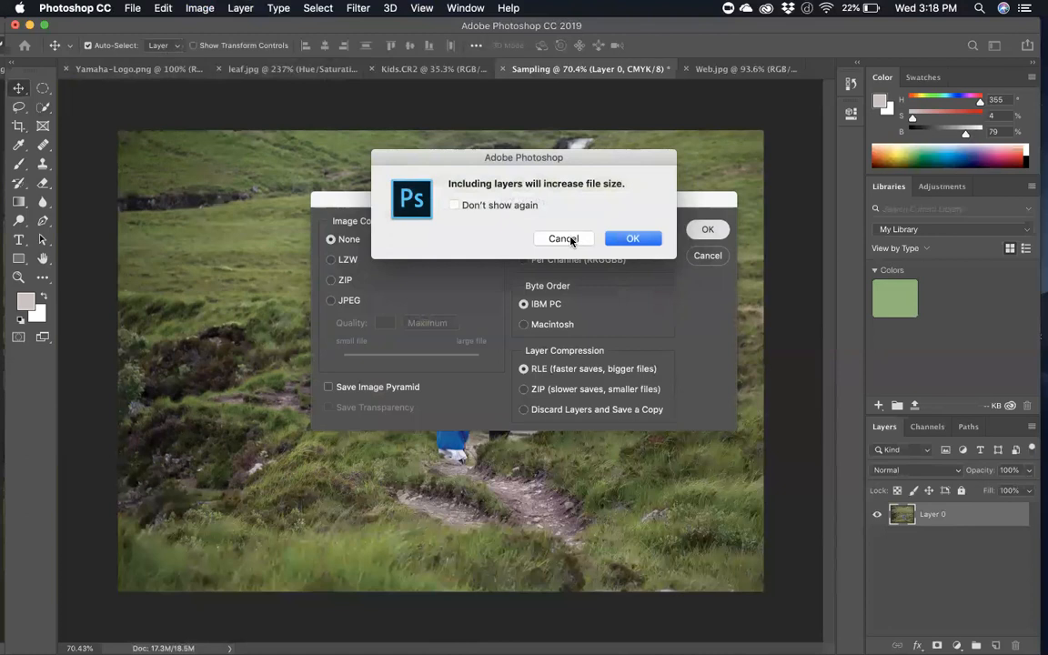
left_click(632, 238)
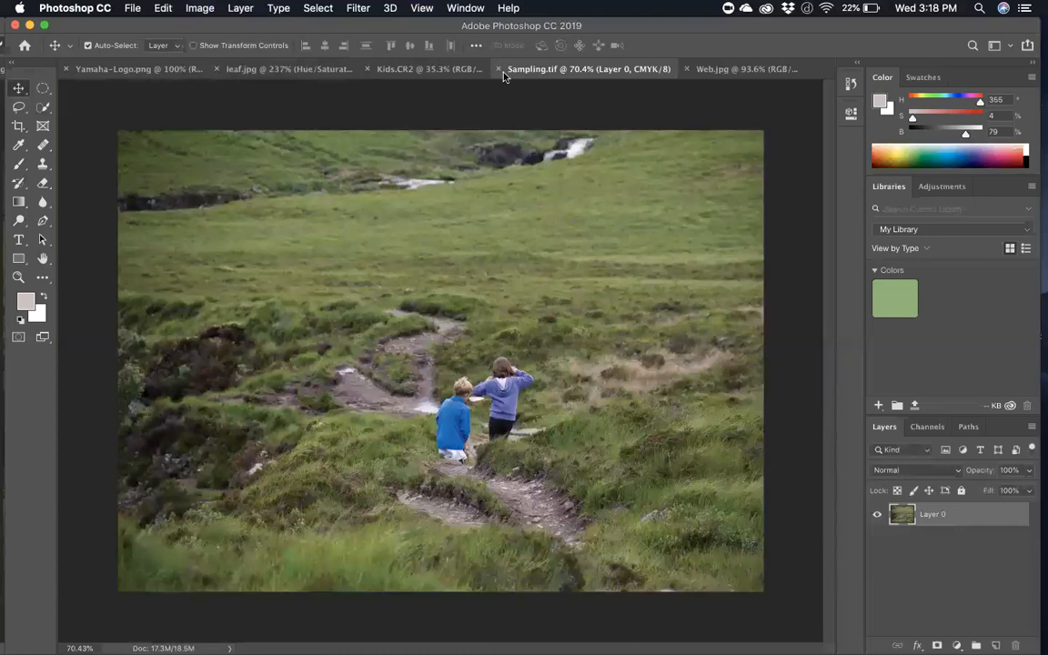
Step: Save a PNG copy of the Yamaha logo to the Desktop as Yamaha-Logo copy.png, using the large file size option
left_click(145, 69)
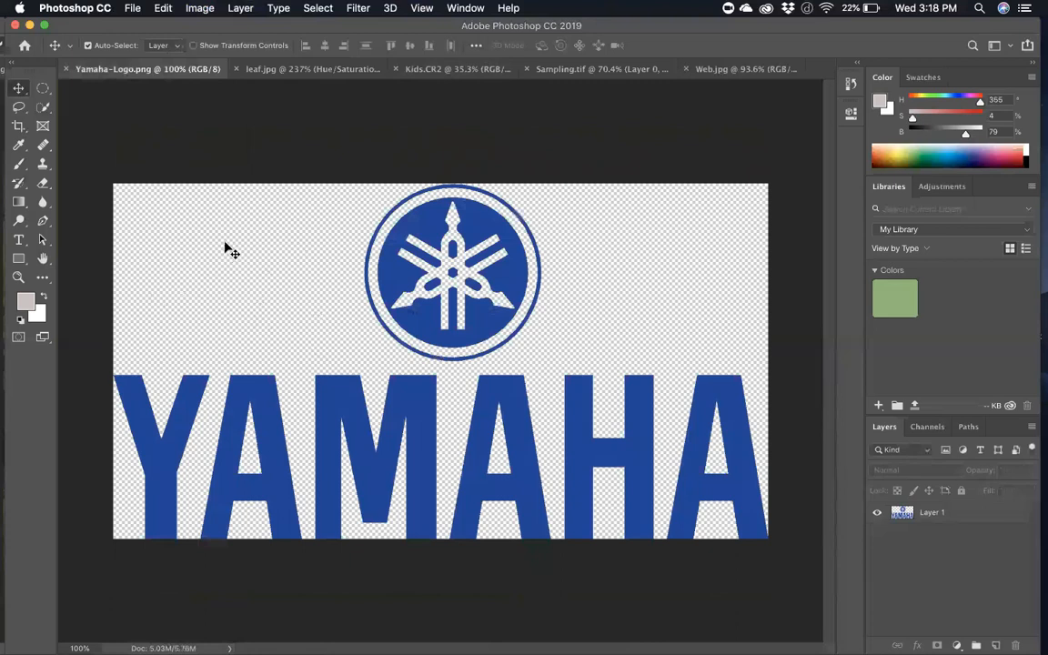
left_click(132, 9)
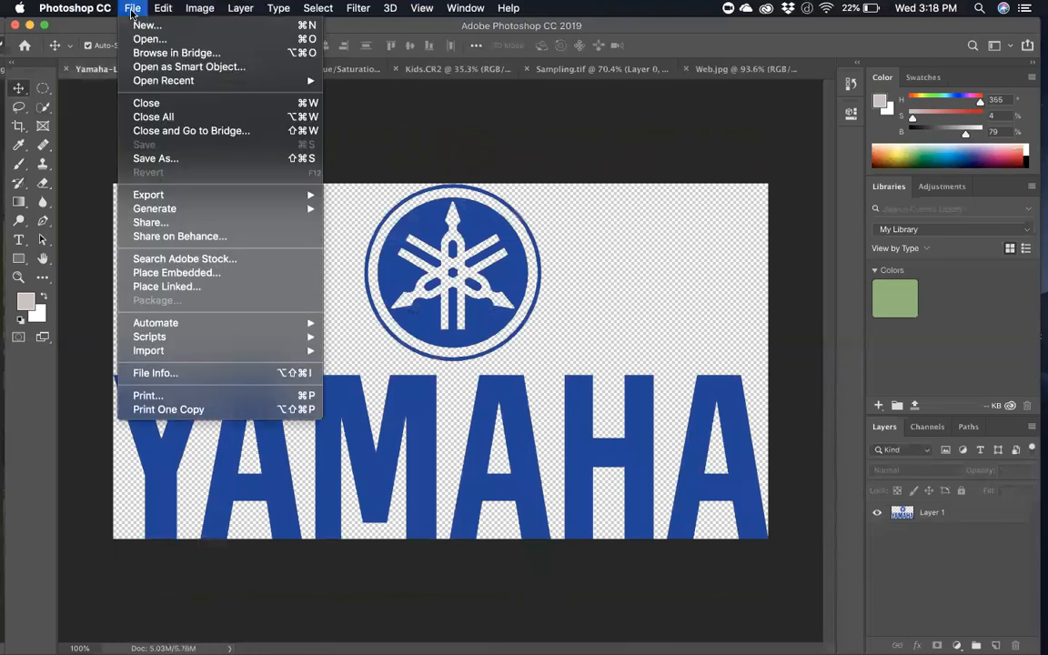
left_click(152, 159)
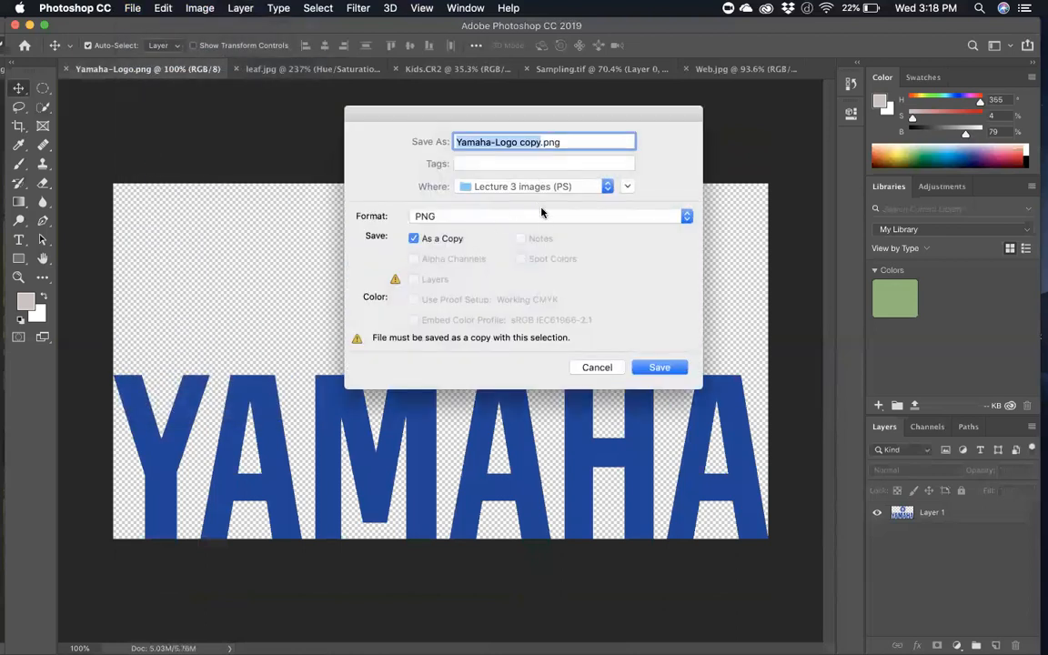
left_click(590, 187)
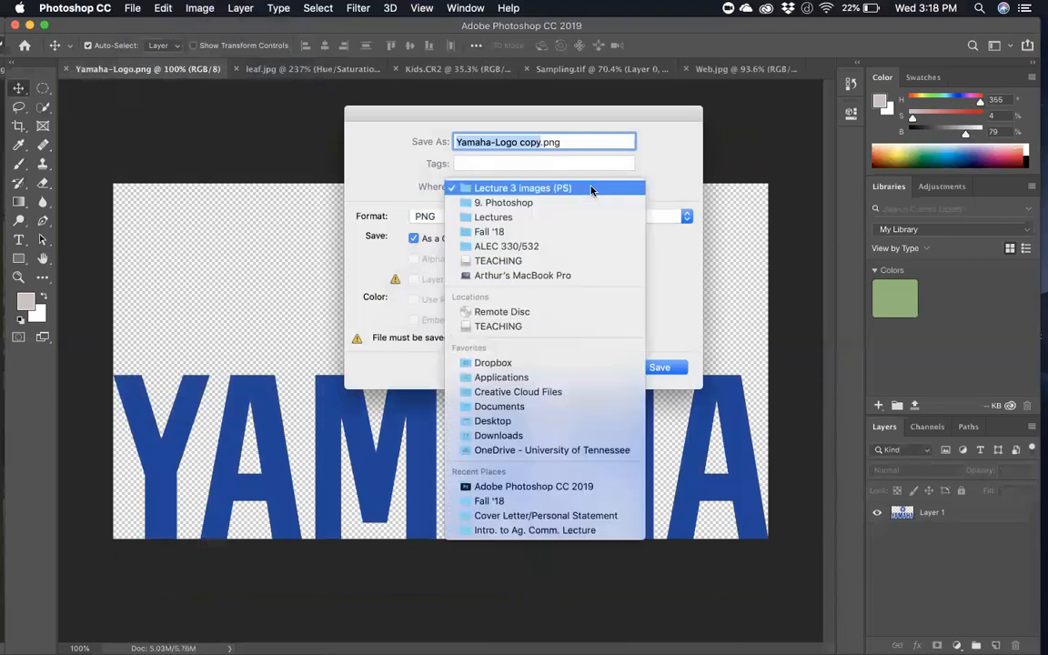
left_click(508, 422)
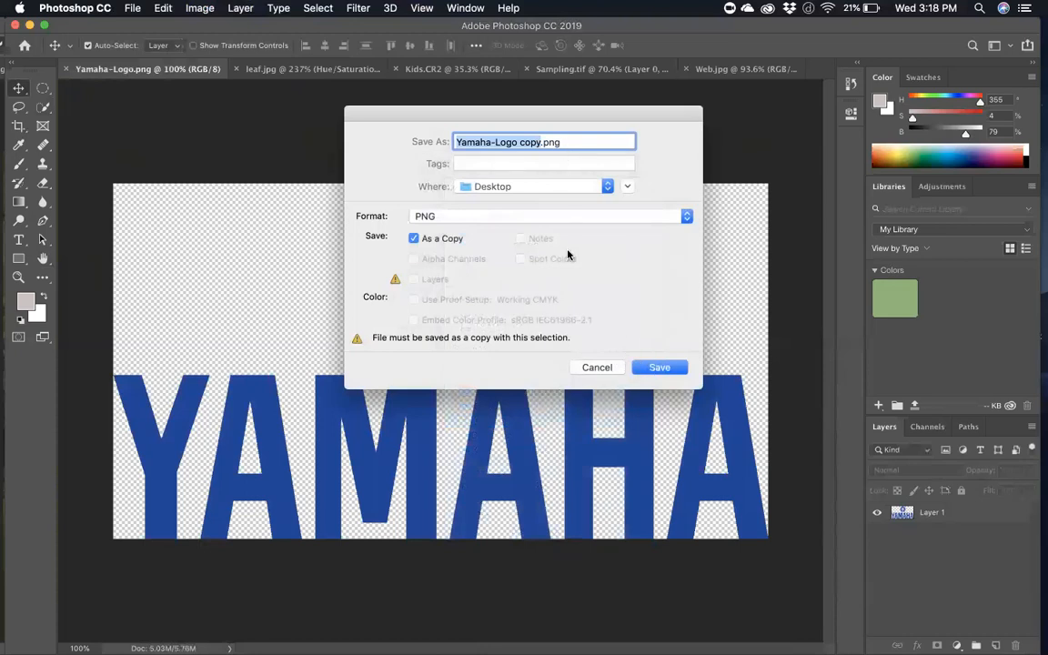
left_click(653, 367)
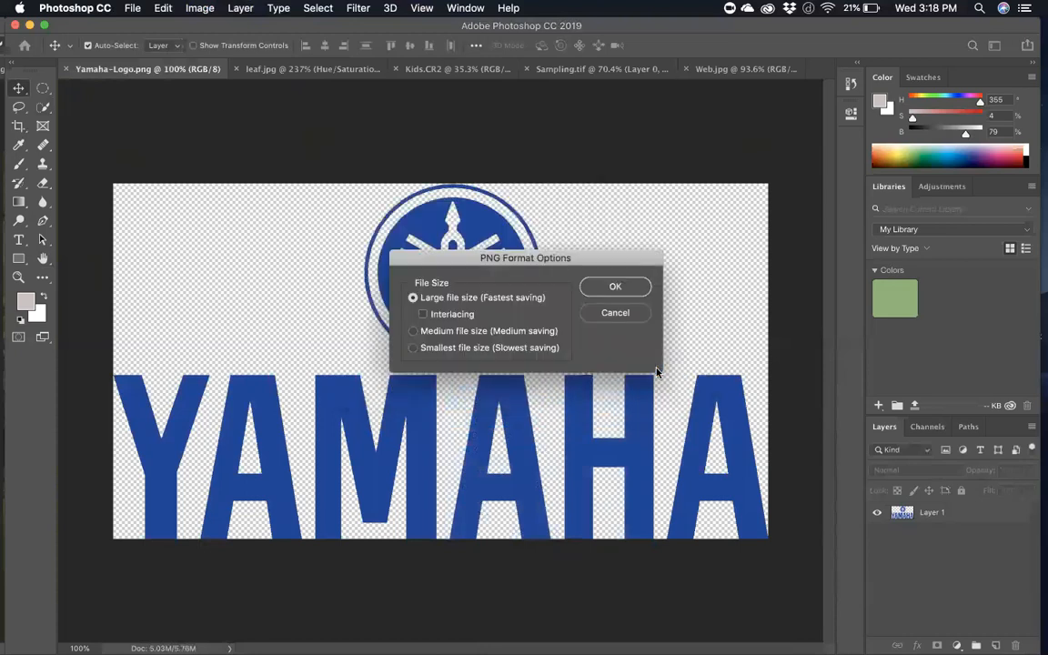
left_click(615, 285)
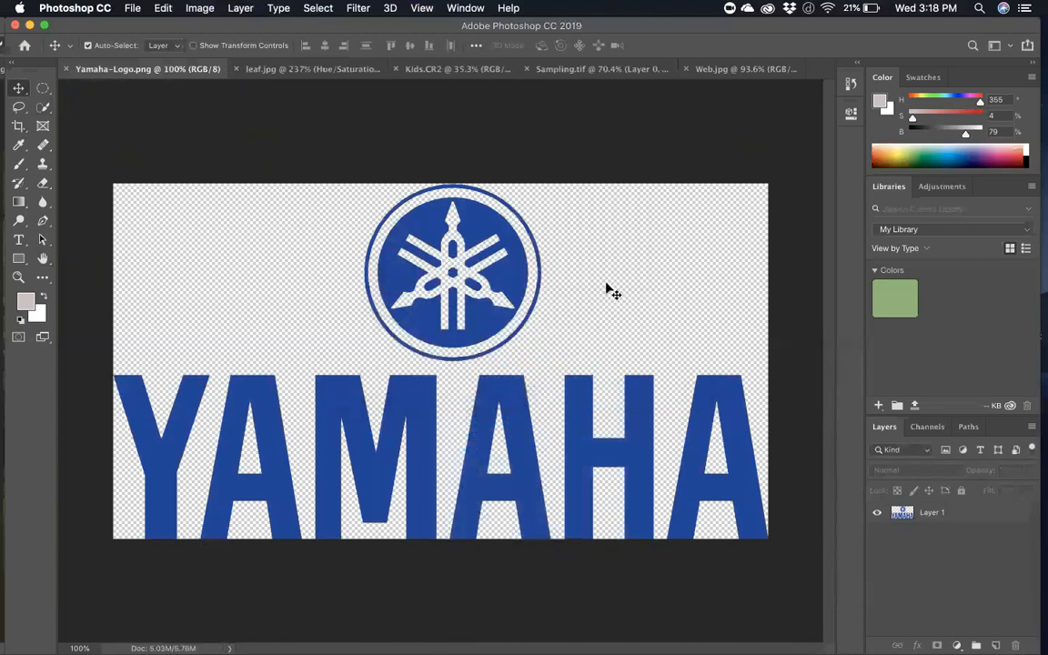
Step: Minimize Photoshop and the Zoom window, and open Yamaha-Logo copy.png from the Desktop in Preview to inspect its background
left_click(28, 25)
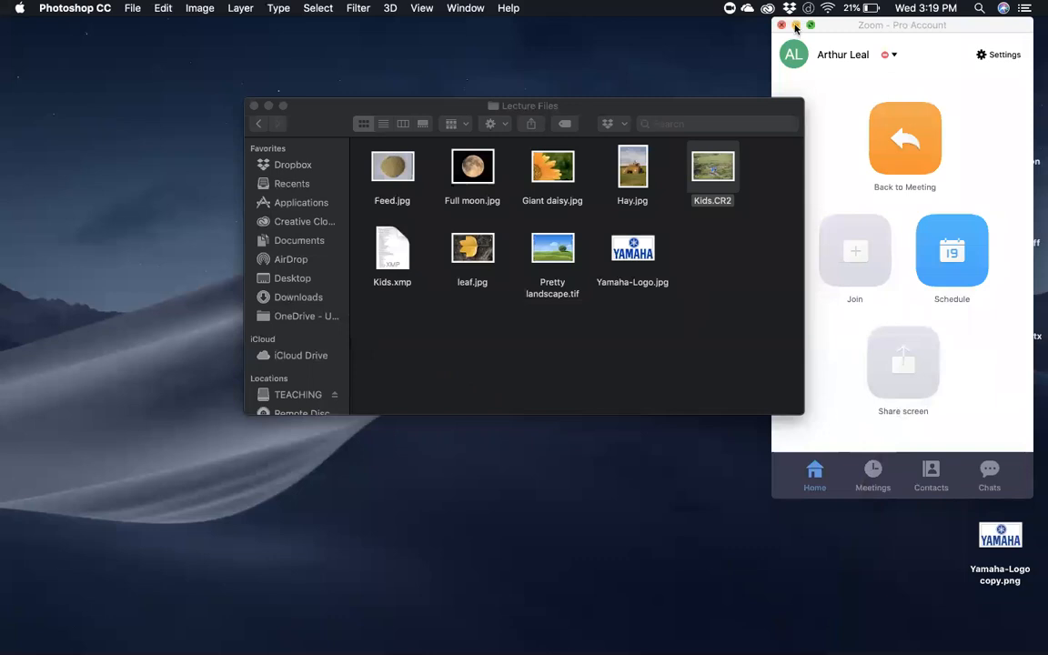
left_click(795, 25)
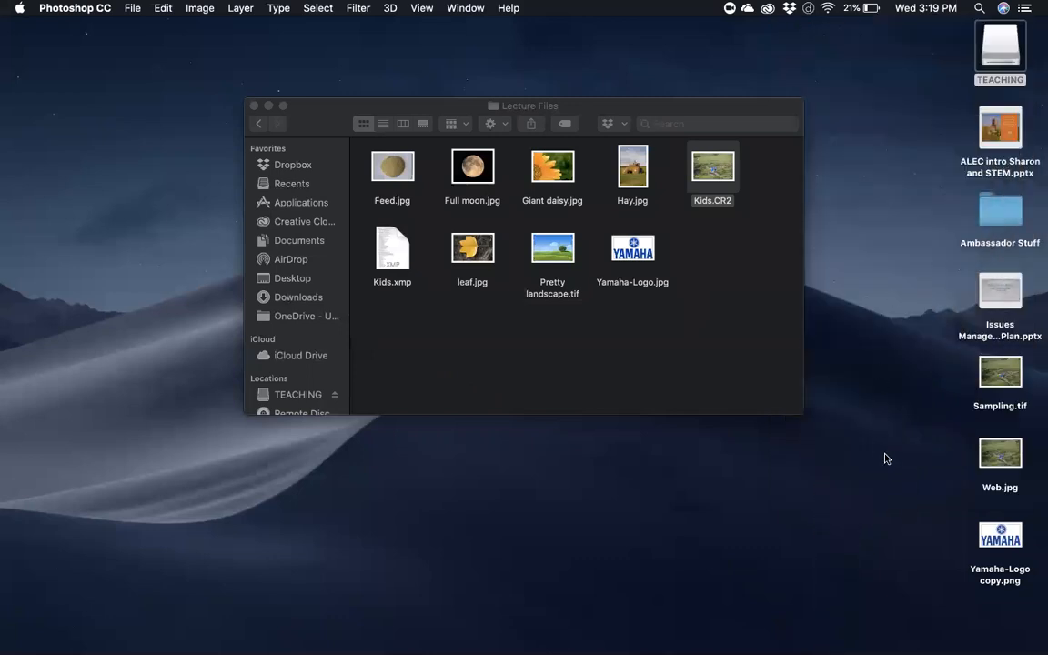
double_click(985, 526)
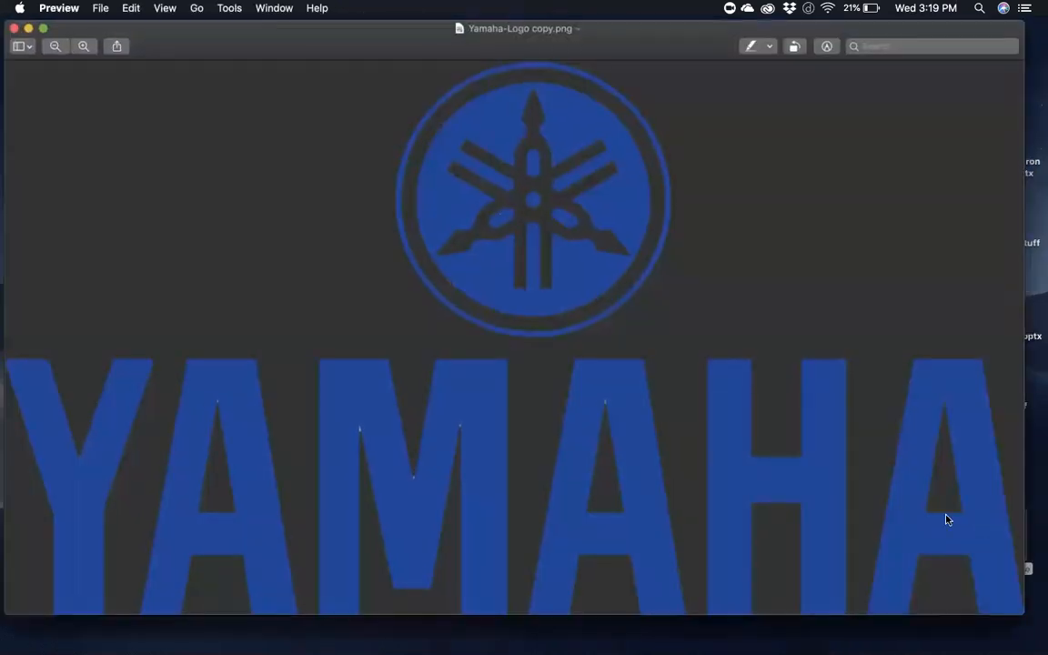